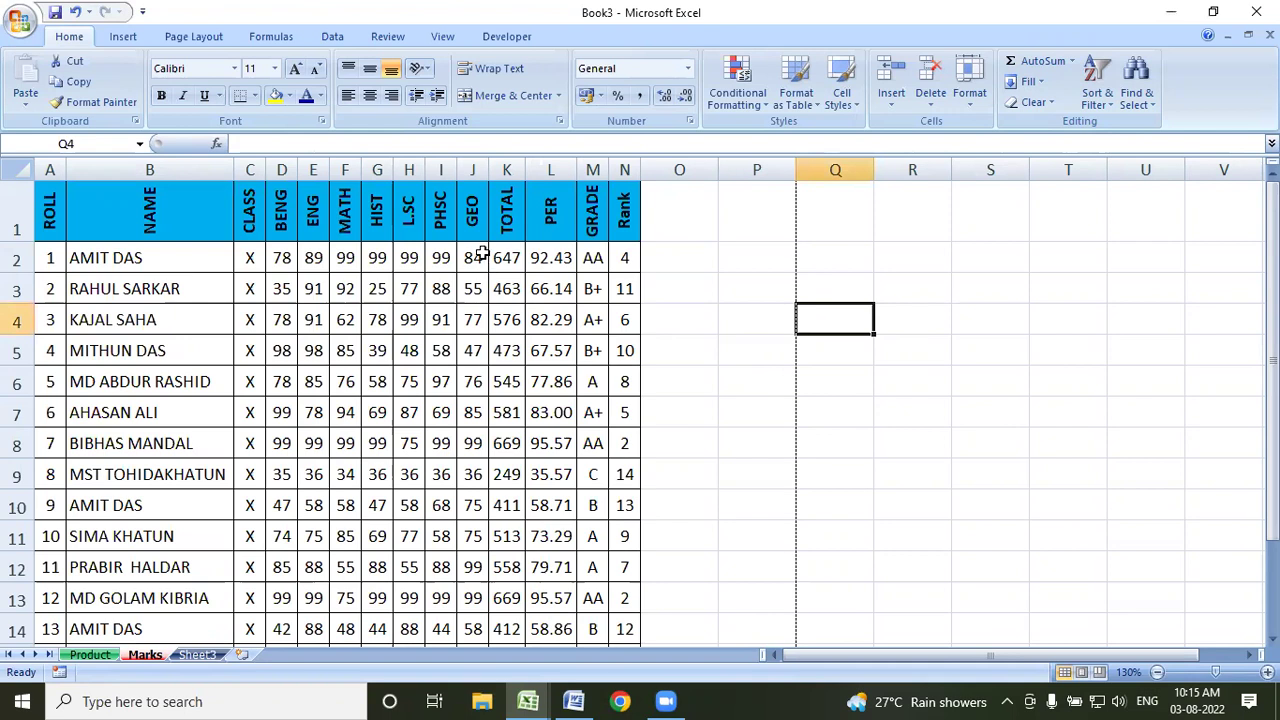
Clear the TOTAL, PER, GRADE and Rank results in K2:N15
{"action": "left_click", "coordinate": [508, 257]}
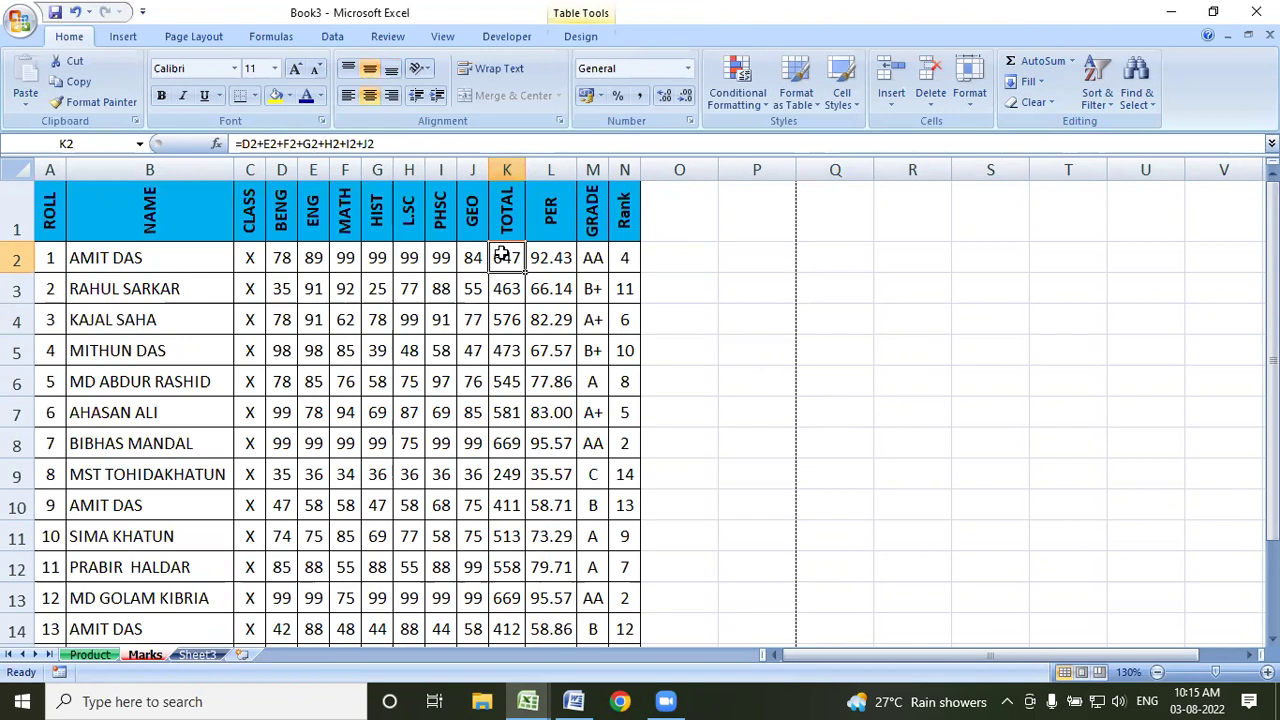
{"action": "left_click_drag", "start_coordinate": [506, 257], "coordinate": [567, 284]}
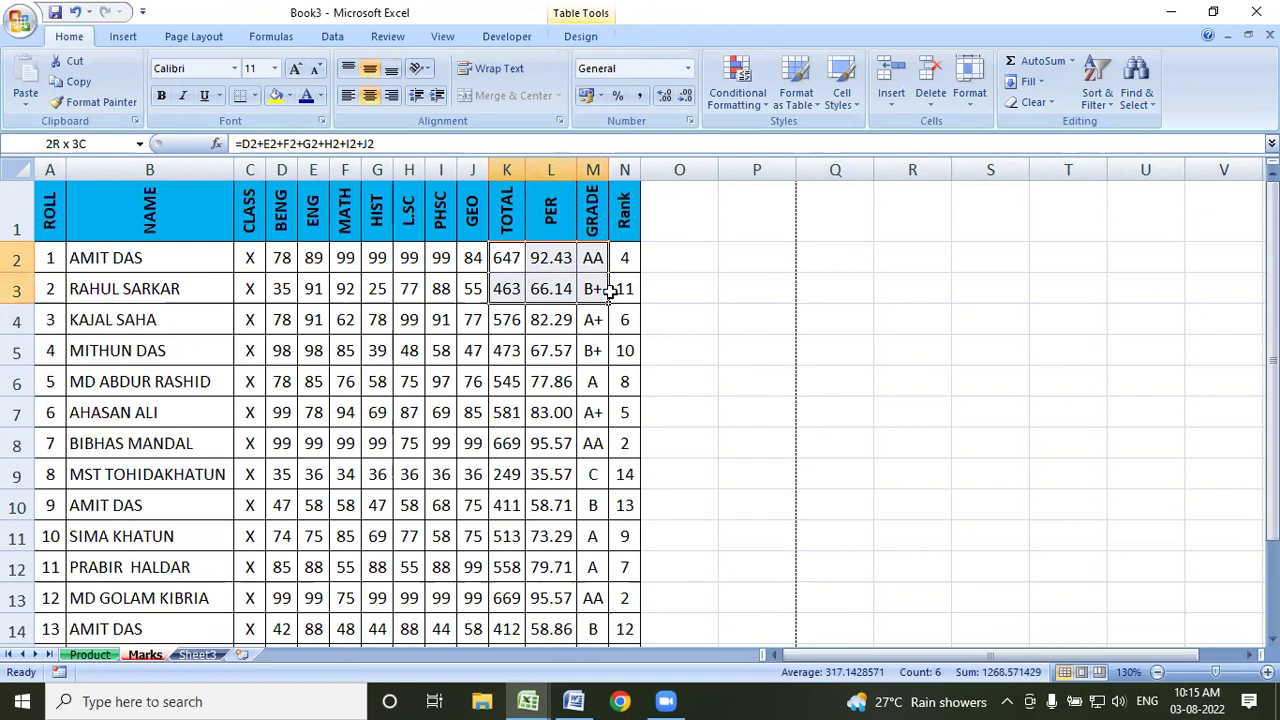
{"action": "mouse_move", "coordinate": [567, 284]}
{"action": "left_mouse_down"}
{"action": "mouse_move", "coordinate": [604, 631]}
{"action": "mouse_move", "coordinate": [623, 586]}
{"action": "left_mouse_up"}
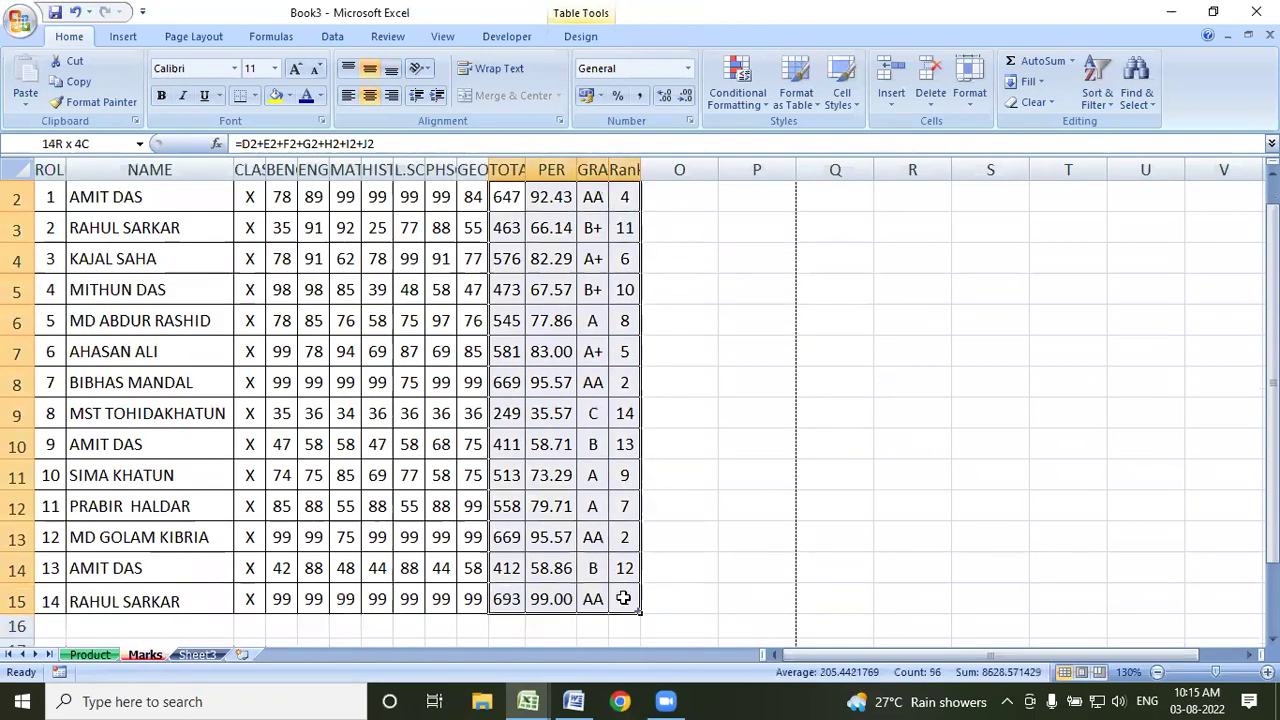
{"action": "key", "text": "Delete"}
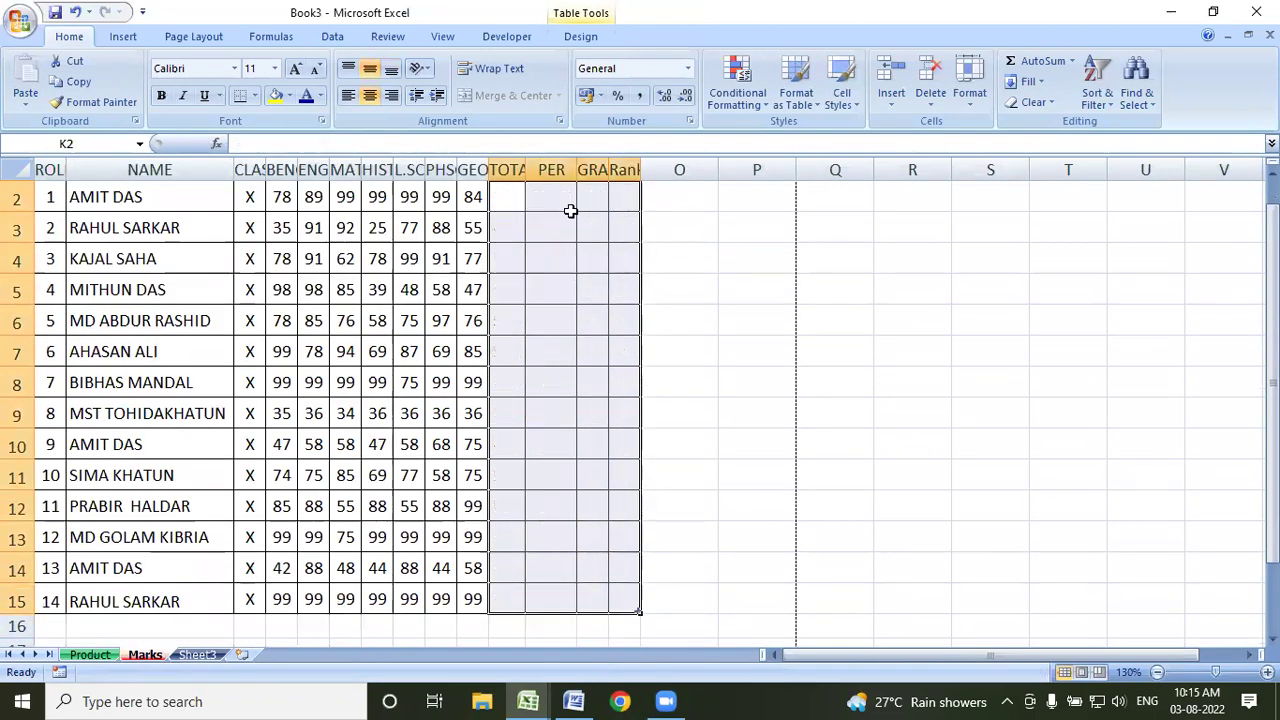
Widen columns K:N and start a SUM formula in K2 over the first student's marks
{"action": "scroll", "coordinate": [445, 370], "scroll_direction": "up", "scroll_amount": 1}
{"action": "left_click_drag", "start_coordinate": [523, 165], "coordinate": [706, 170]}
{"action": "left_click", "coordinate": [536, 262]}
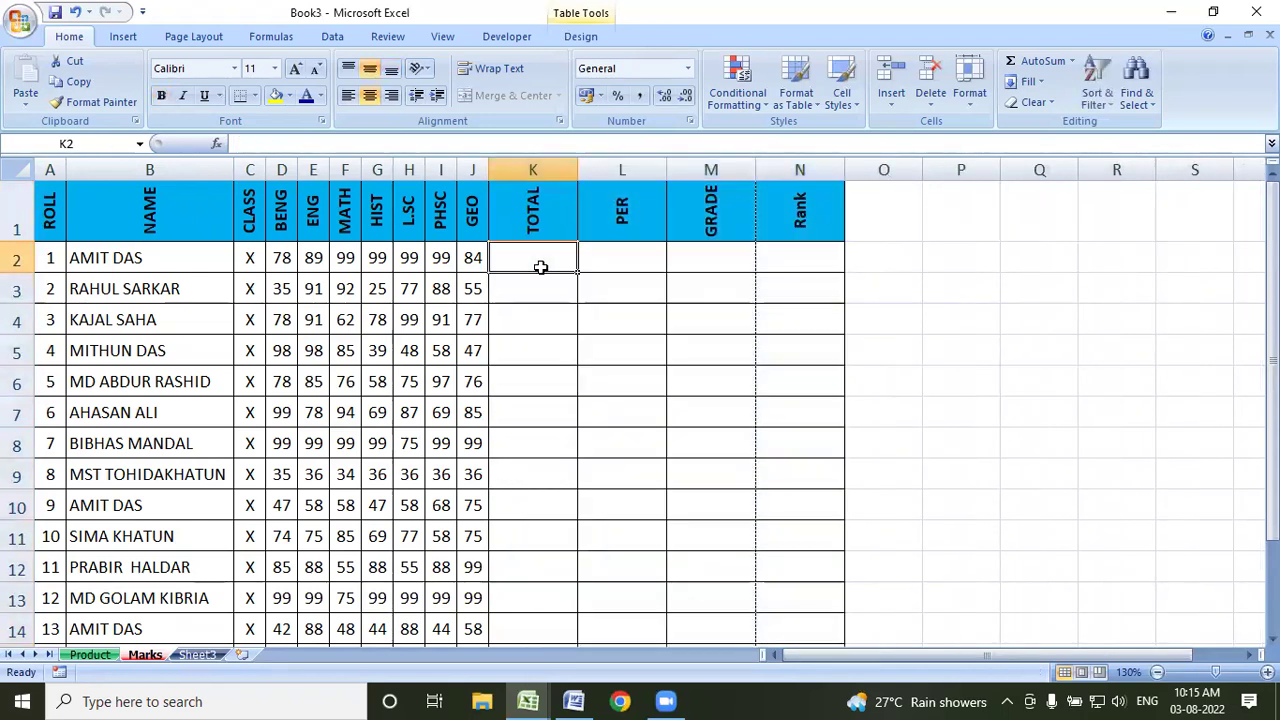
{"action": "type", "text": "=sum"}
{"action": "key", "text": "Tab"}
{"action": "left_click_drag", "start_coordinate": [284, 261], "coordinate": [482, 268]}
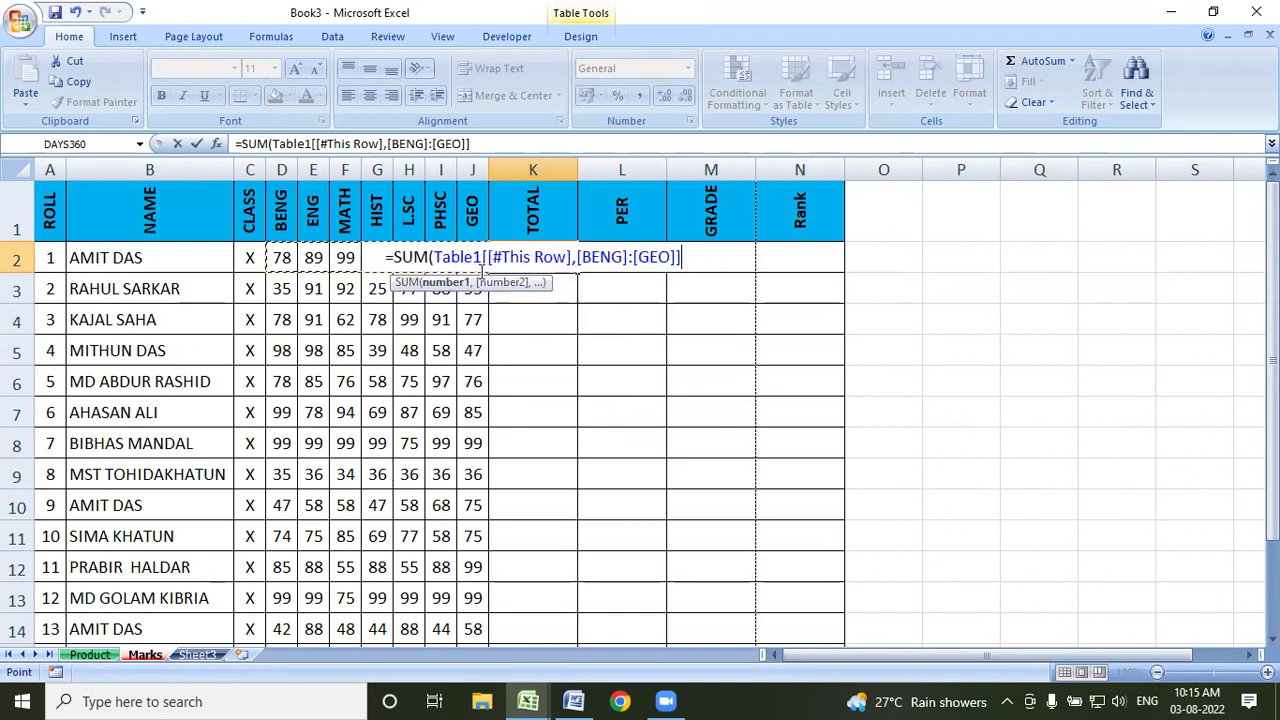
Try to fix the erroring TOTAL formula, then cancel it and select the empty K:N cells
{"action": "key", "text": "BackSpace"}
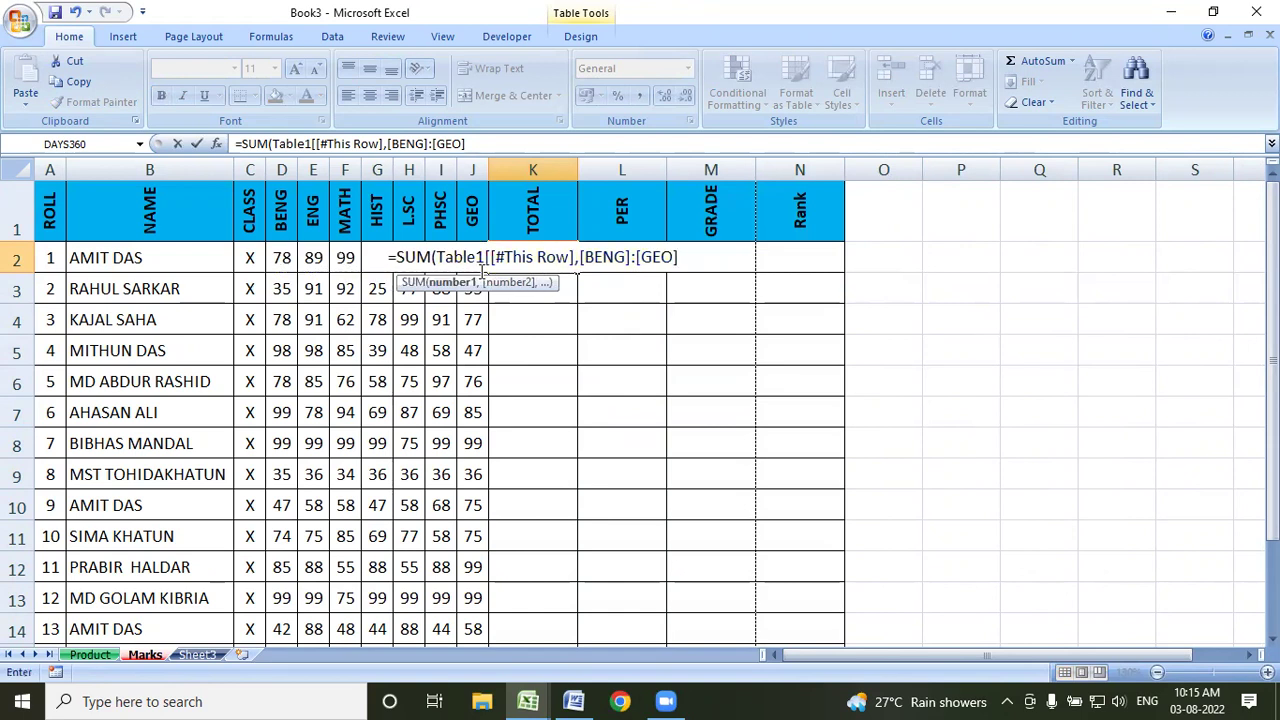
{"action": "key", "text": "Return"}
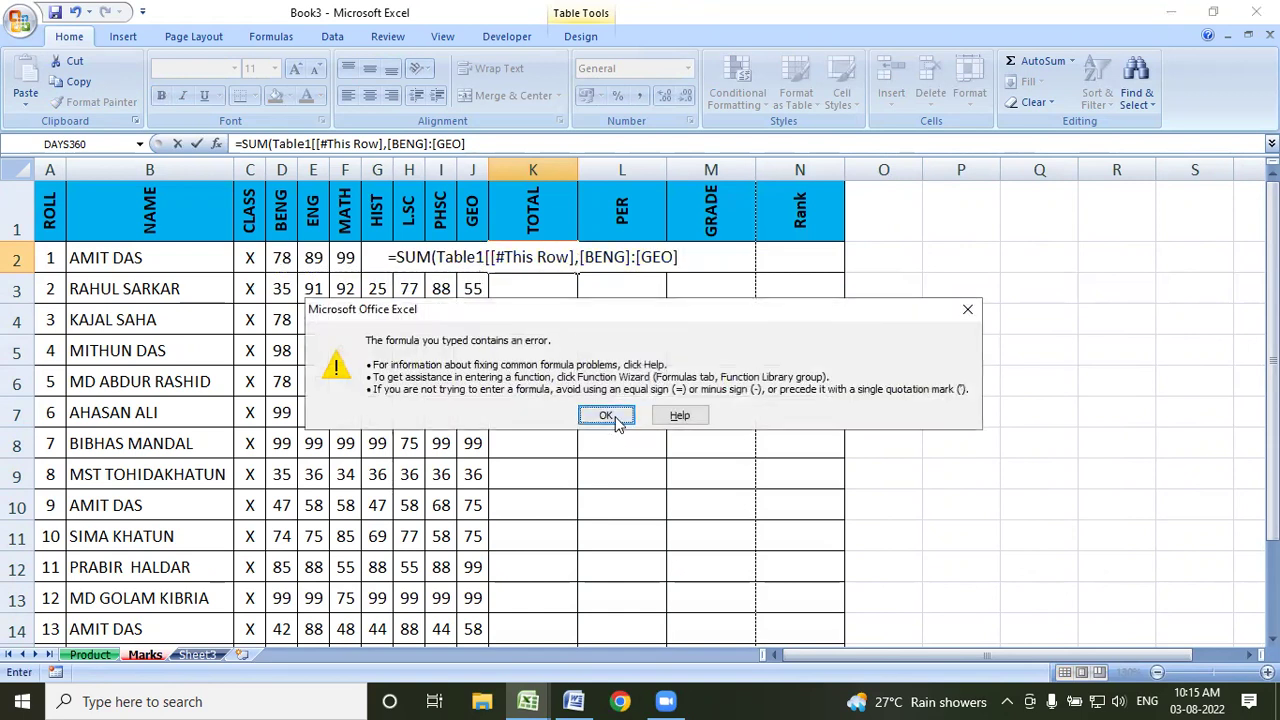
{"action": "left_click", "coordinate": [610, 416]}
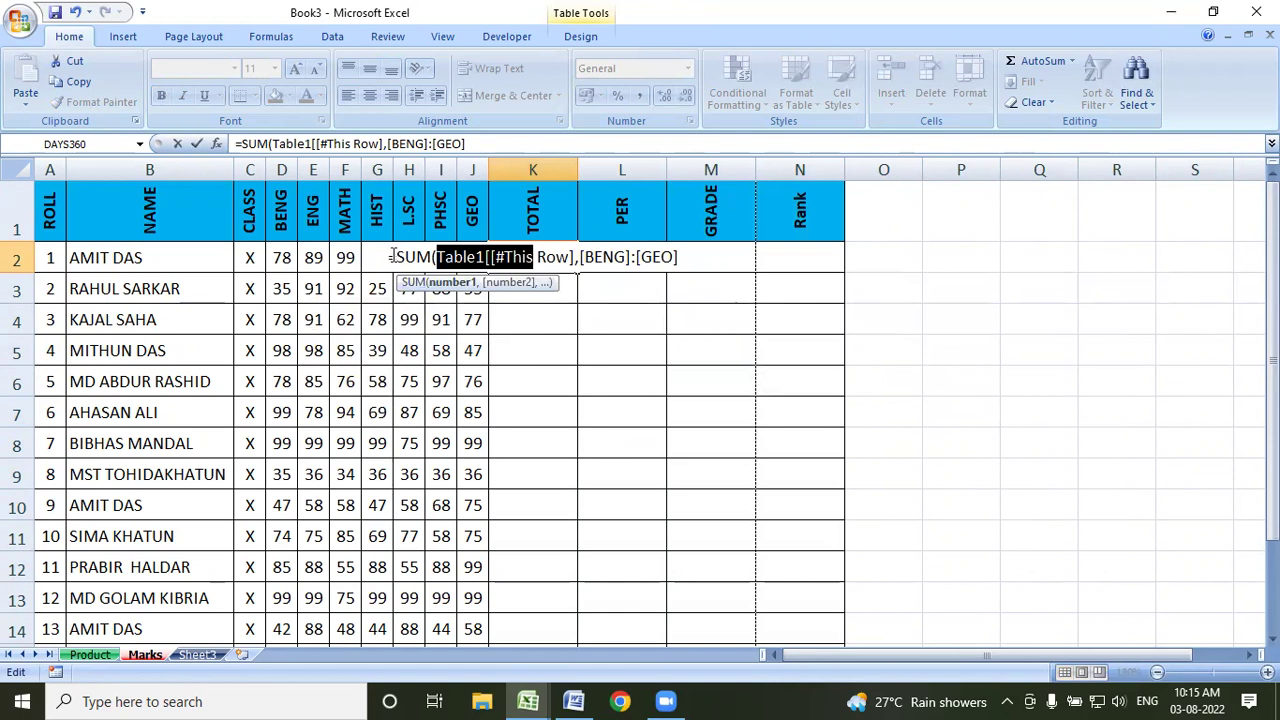
{"action": "left_click_drag", "start_coordinate": [392, 257], "coordinate": [700, 260]}
{"action": "key", "text": "Return"}
{"action": "left_click", "coordinate": [611, 408]}
{"action": "key", "text": "BackSpace"}
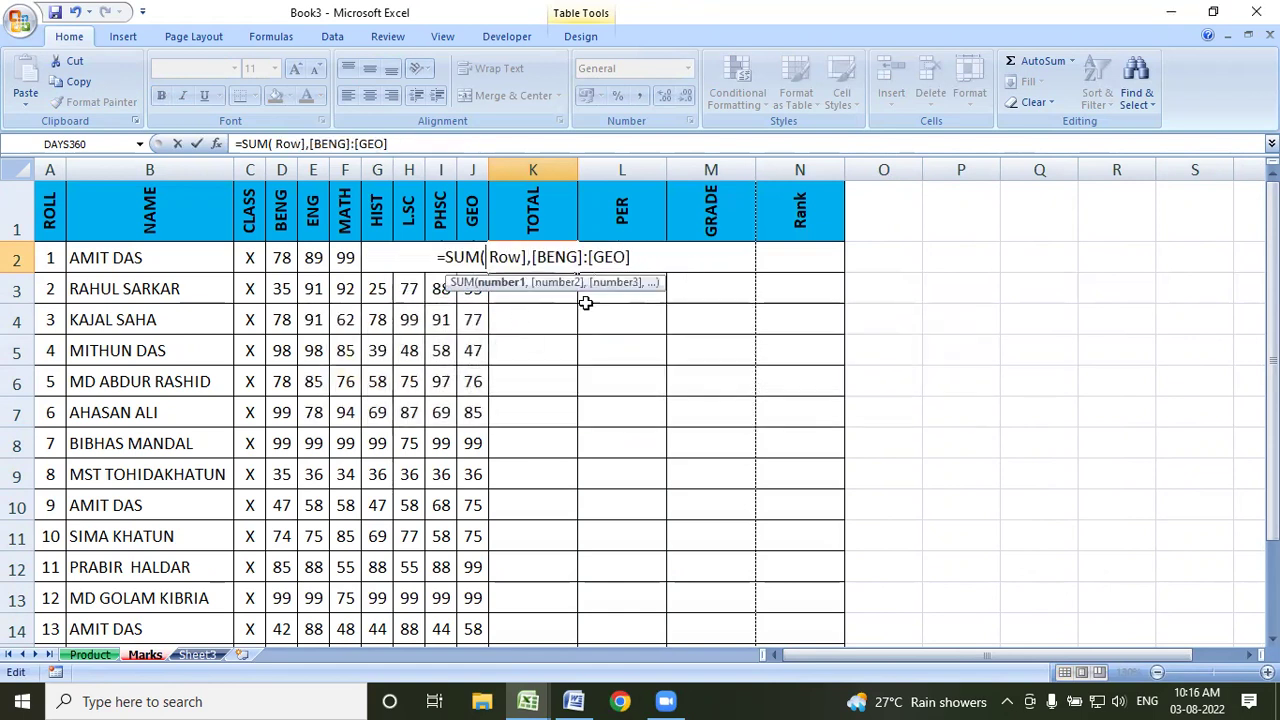
{"action": "key", "text": "Delete"}
{"action": "key", "text": "Delete"}
{"action": "key", "text": "Delete"}
{"action": "key", "text": "Delete"}
{"action": "key", "text": "Delete"}
{"action": "key", "text": "Delete"}
{"action": "key", "text": "Delete"}
{"action": "key", "text": "Delete"}
{"action": "key", "text": "Delete"}
{"action": "key", "text": "Delete"}
{"action": "key", "text": "Delete"}
{"action": "key", "text": "Delete"}
{"action": "key", "text": "Delete"}
{"action": "key", "text": "Delete"}
{"action": "key", "text": "Delete"}
{"action": "key", "text": "Delete"}
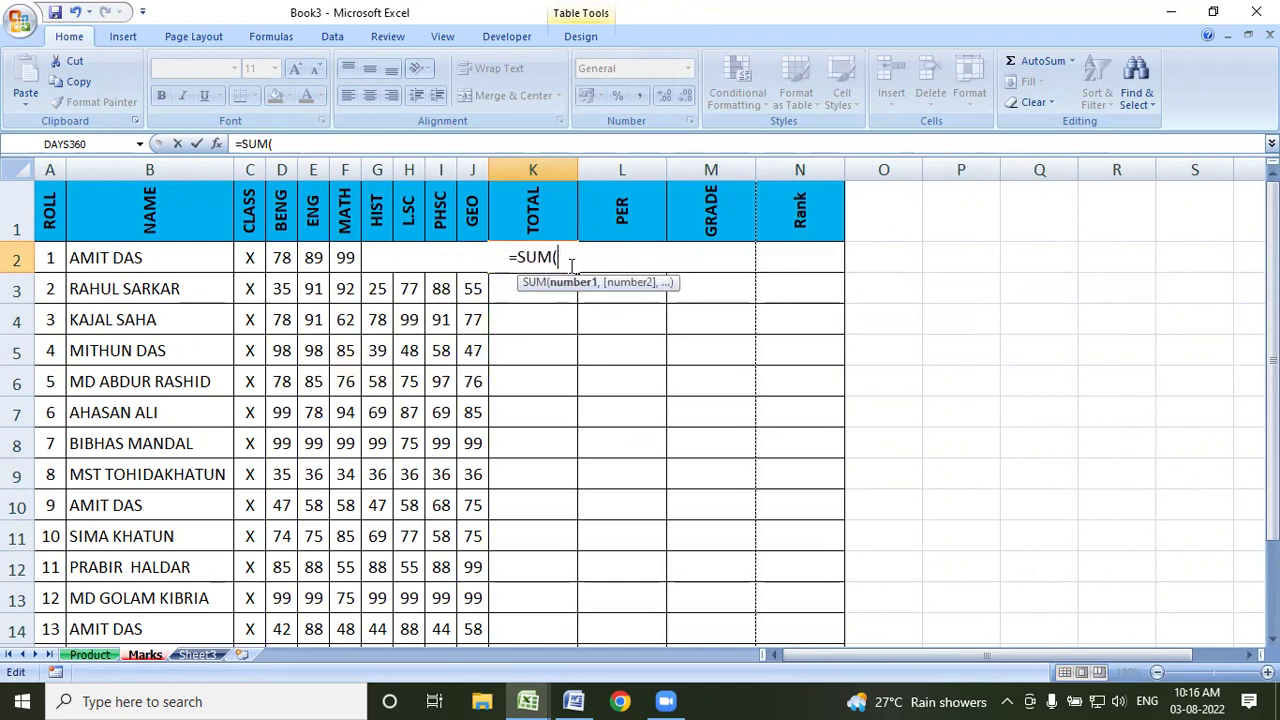
{"action": "key", "text": "Escape"}
{"action": "mouse_move", "coordinate": [540, 257]}
{"action": "left_mouse_down"}
{"action": "mouse_move", "coordinate": [544, 350]}
{"action": "mouse_move", "coordinate": [816, 603]}
{"action": "left_mouse_up"}
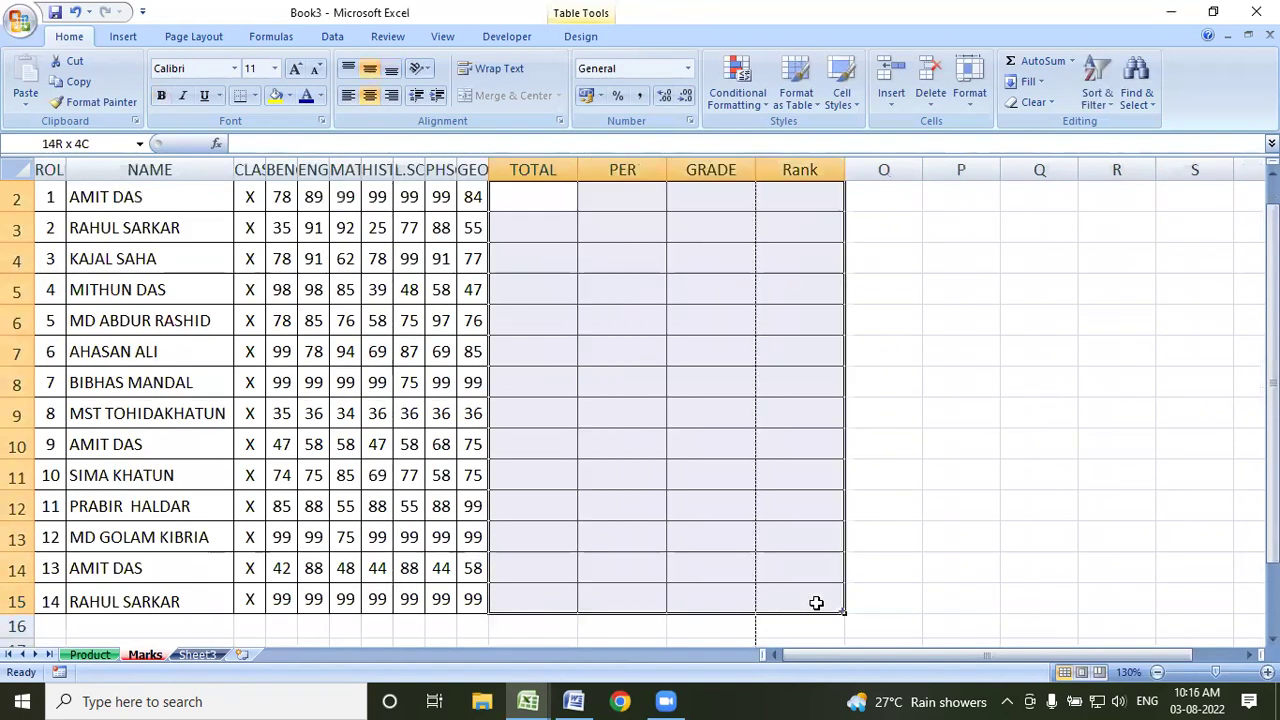
{"action": "left_click", "coordinate": [348, 96]}
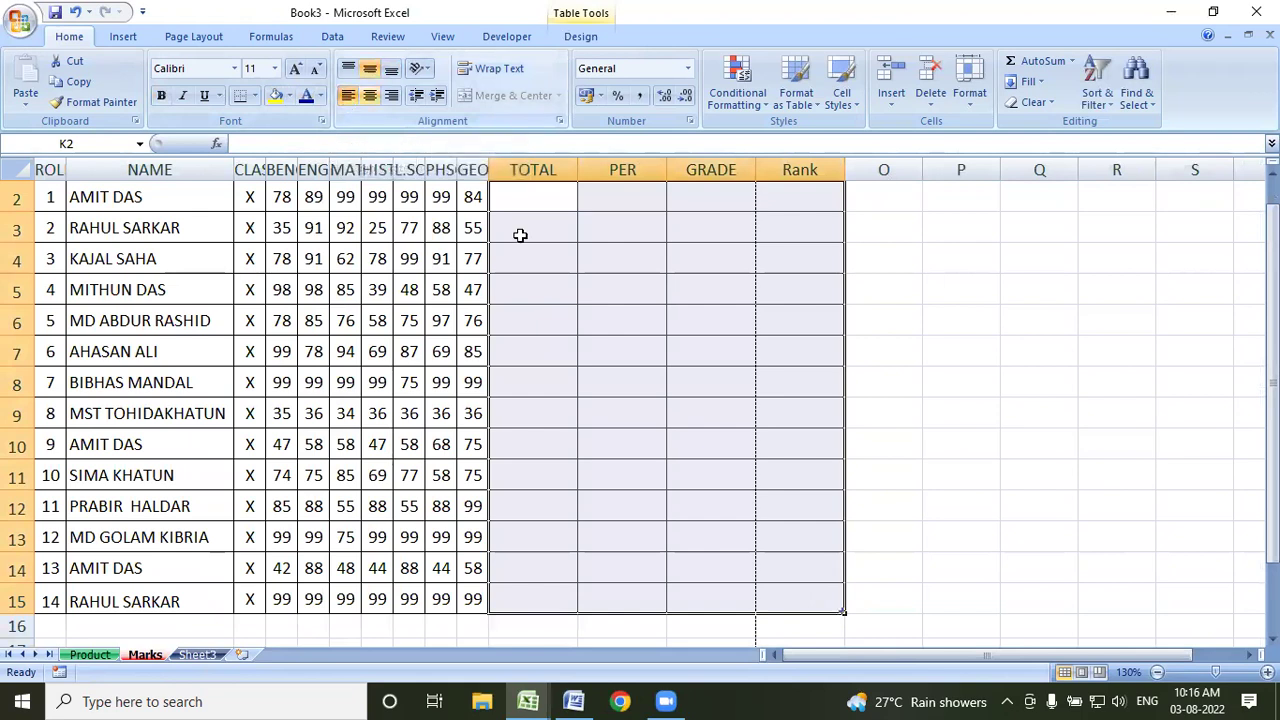
{"action": "scroll", "coordinate": [540, 250], "scroll_direction": "up", "scroll_amount": 1}
{"action": "left_click", "coordinate": [542, 267]}
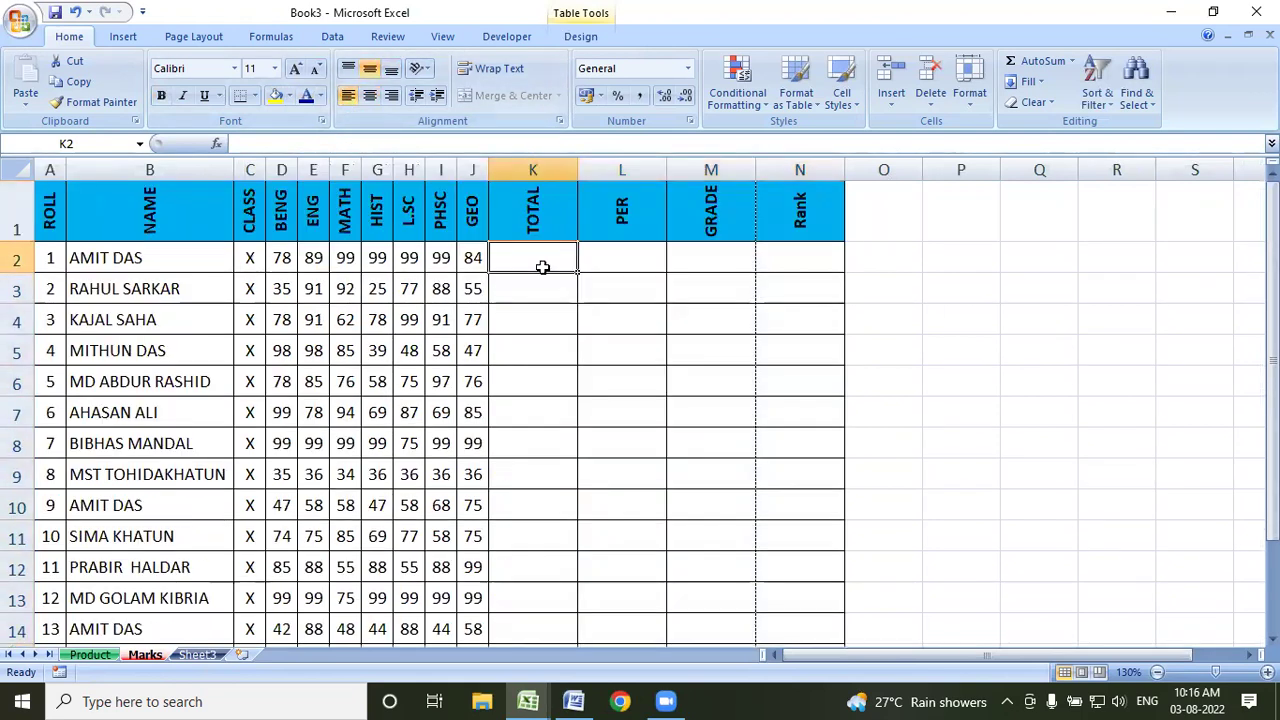
{"action": "type", "text": "=sum"}
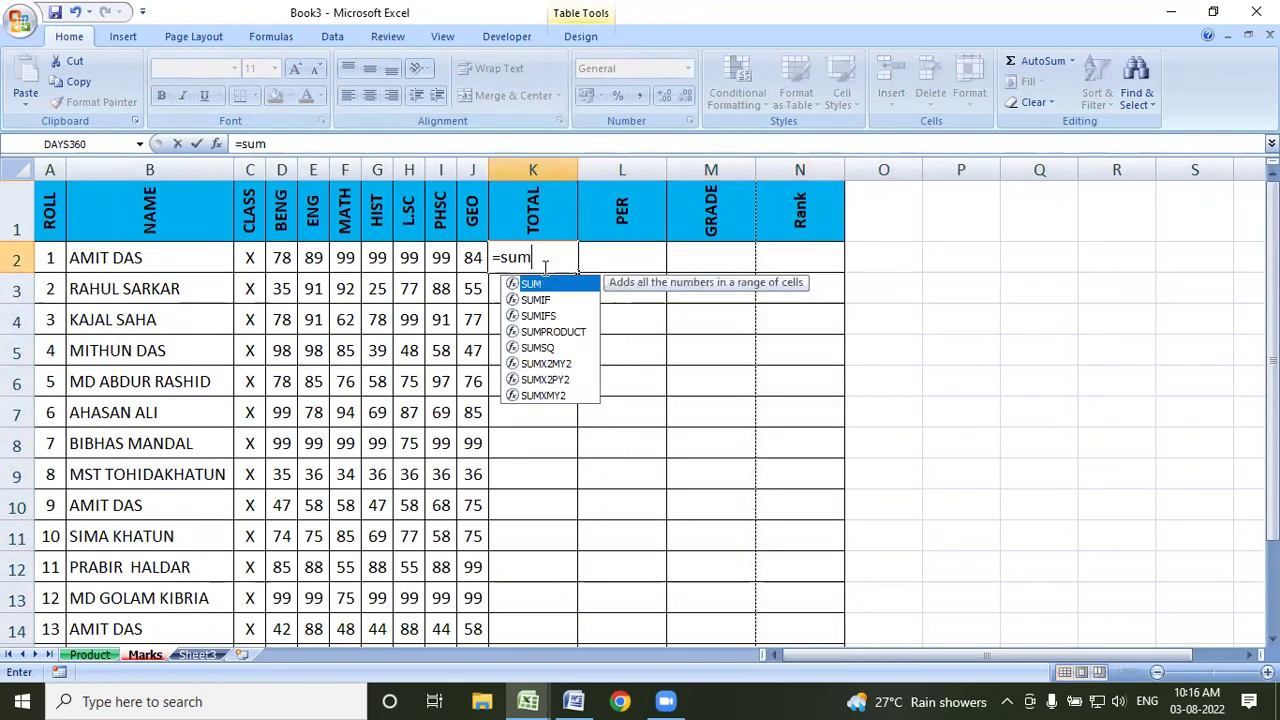
{"action": "key", "text": "Tab"}
{"action": "left_click_drag", "start_coordinate": [283, 257], "coordinate": [467, 258]}
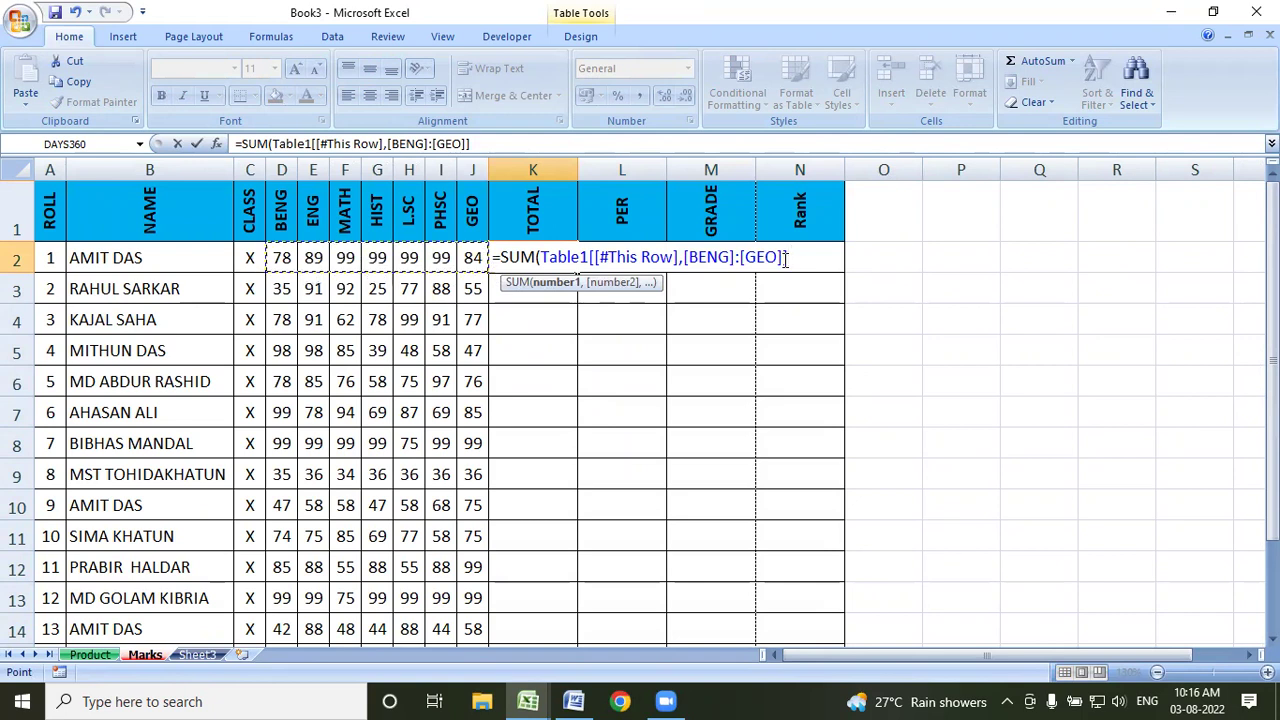
{"action": "key", "text": "BackSpace"}
{"action": "key", "text": "BackSpace"}
{"action": "key", "text": "BackSpace"}
{"action": "key", "text": "BackSpace"}
{"action": "key", "text": "BackSpace"}
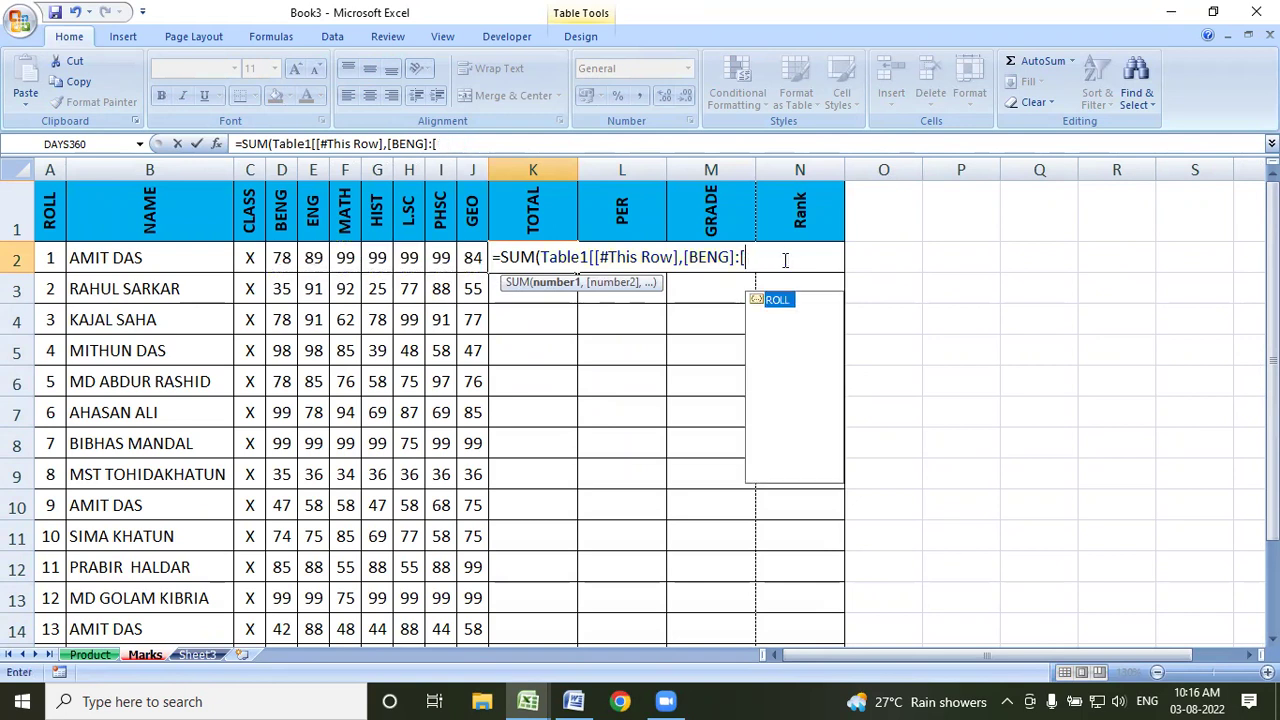
{"action": "key", "text": "BackSpace"}
{"action": "key", "text": "BackSpace"}
{"action": "key", "text": "BackSpace"}
{"action": "key", "text": "BackSpace"}
{"action": "key", "text": "BackSpace"}
{"action": "key", "text": "BackSpace"}
{"action": "key", "text": "BackSpace"}
{"action": "key", "text": "BackSpace"}
{"action": "key", "text": "BackSpace"}
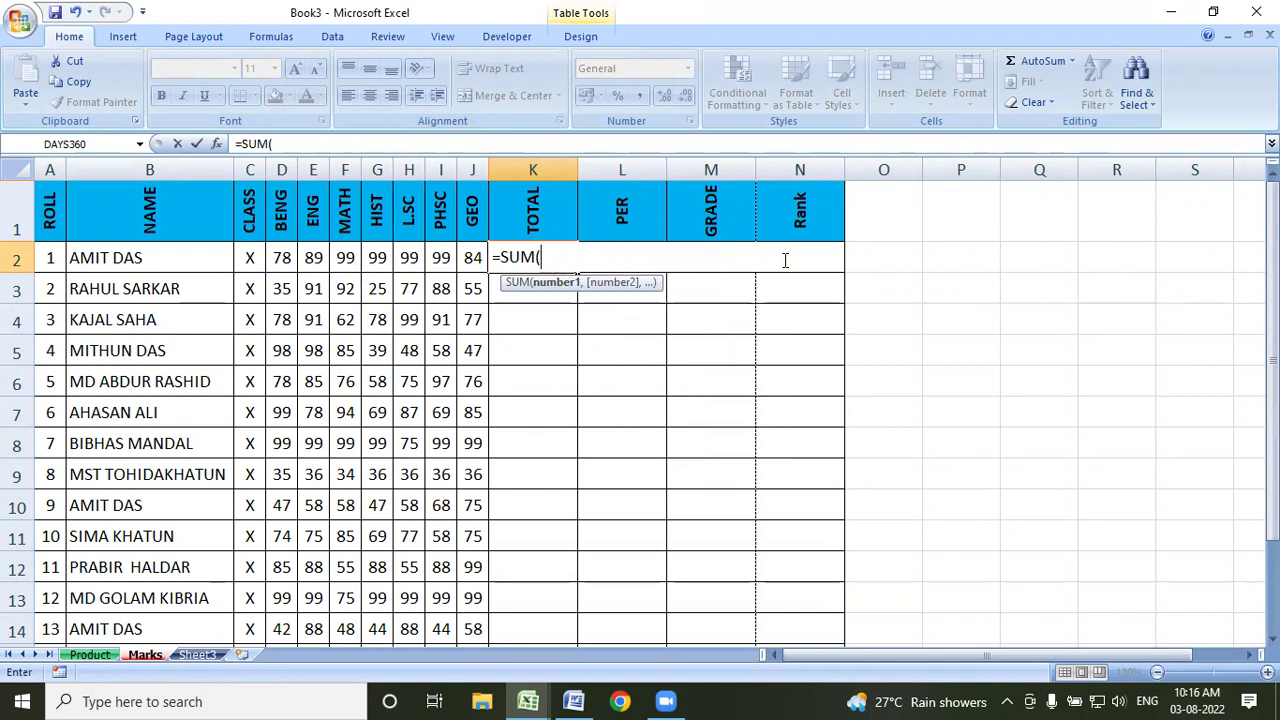
{"action": "type", "text": "d"}
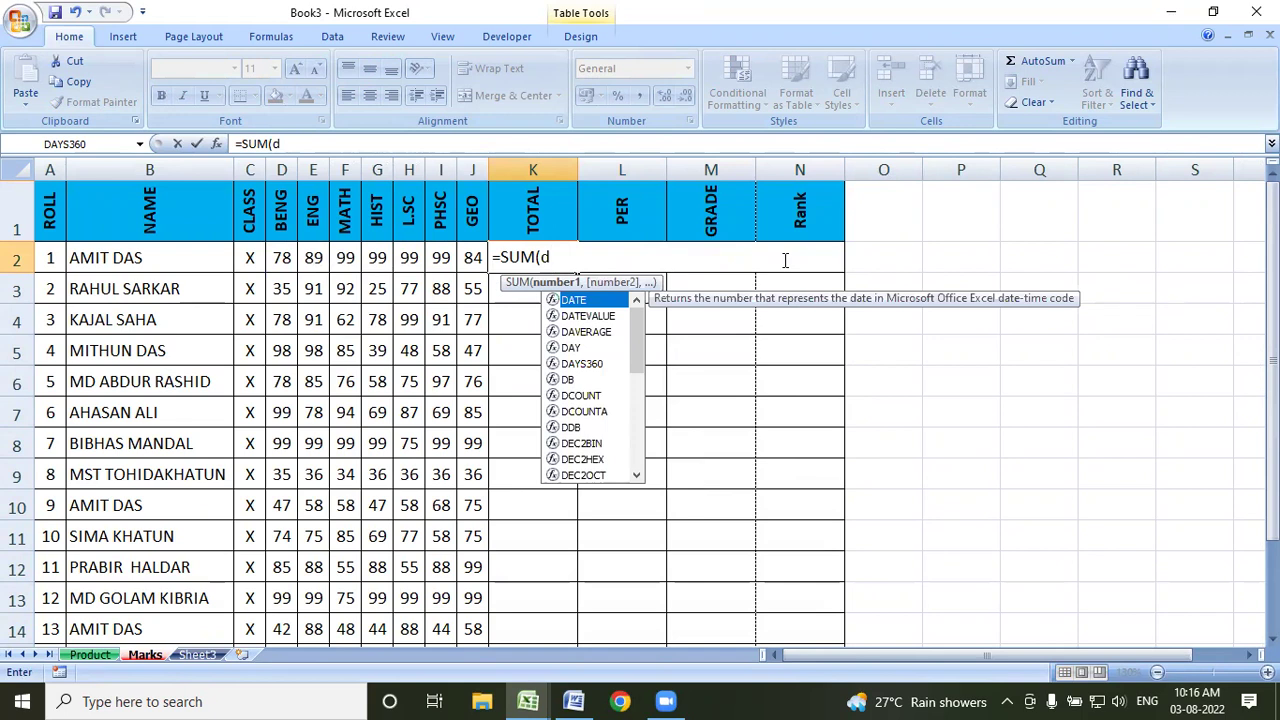
{"action": "type", "text": "2:"}
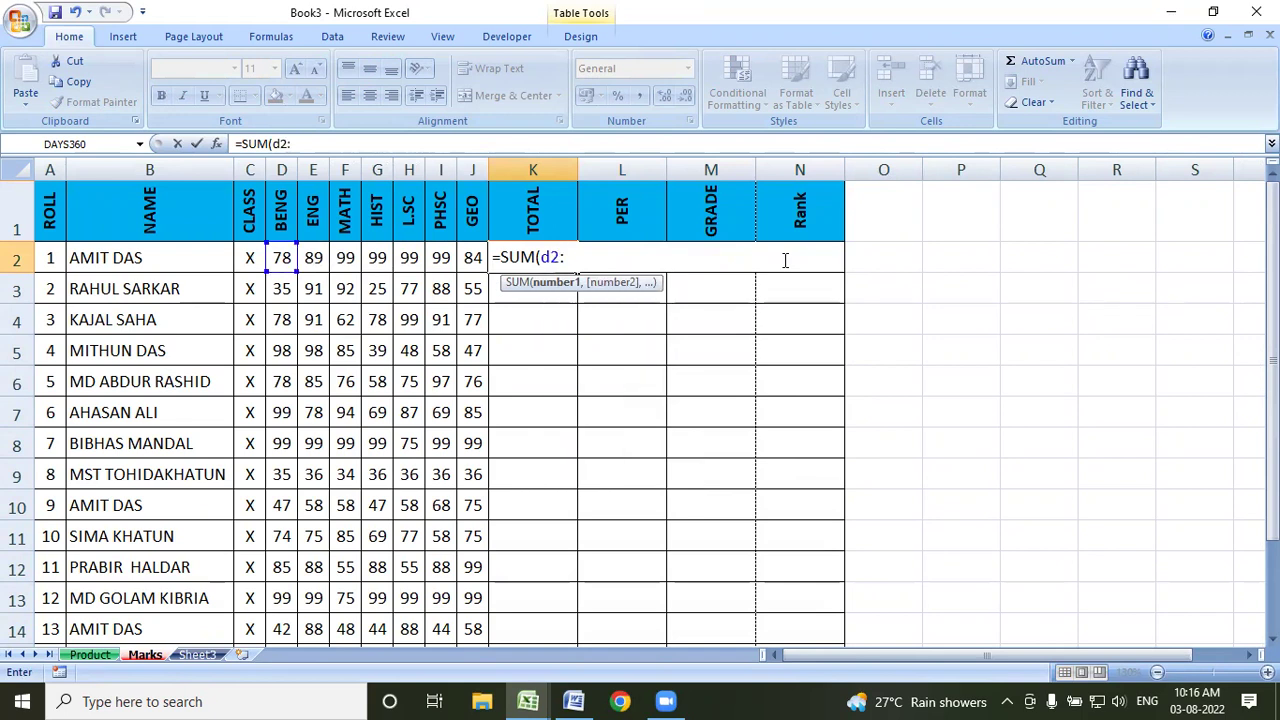
{"action": "type", "text": "j2"}
{"action": "key", "text": "Return"}
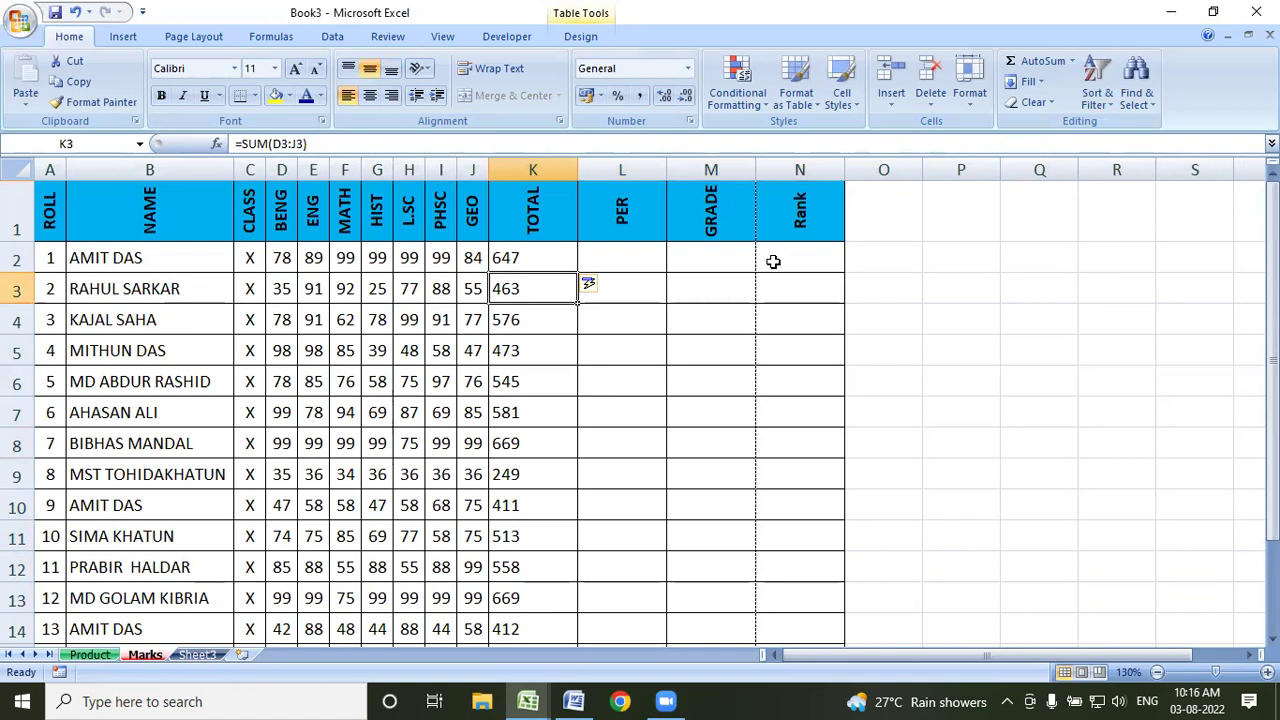
{"action": "left_click_drag", "start_coordinate": [555, 256], "coordinate": [548, 608]}
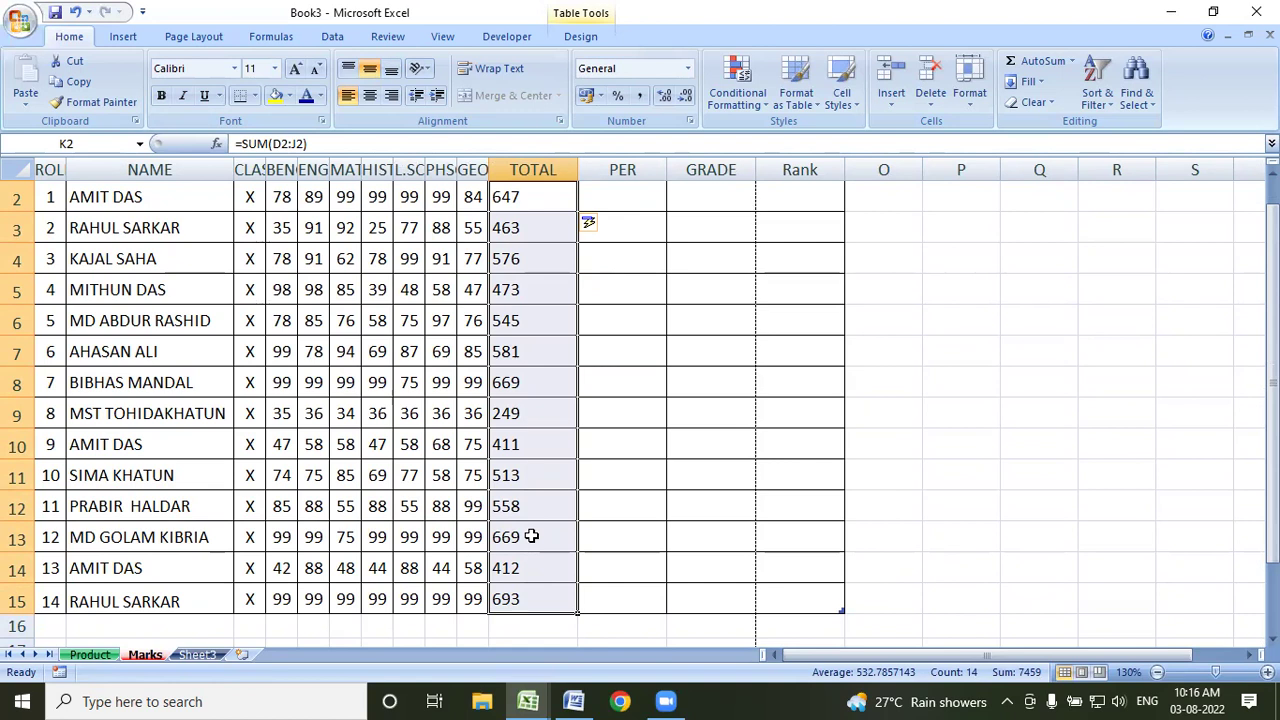
{"action": "key", "text": "Delete"}
{"action": "scroll", "coordinate": [531, 534], "scroll_direction": "up", "scroll_amount": 1}
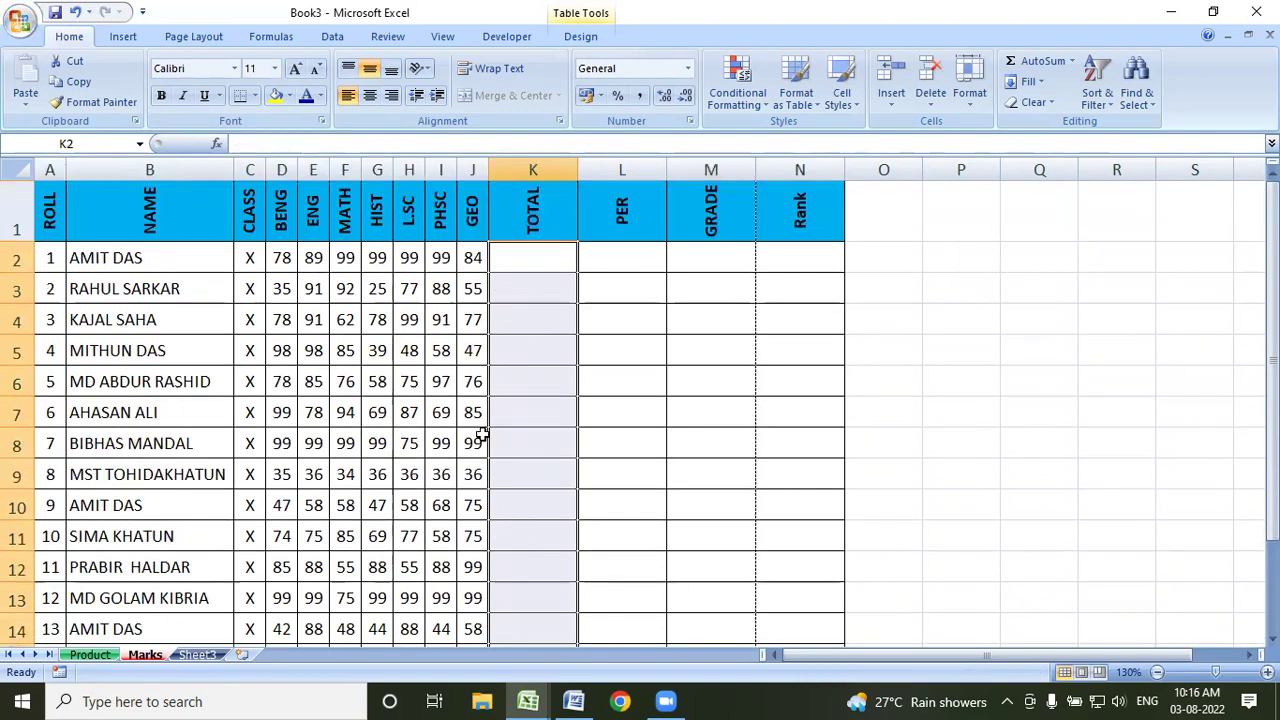
{"action": "left_click", "coordinate": [546, 261]}
{"action": "type", "text": "="}
{"action": "left_click", "coordinate": [398, 257]}
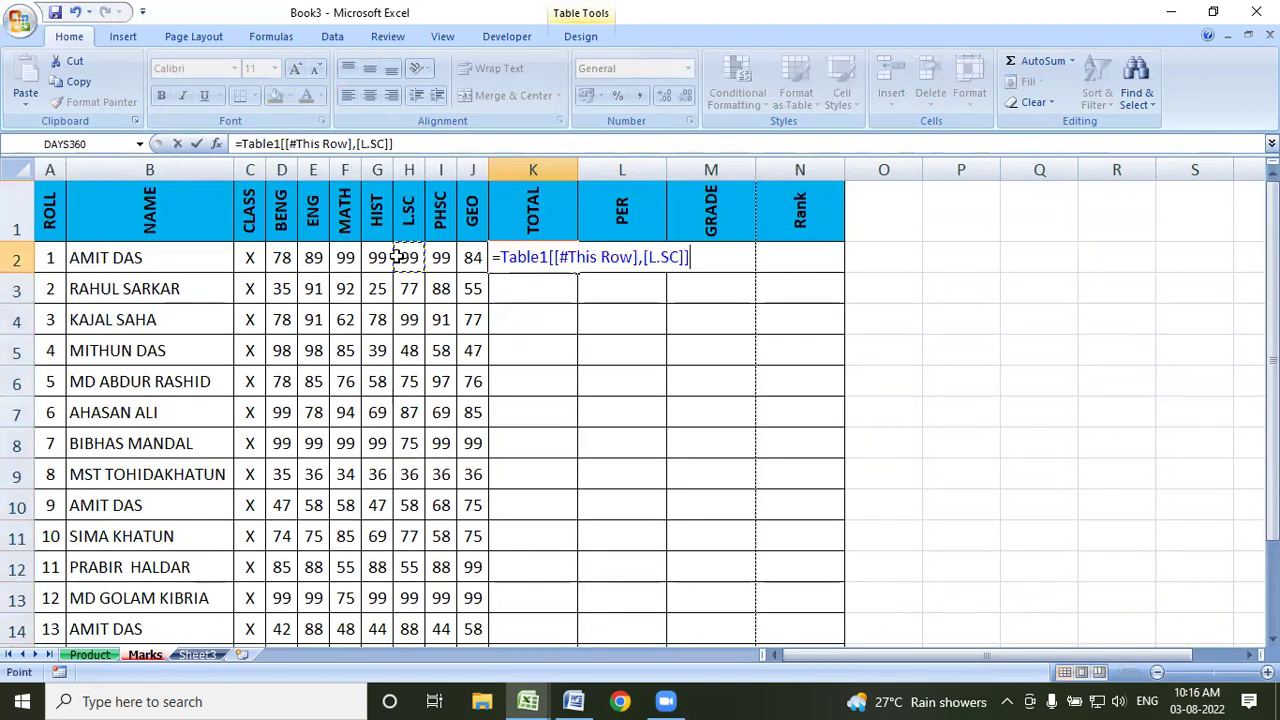
{"action": "key", "text": "BackSpace"}
{"action": "key", "text": "BackSpace"}
{"action": "key", "text": "BackSpace"}
{"action": "key", "text": "BackSpace"}
{"action": "key", "text": "BackSpace"}
{"action": "key", "text": "BackSpace"}
{"action": "key", "text": "BackSpace"}
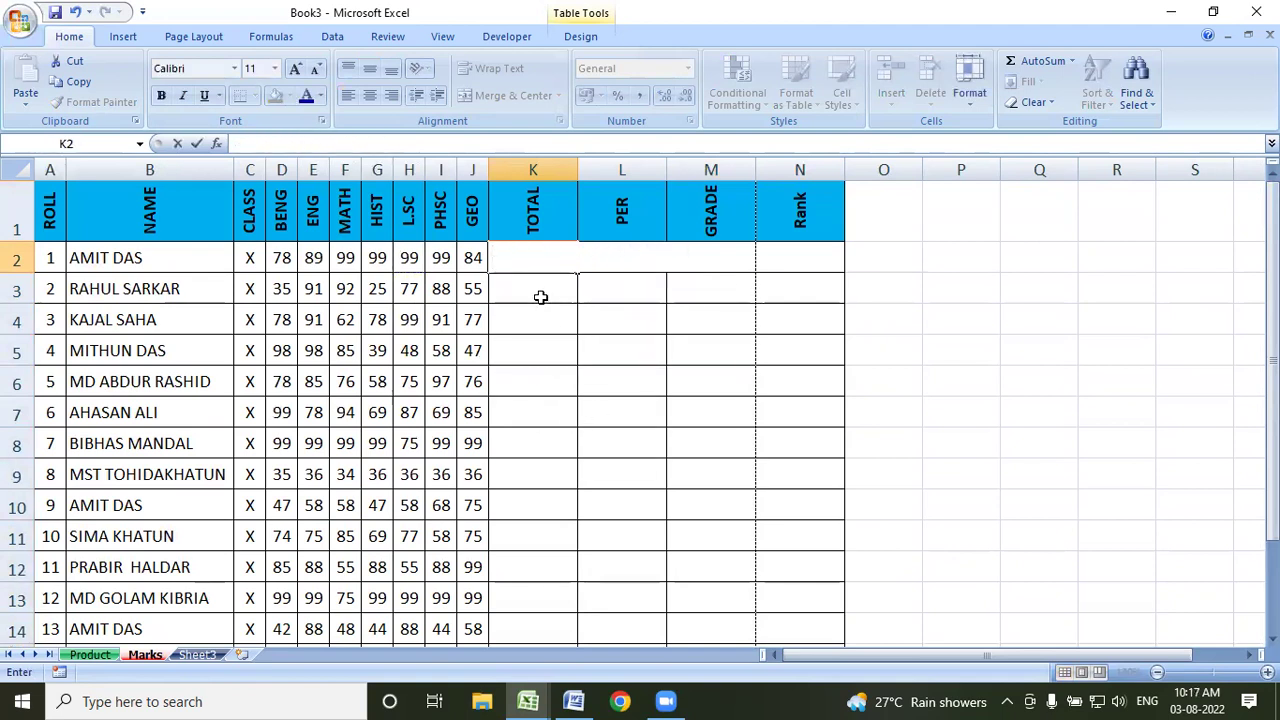
{"action": "key", "text": "Escape"}
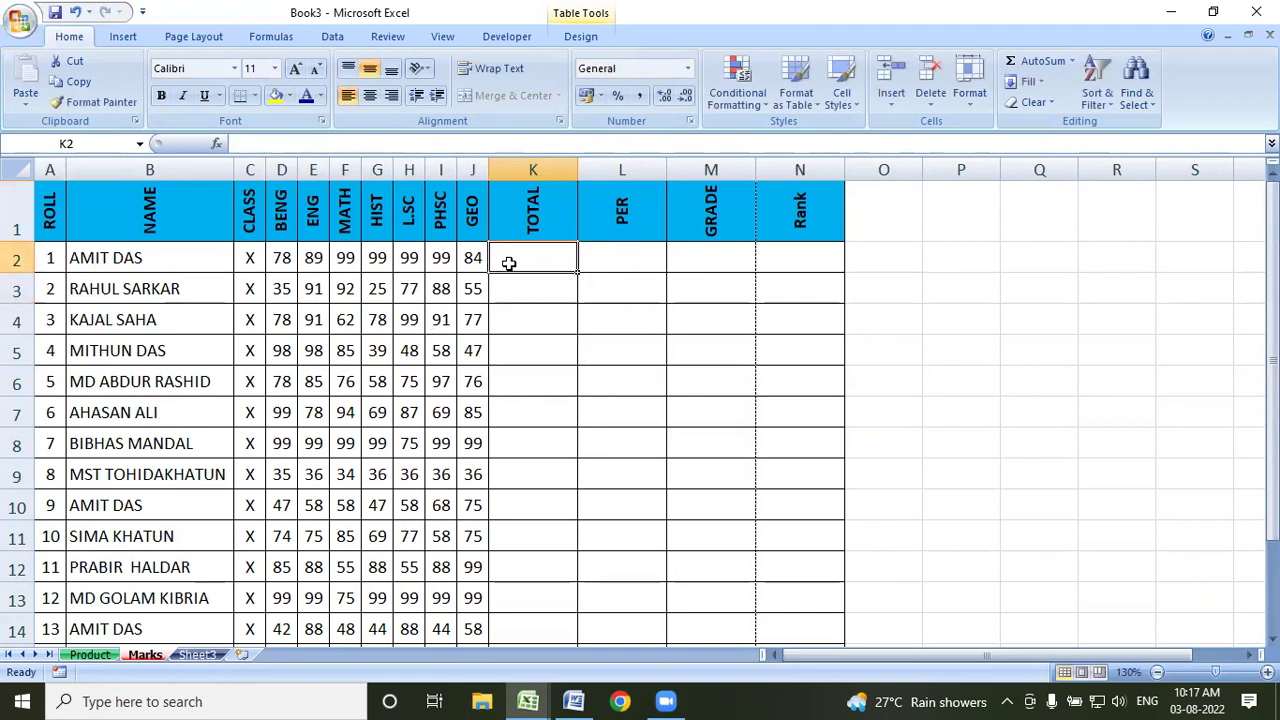
{"action": "left_click_drag", "start_coordinate": [279, 258], "coordinate": [466, 258]}
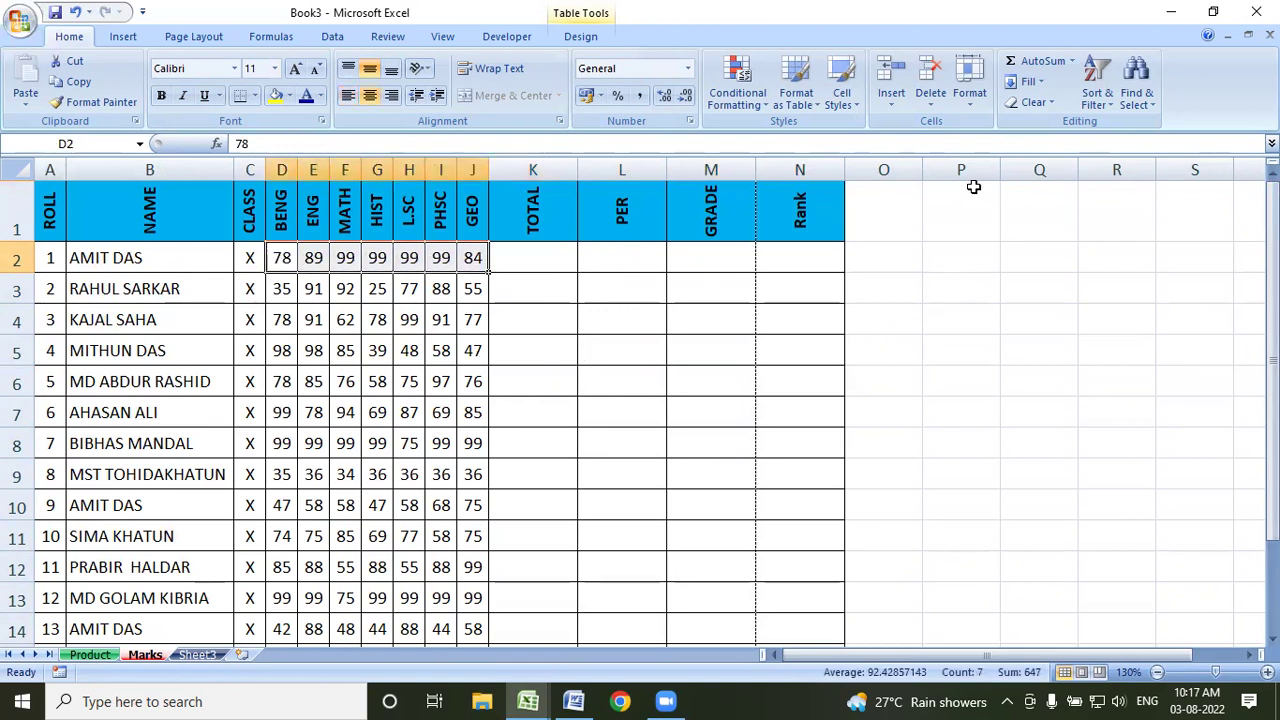
Try AutoSum of the subject marks into column K twice, undoing each result
{"action": "left_click", "coordinate": [1016, 64]}
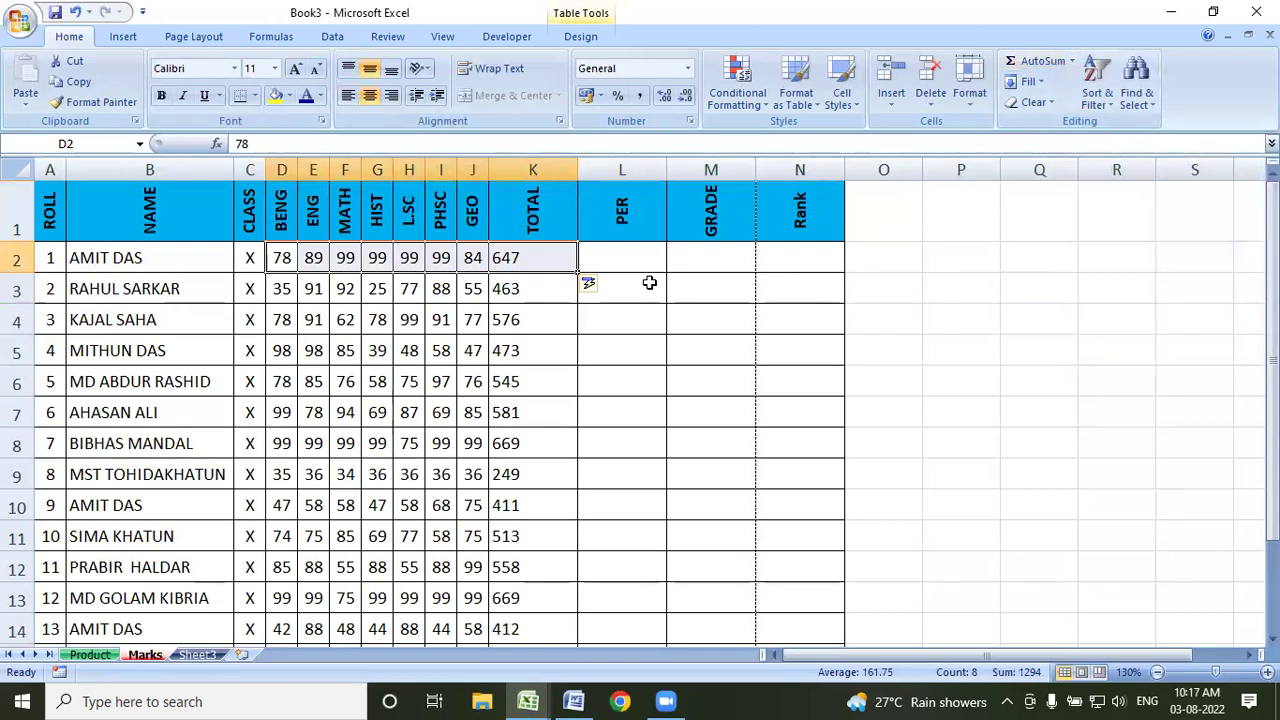
{"action": "left_click", "coordinate": [523, 256]}
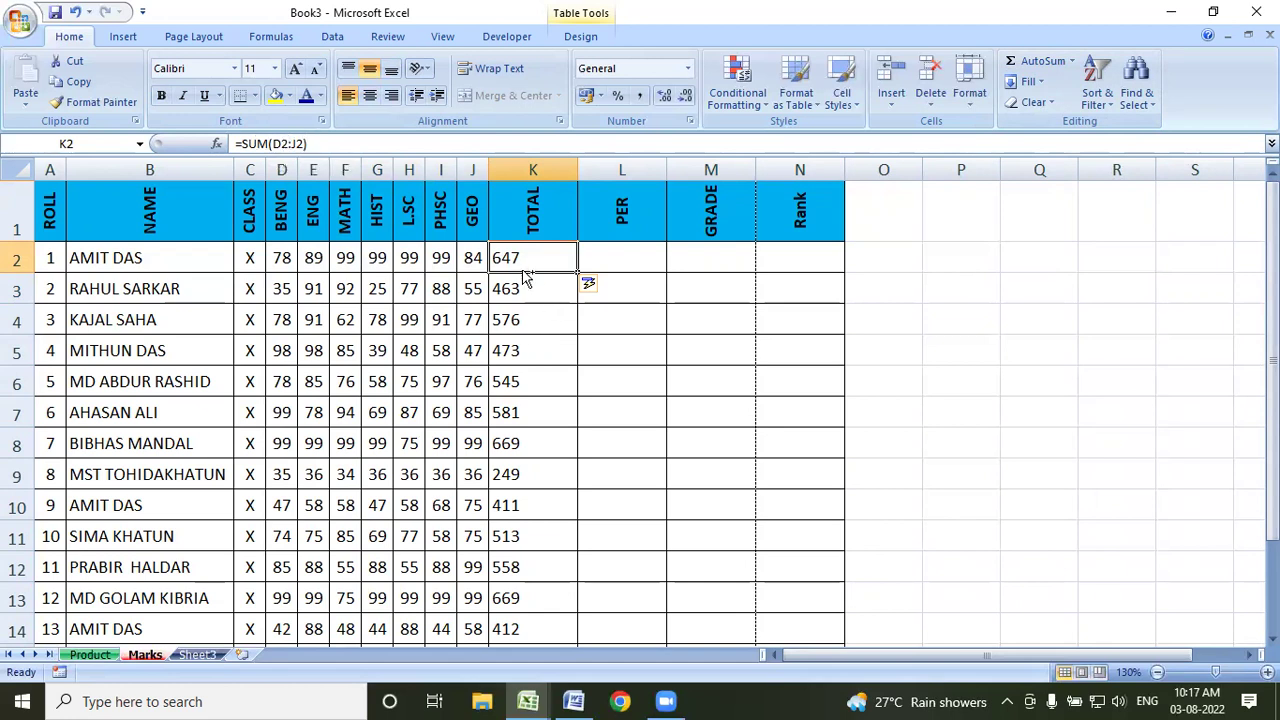
{"action": "key", "text": "ctrl+z"}
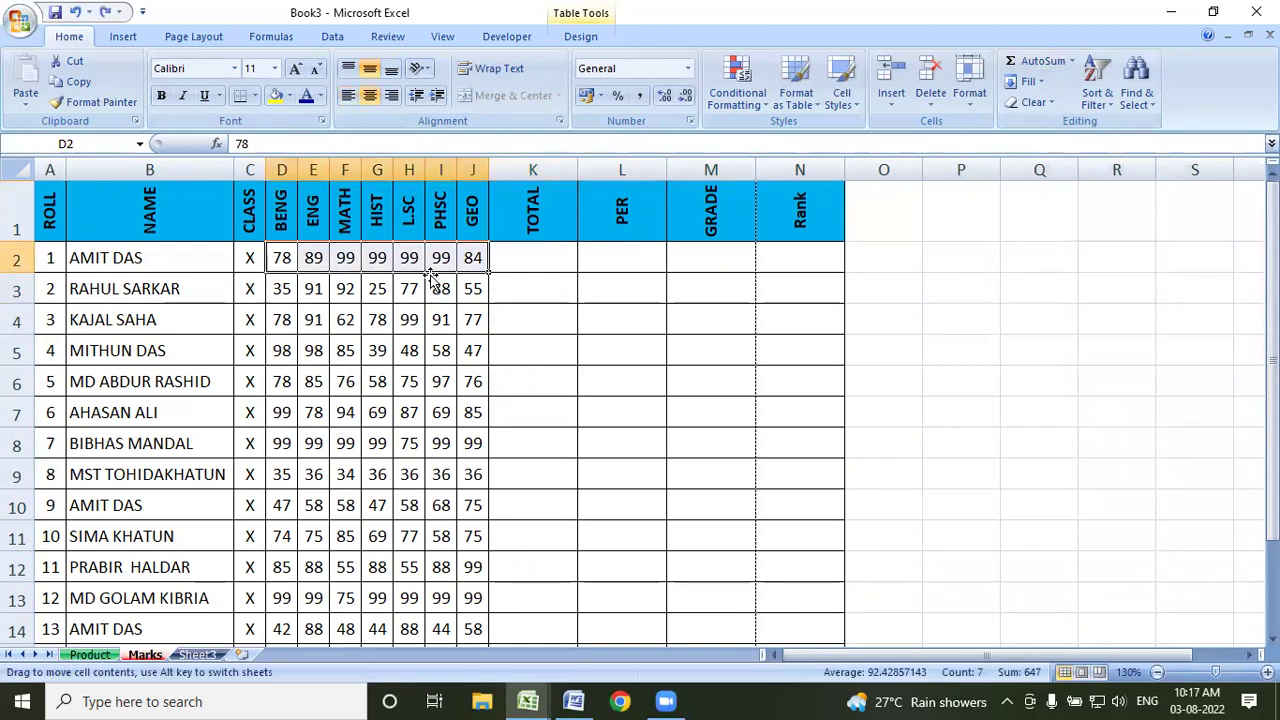
{"action": "left_click", "coordinate": [297, 258]}
{"action": "left_click_drag", "start_coordinate": [297, 258], "coordinate": [485, 260]}
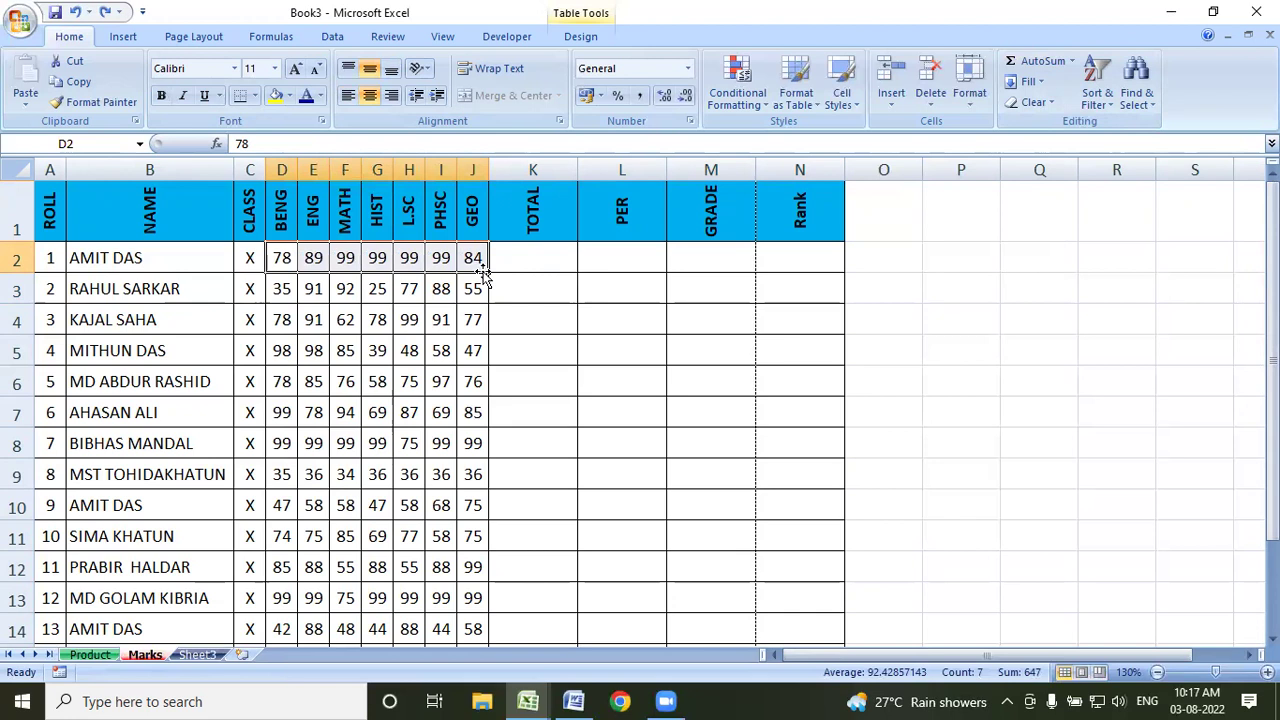
{"action": "key", "text": "alt+equal"}
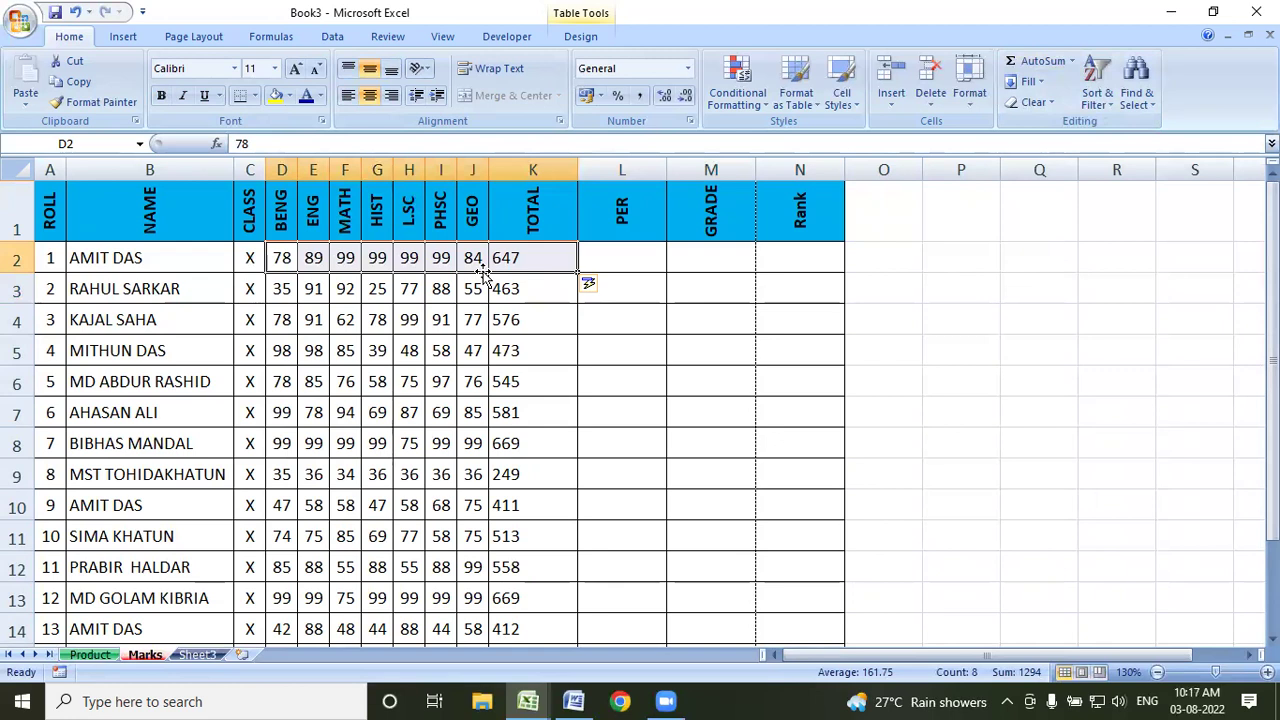
{"action": "key", "text": "ctrl+z"}
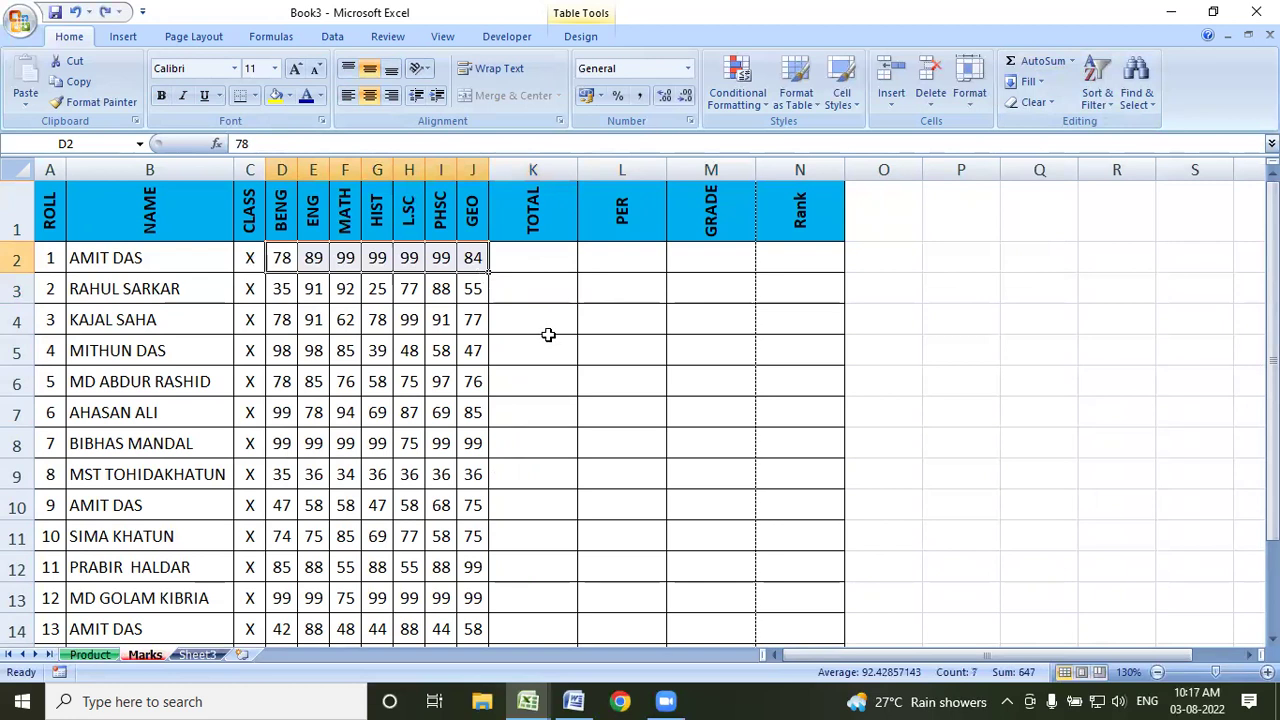
Select D2:J2 and total every student's marks in column K with Alt+=, 647 first
{"action": "left_click", "coordinate": [527, 261]}
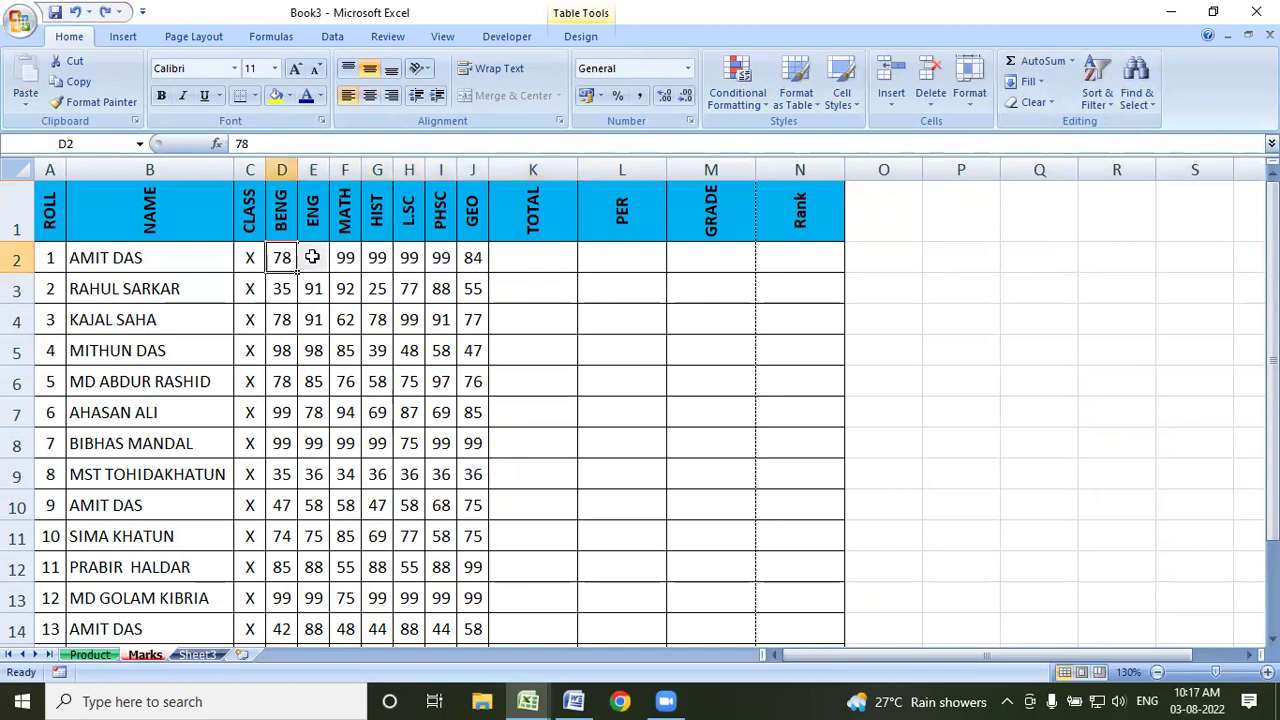
{"action": "left_click_drag", "start_coordinate": [288, 256], "coordinate": [460, 257]}
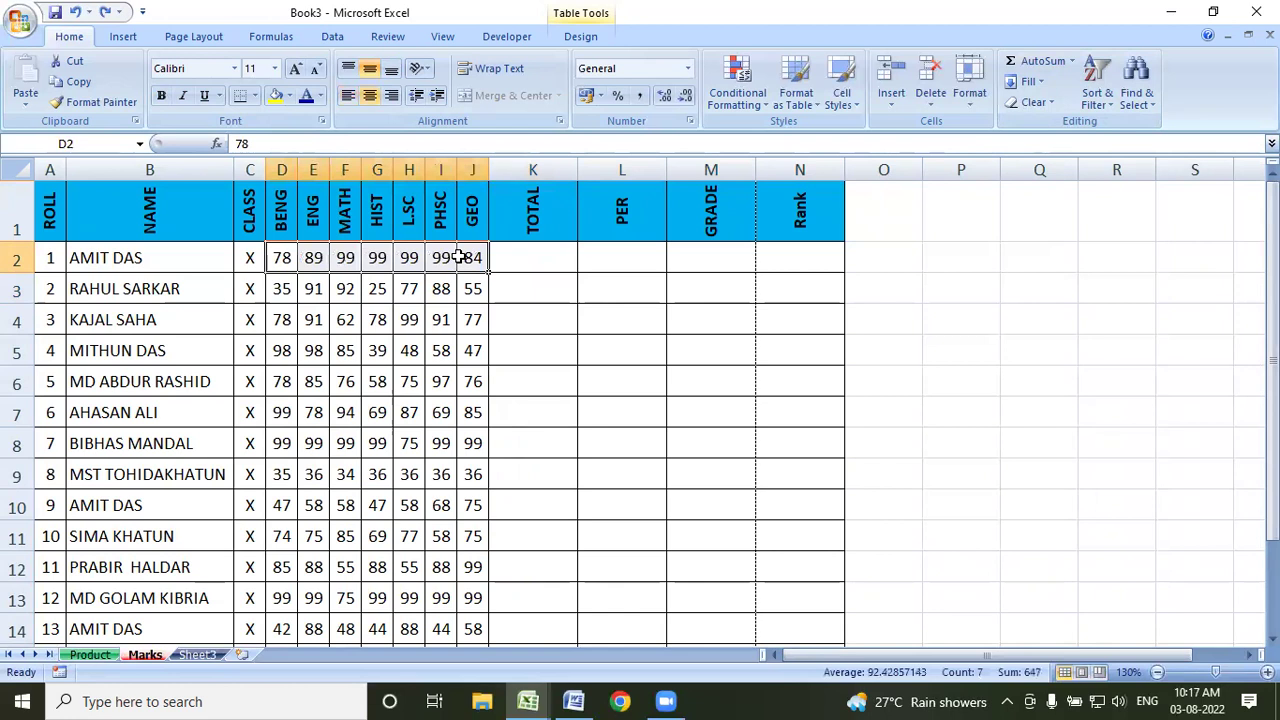
{"action": "key", "text": "alt+equal"}
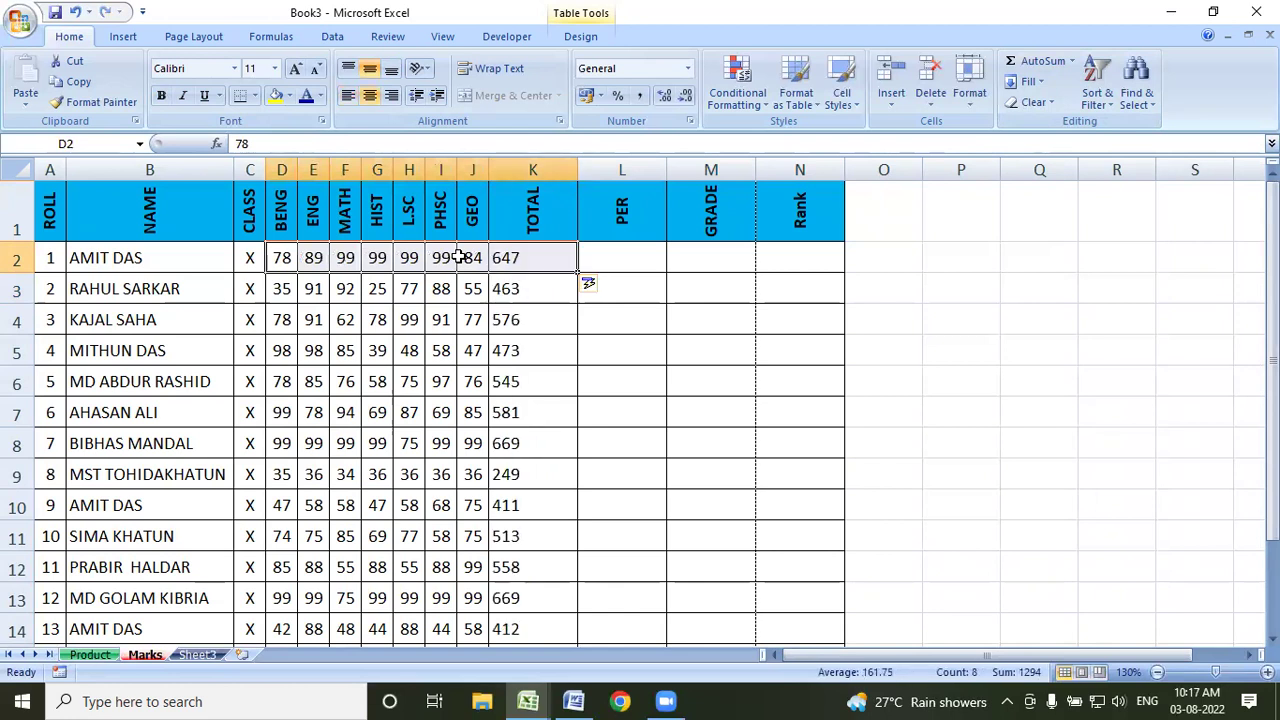
{"action": "left_click", "coordinate": [626, 256]}
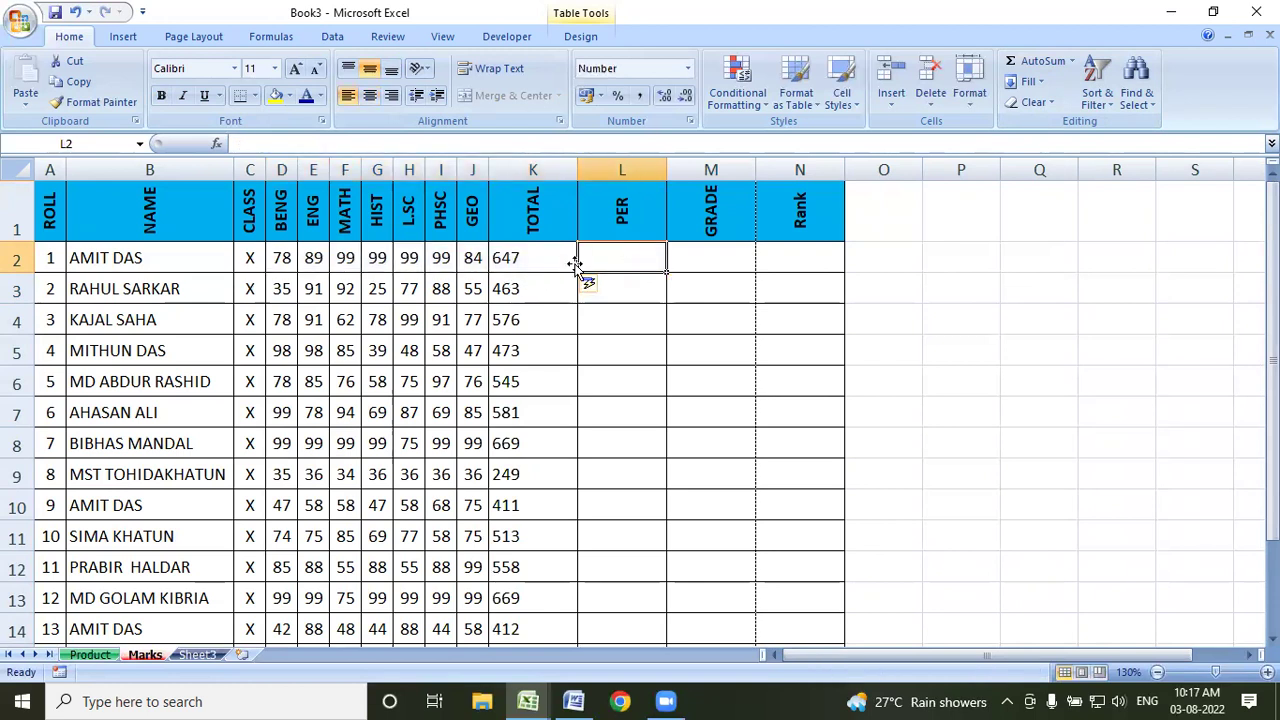
Look over the AutoSum function list and the SUM formula in K3
{"action": "left_click", "coordinate": [1073, 62]}
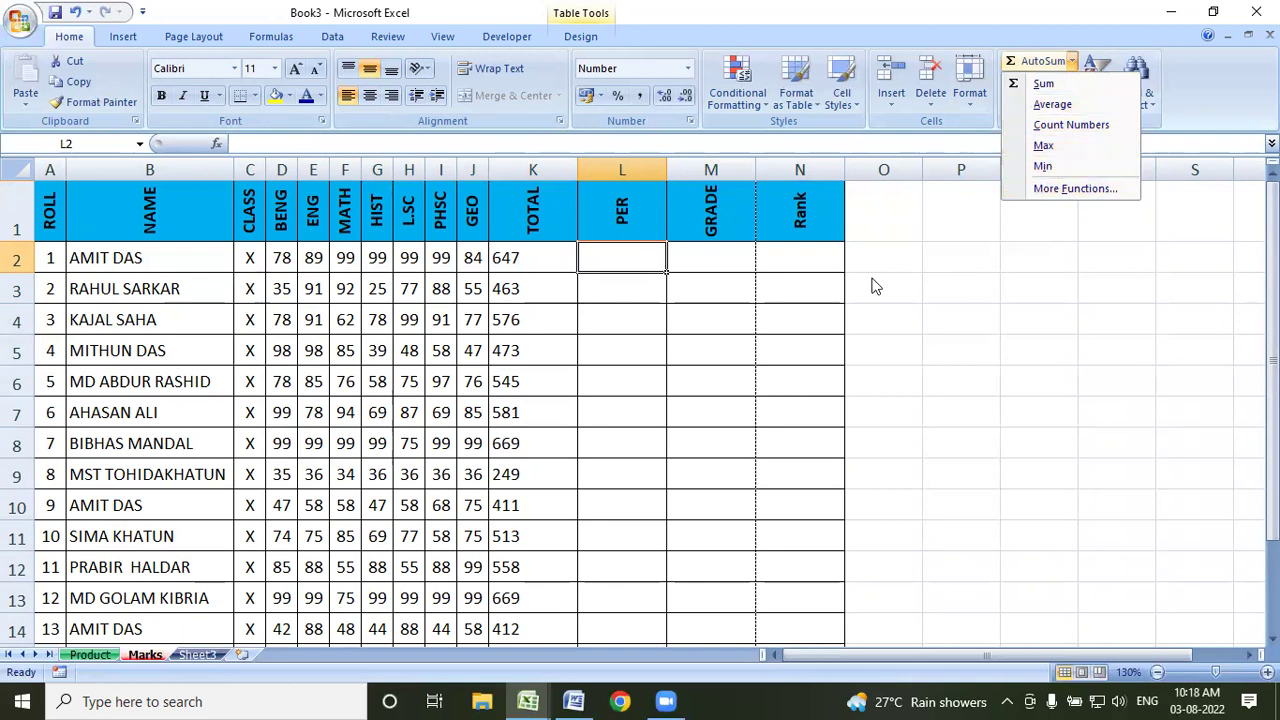
{"action": "left_click", "coordinate": [282, 258]}
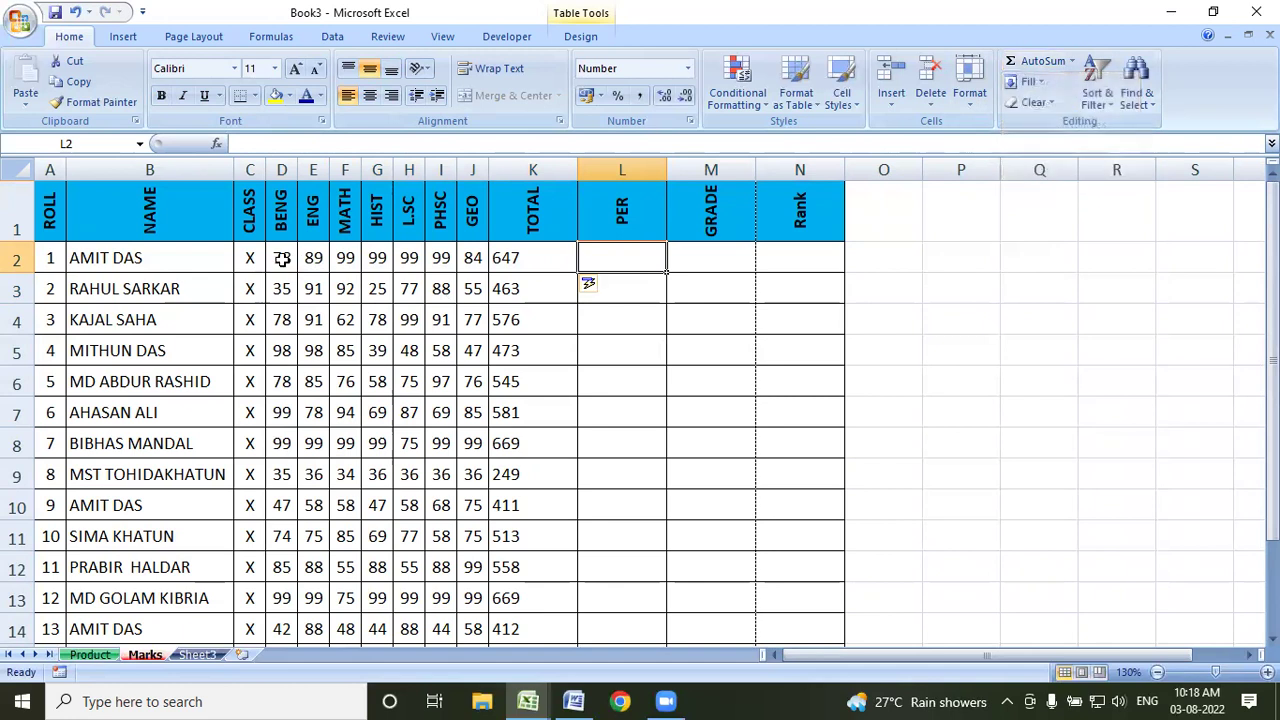
{"action": "left_click_drag", "start_coordinate": [282, 258], "coordinate": [452, 256]}
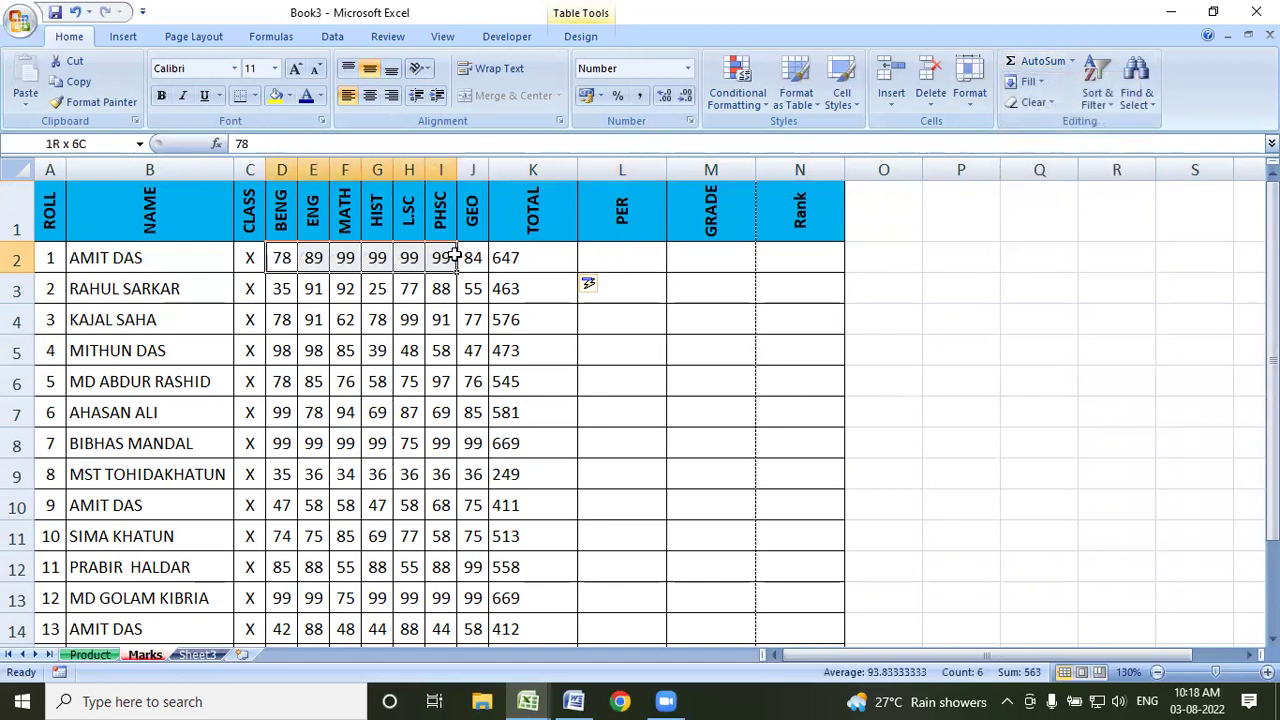
{"action": "left_click", "coordinate": [409, 258]}
{"action": "left_click_drag", "start_coordinate": [281, 290], "coordinate": [472, 290]}
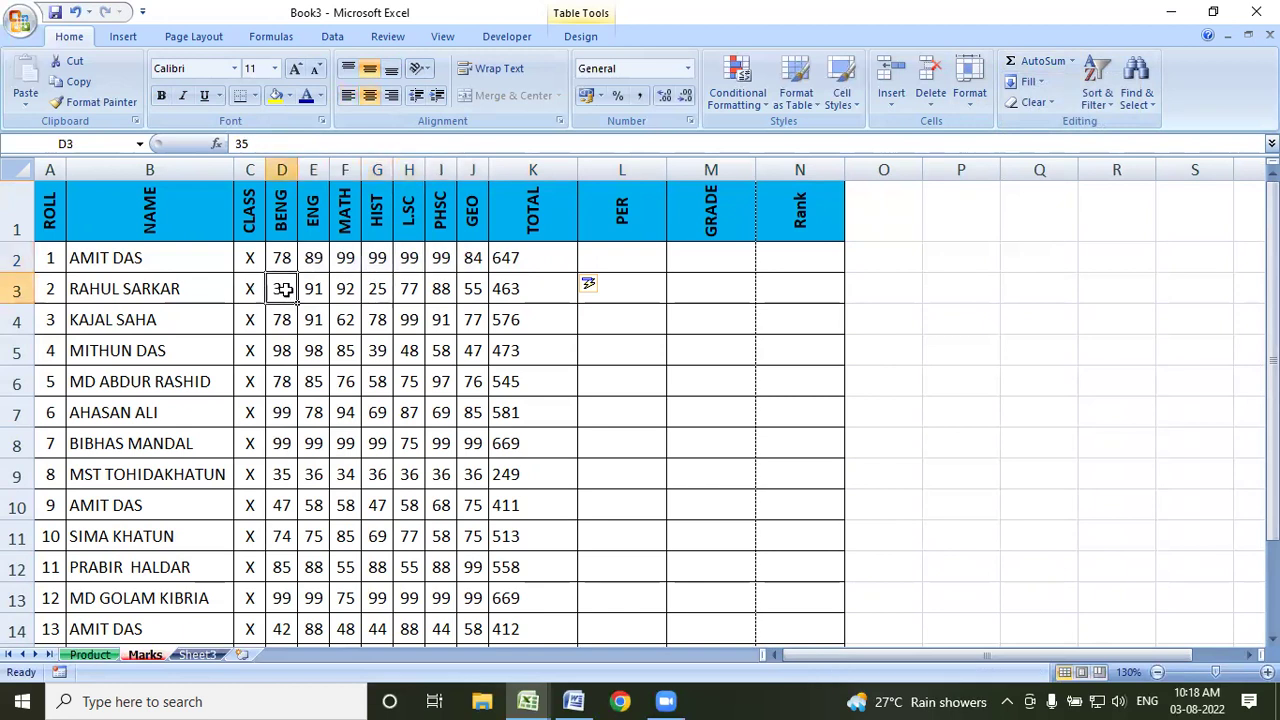
{"action": "left_click", "coordinate": [557, 296]}
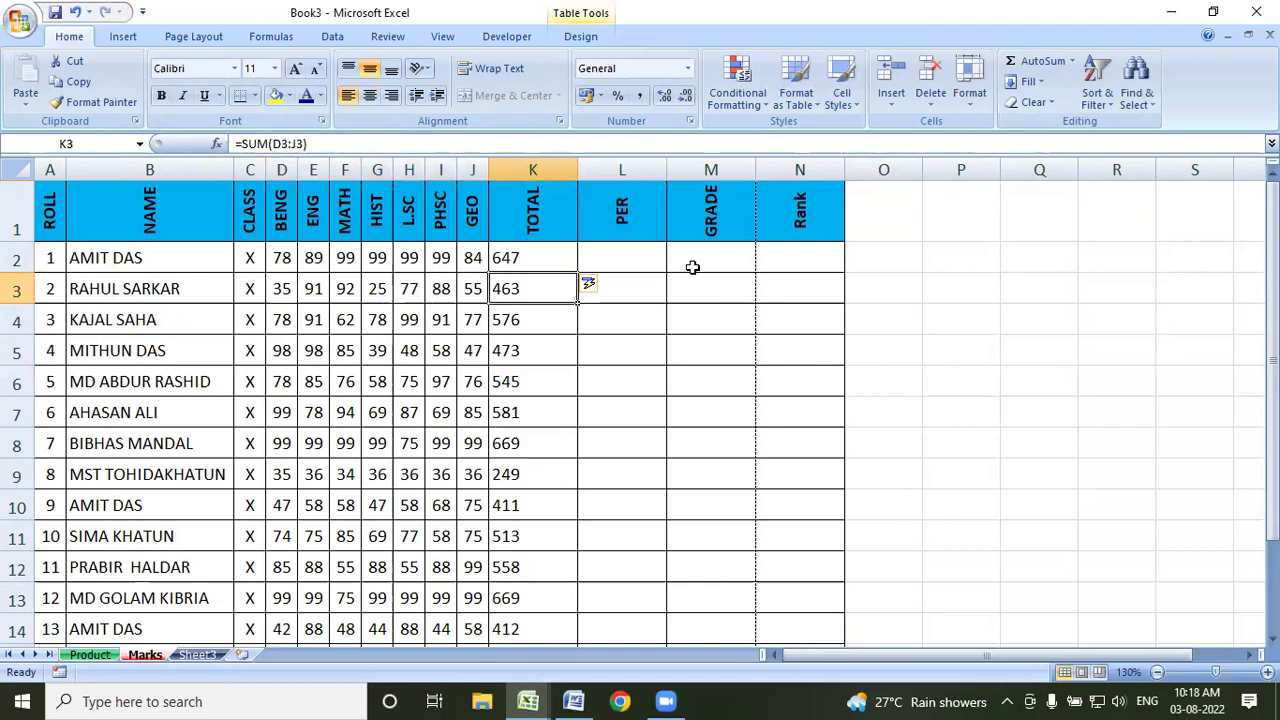
{"action": "left_click", "coordinate": [606, 259]}
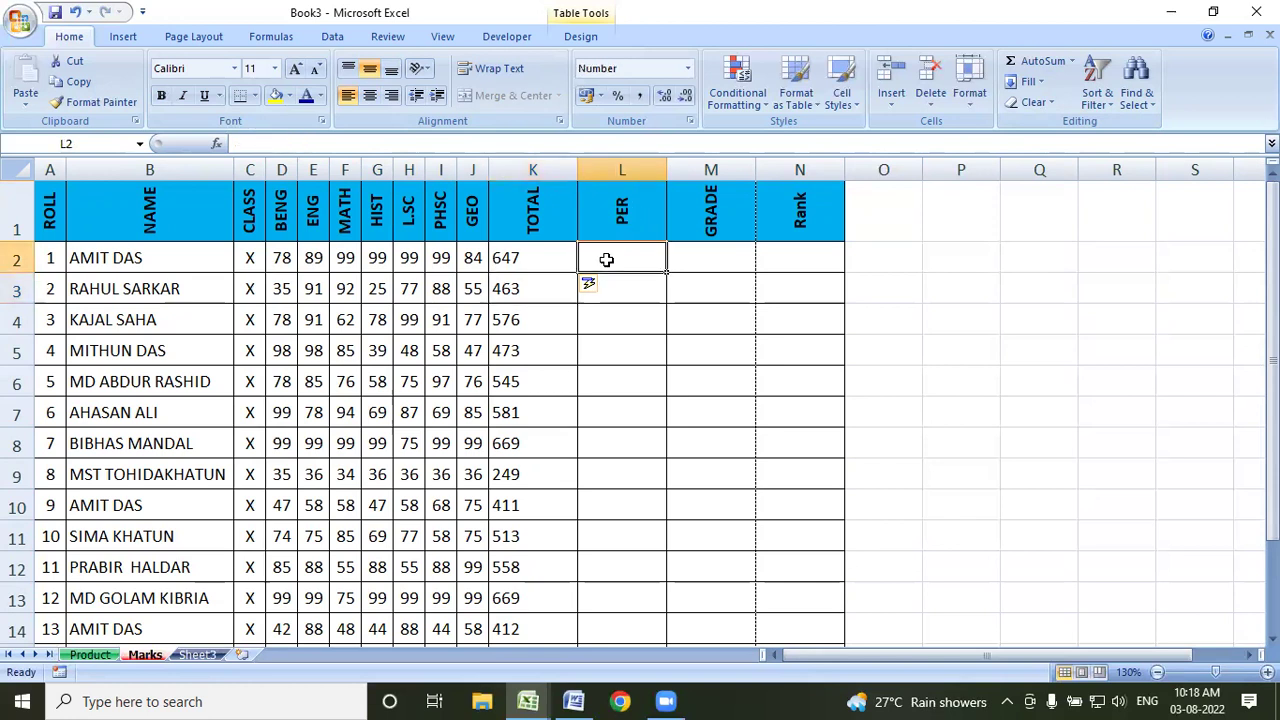
Rename L1 to max and fill column L with each row's highest mark, 99.00 first
{"action": "left_click", "coordinate": [623, 207]}
{"action": "type", "text": "max"}
{"action": "left_click", "coordinate": [608, 253]}
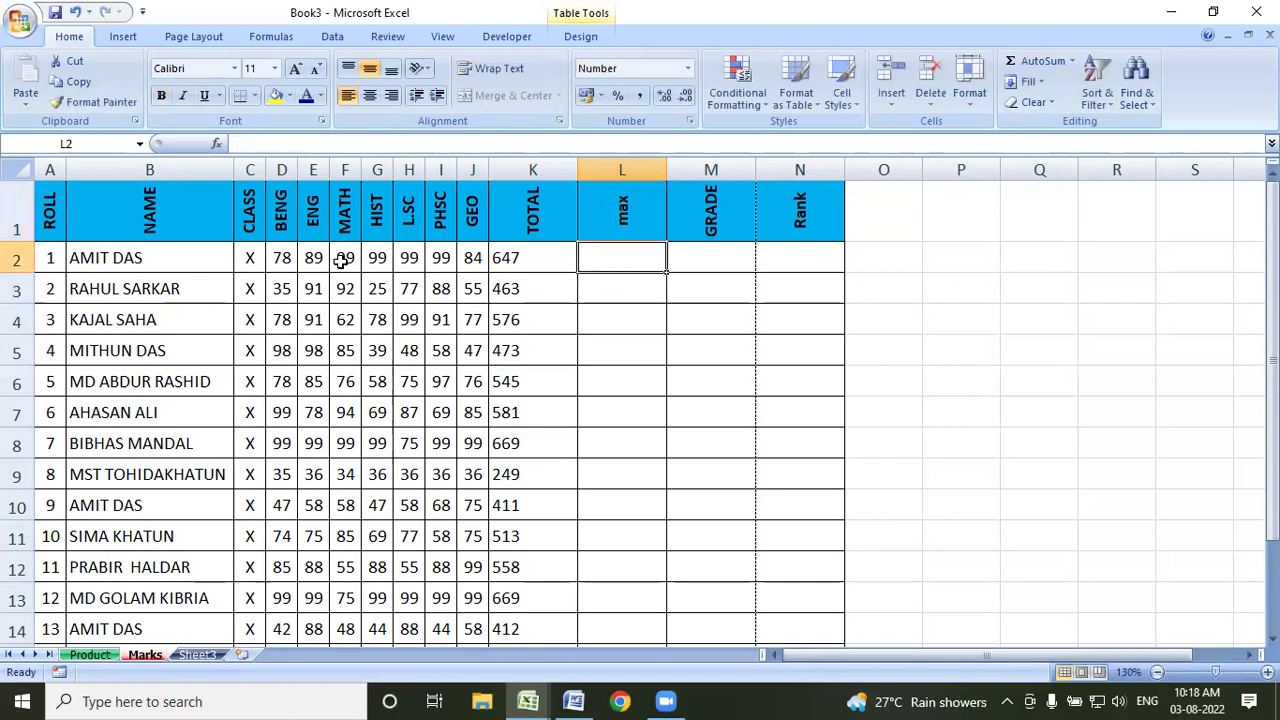
{"action": "left_click_drag", "start_coordinate": [285, 258], "coordinate": [314, 258]}
{"action": "left_click_drag", "start_coordinate": [424, 256], "coordinate": [466, 257]}
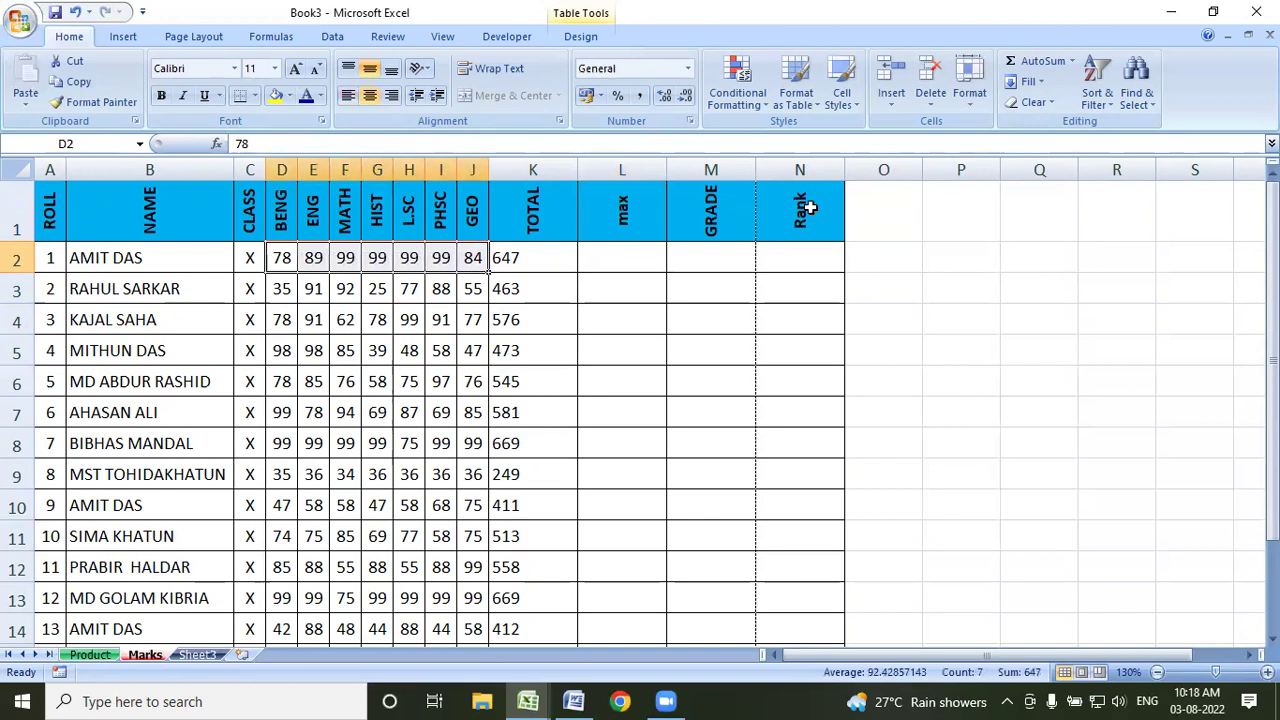
{"action": "left_click", "coordinate": [1072, 62]}
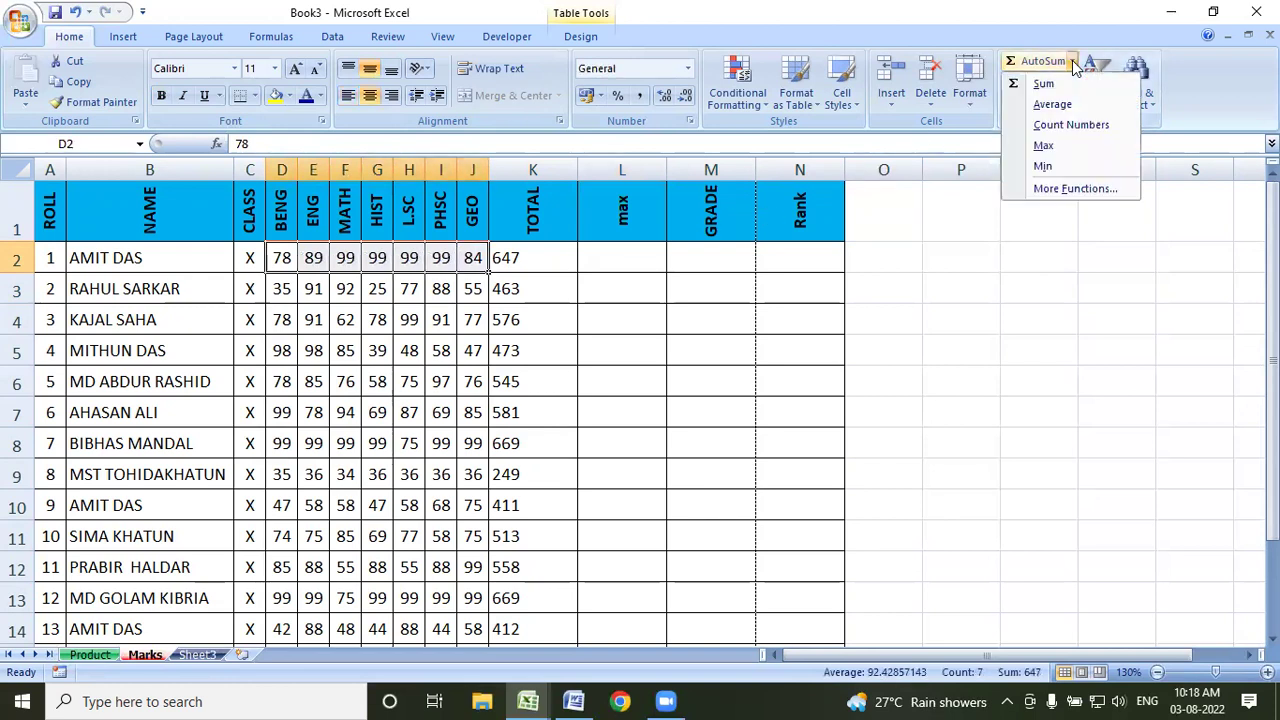
{"action": "left_click", "coordinate": [1045, 147]}
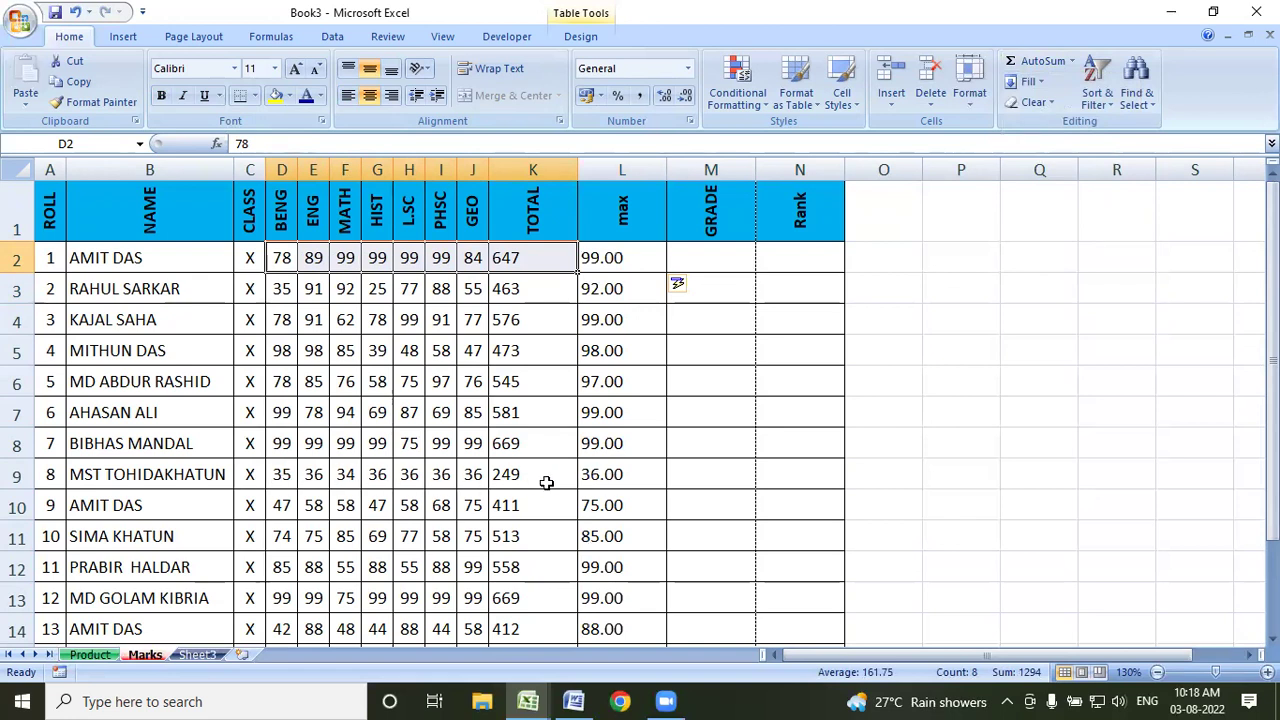
{"action": "scroll", "coordinate": [636, 458], "scroll_direction": "down", "scroll_amount": 1}
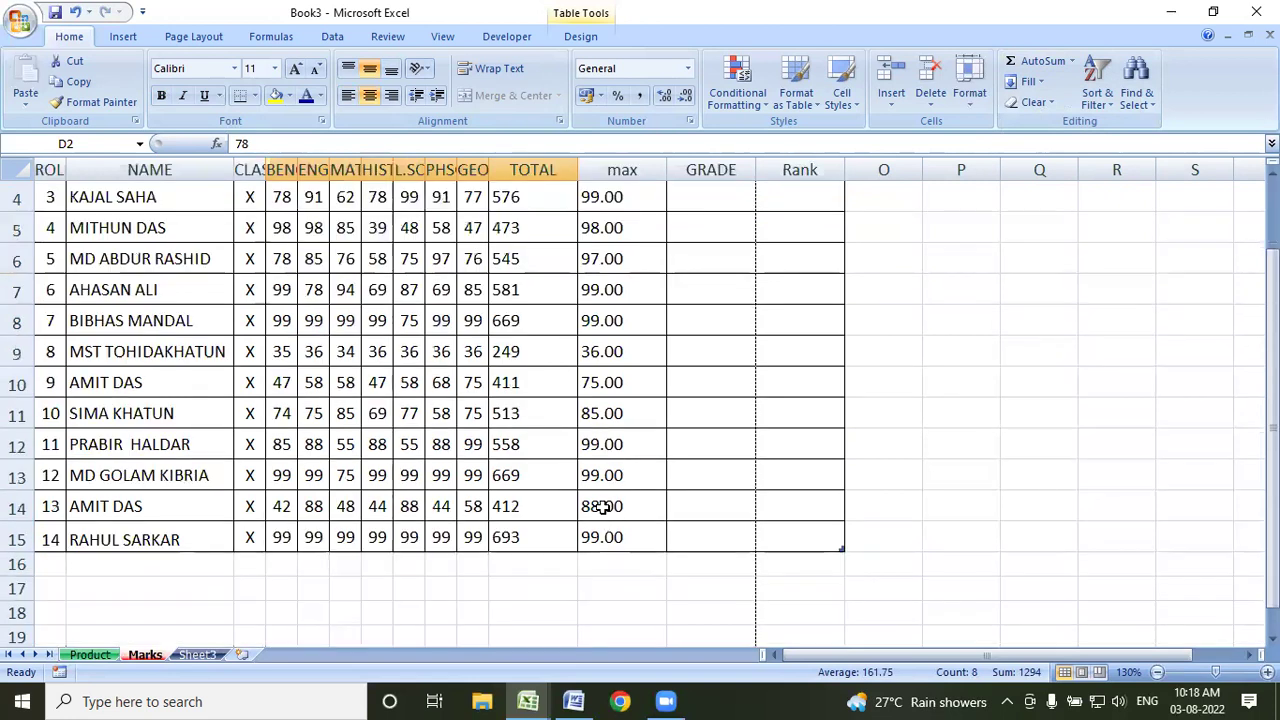
{"action": "scroll", "coordinate": [601, 507], "scroll_direction": "up", "scroll_amount": 1}
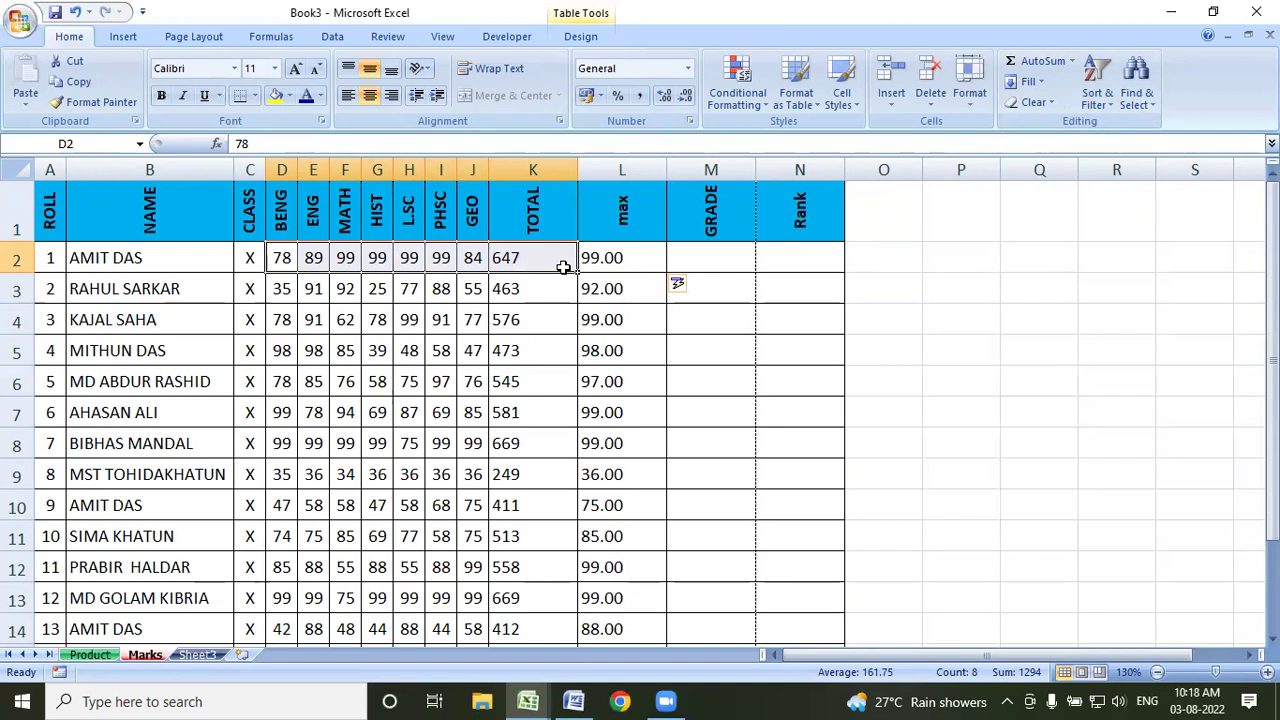
{"action": "left_click", "coordinate": [1072, 61]}
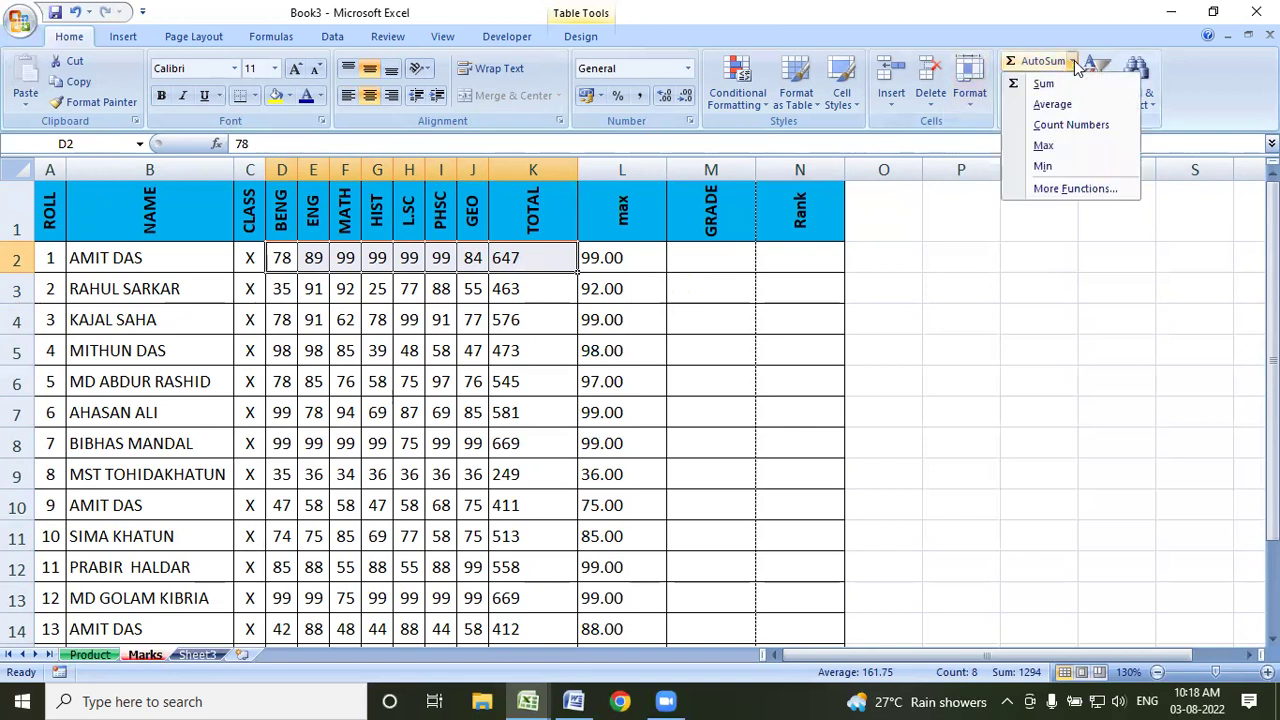
{"action": "left_click", "coordinate": [1055, 190]}
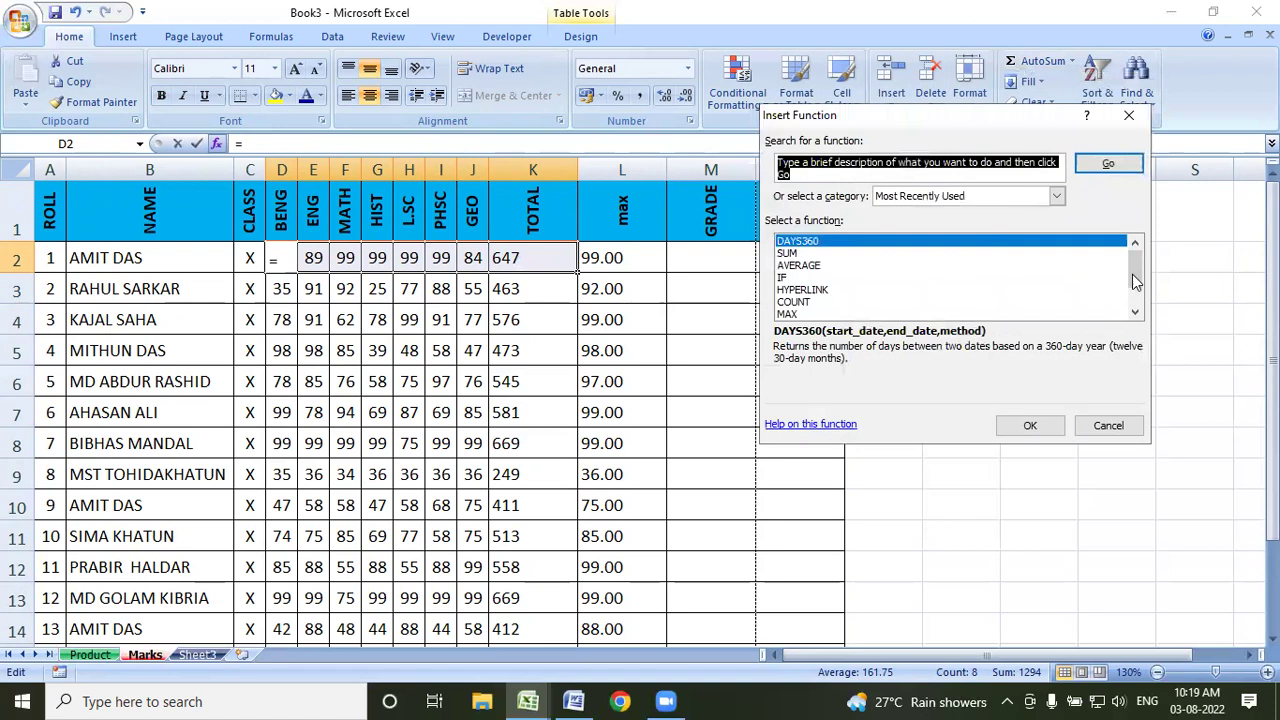
{"action": "mouse_move", "coordinate": [1137, 272]}
{"action": "left_mouse_down"}
{"action": "mouse_move", "coordinate": [1113, 335]}
{"action": "mouse_move", "coordinate": [1122, 160]}
{"action": "left_mouse_up"}
{"action": "left_click", "coordinate": [1129, 120]}
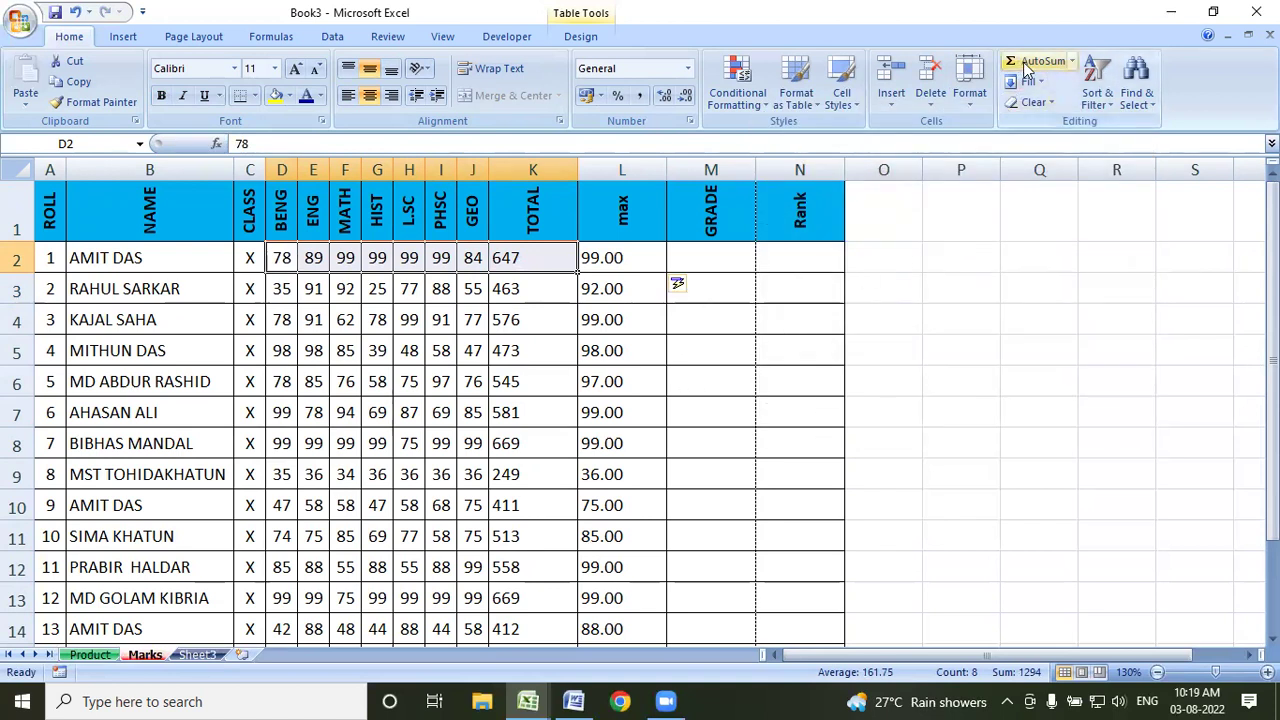
{"action": "left_click", "coordinate": [573, 701]}
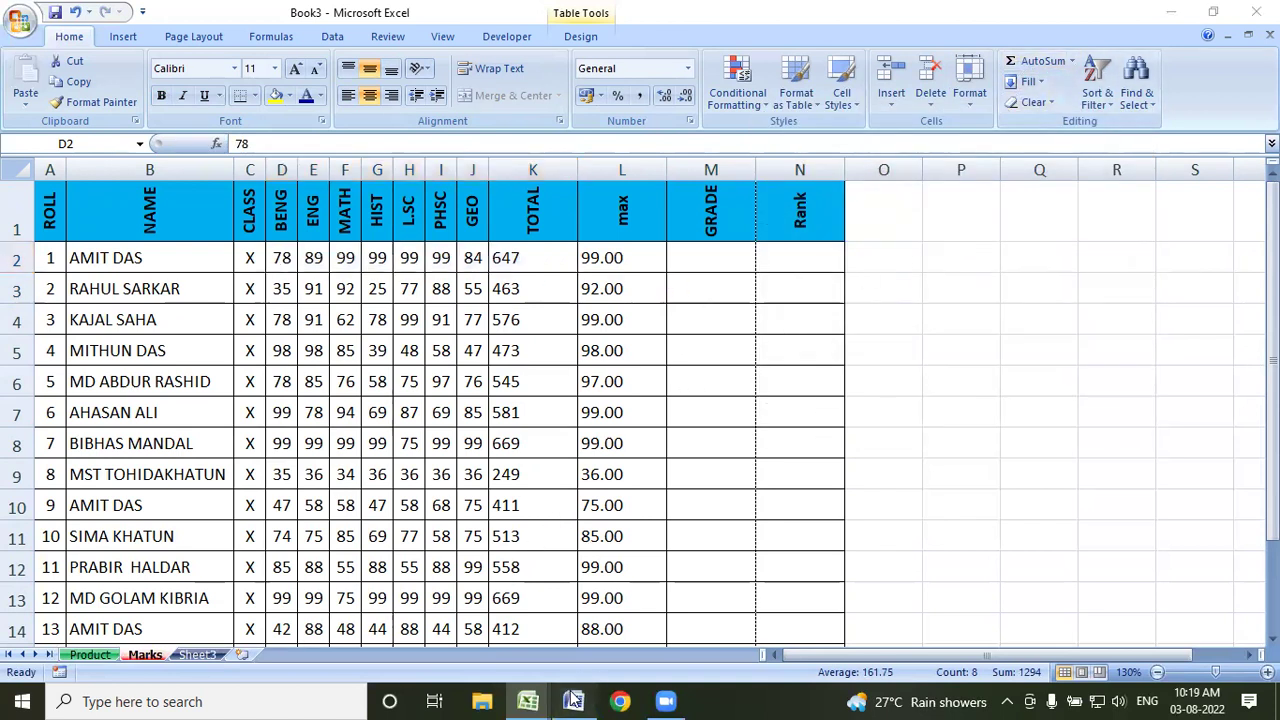
Scroll up to the AutoSum notes on Max, Min and Average, then head back to Excel
{"action": "scroll", "coordinate": [449, 443], "scroll_direction": "up", "scroll_amount": 2}
{"action": "scroll", "coordinate": [466, 257], "scroll_direction": "up", "scroll_amount": 5}
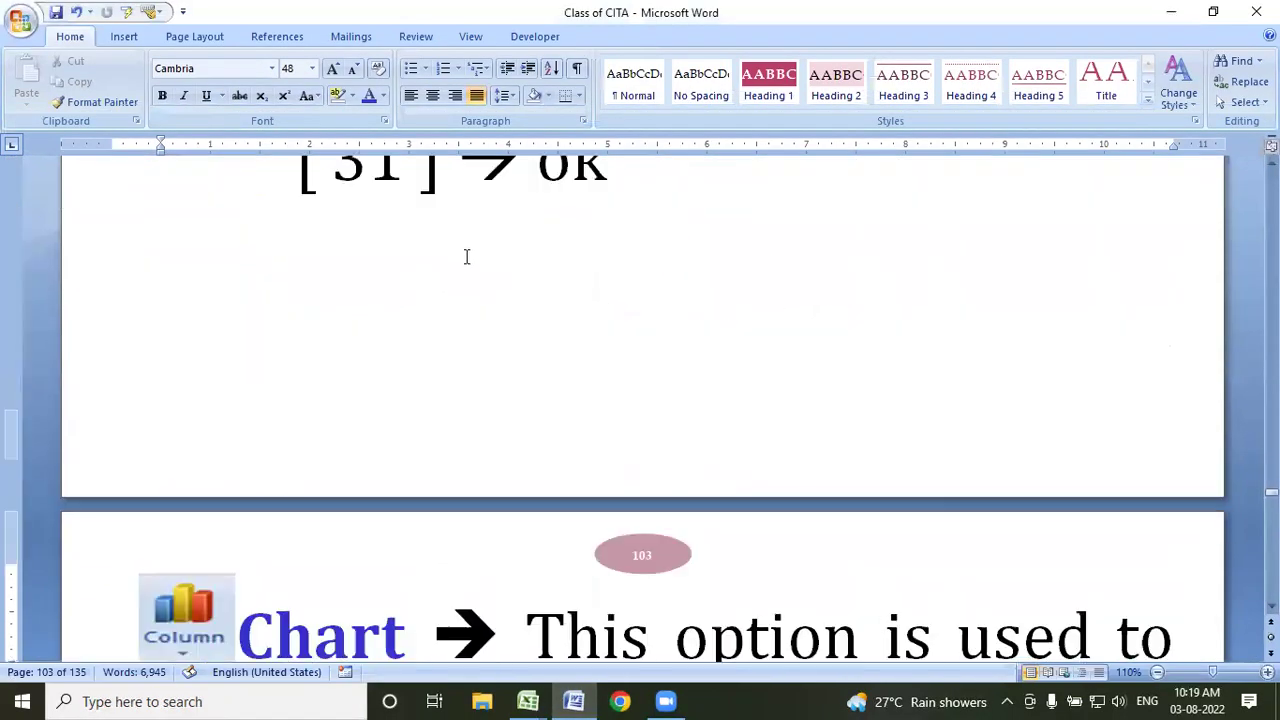
{"action": "scroll", "coordinate": [466, 253], "scroll_direction": "up", "scroll_amount": 5}
{"action": "scroll", "coordinate": [466, 253], "scroll_direction": "up", "scroll_amount": 5}
{"action": "scroll", "coordinate": [457, 251], "scroll_direction": "up", "scroll_amount": 3}
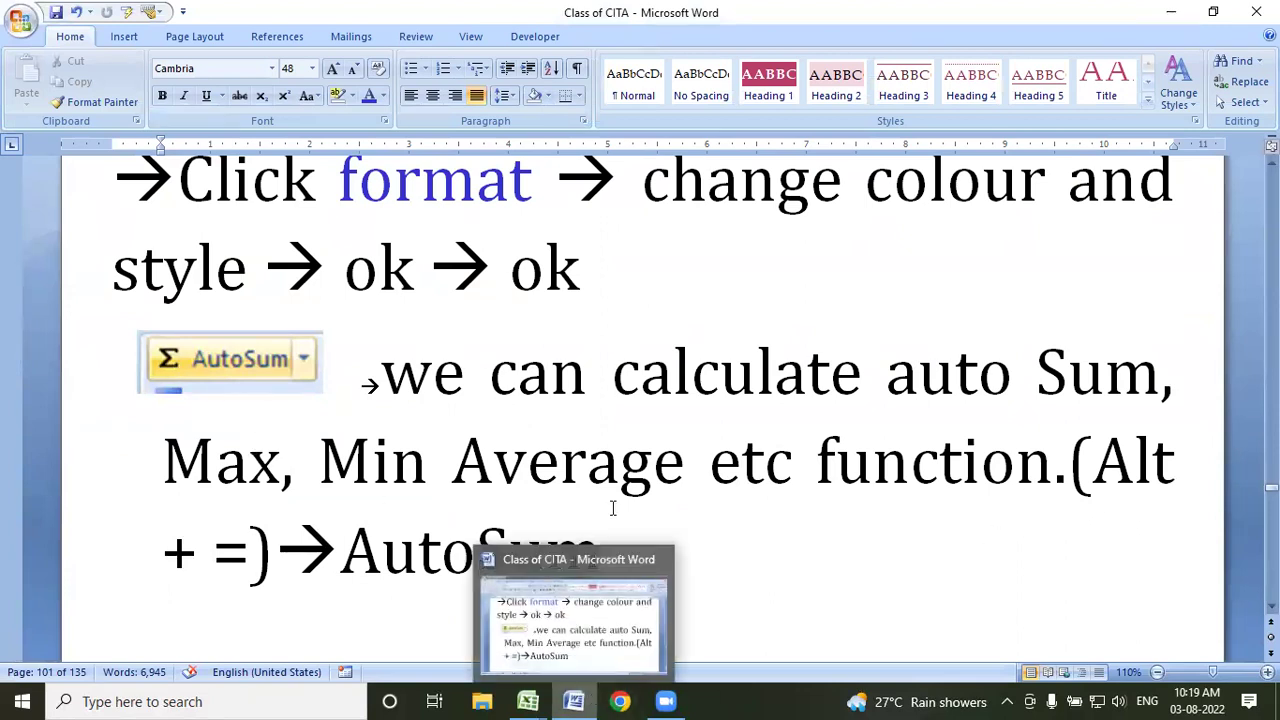
{"action": "left_click", "coordinate": [1068, 372]}
{"action": "left_click", "coordinate": [168, 470]}
{"action": "left_click", "coordinate": [318, 466]}
{"action": "left_click", "coordinate": [588, 466]}
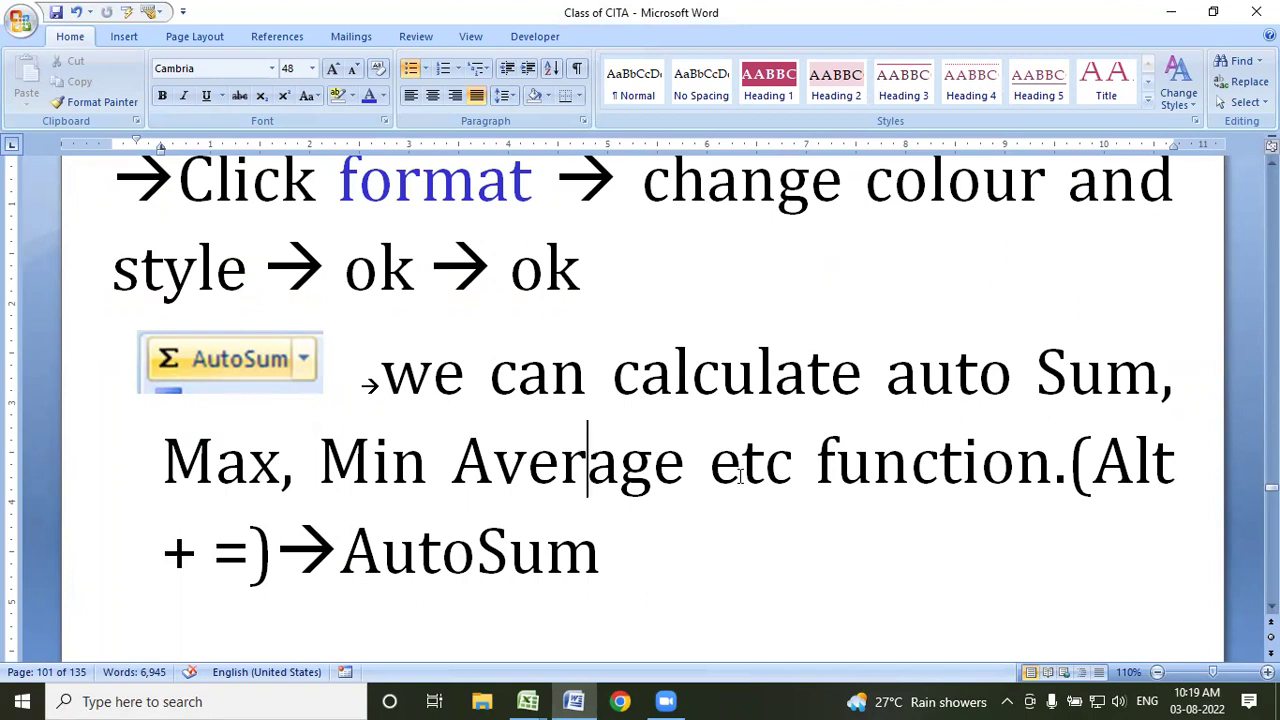
{"action": "left_click", "coordinate": [528, 700]}
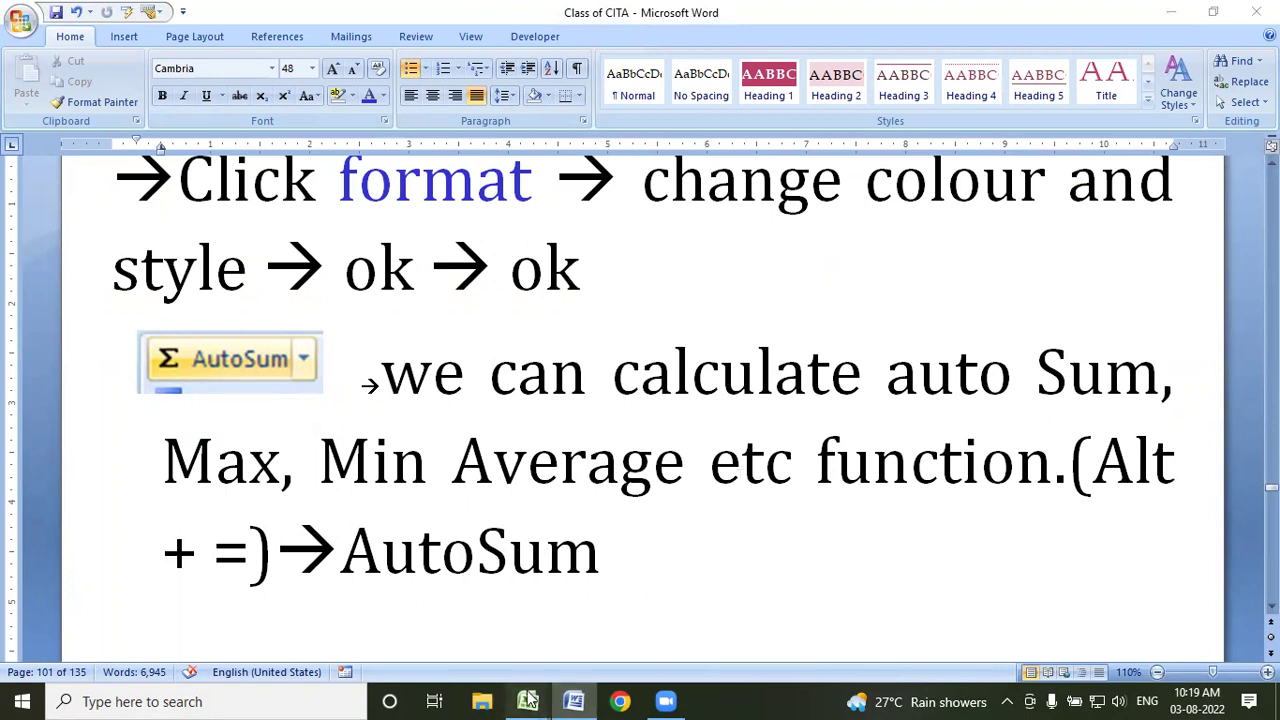
Back in Book3, rename the GRADE header in M1 to Average
{"action": "mouse_move", "coordinate": [528, 701]}
{"action": "left_click", "coordinate": [585, 615]}
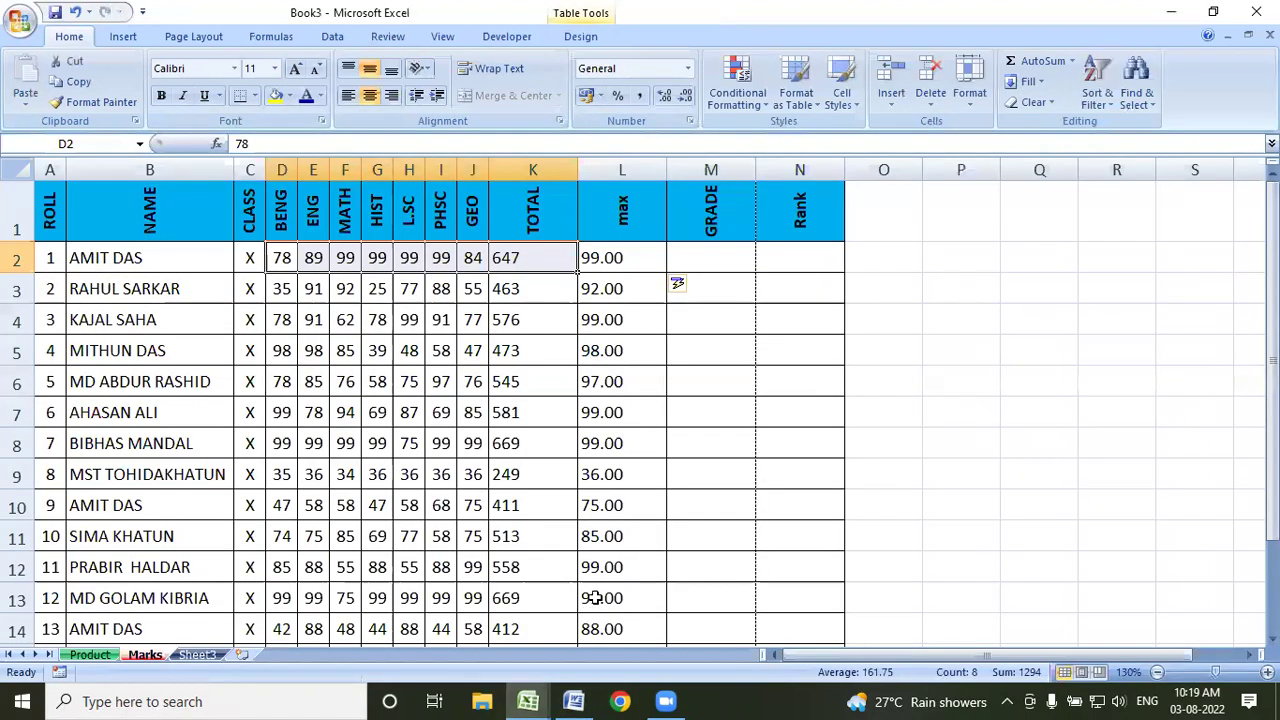
{"action": "left_click", "coordinate": [711, 218]}
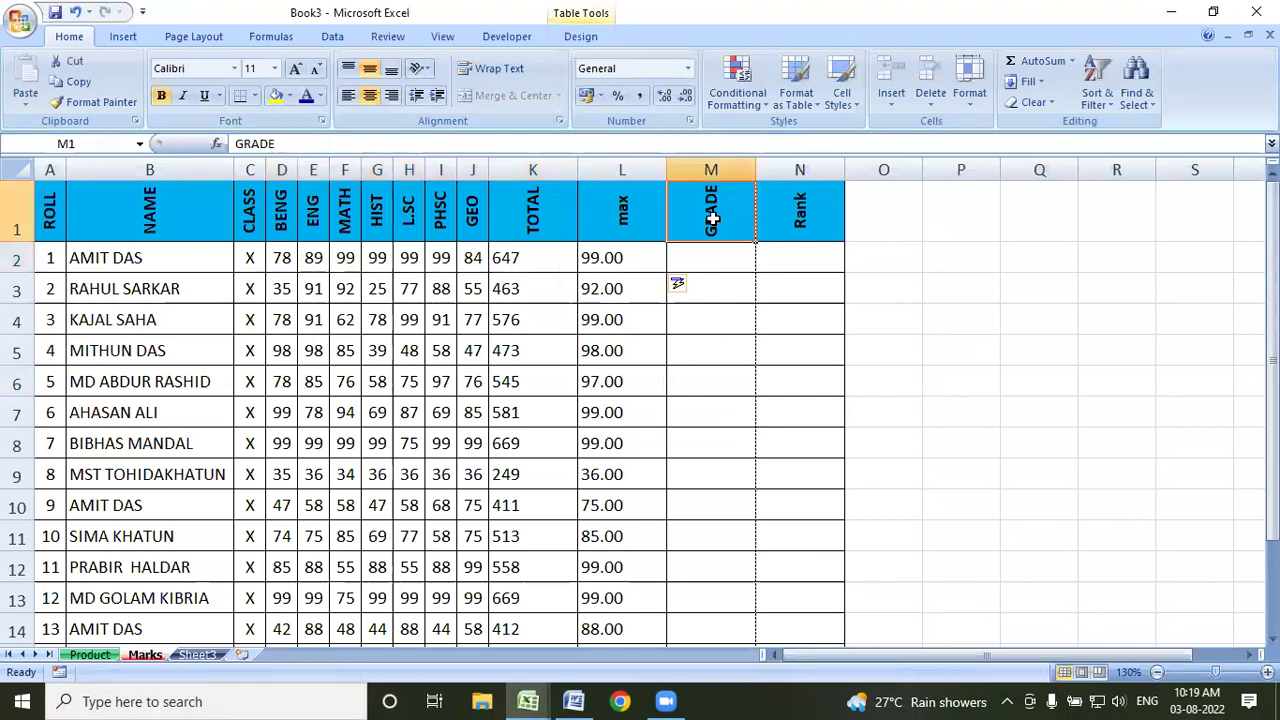
{"action": "type", "text": "Average"}
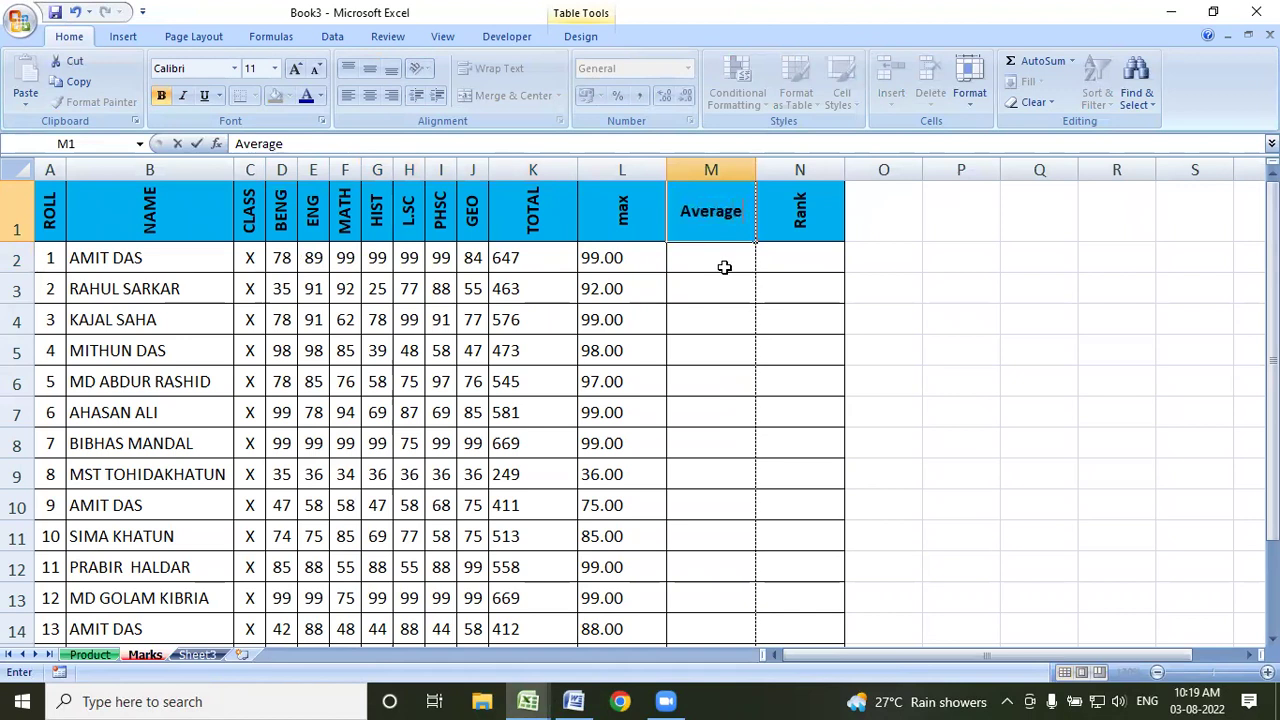
{"action": "left_click", "coordinate": [725, 266]}
Fill column M with each student's average via AutoSum Average, 92.42857 for the first row
{"action": "left_click_drag", "start_coordinate": [290, 267], "coordinate": [472, 267]}
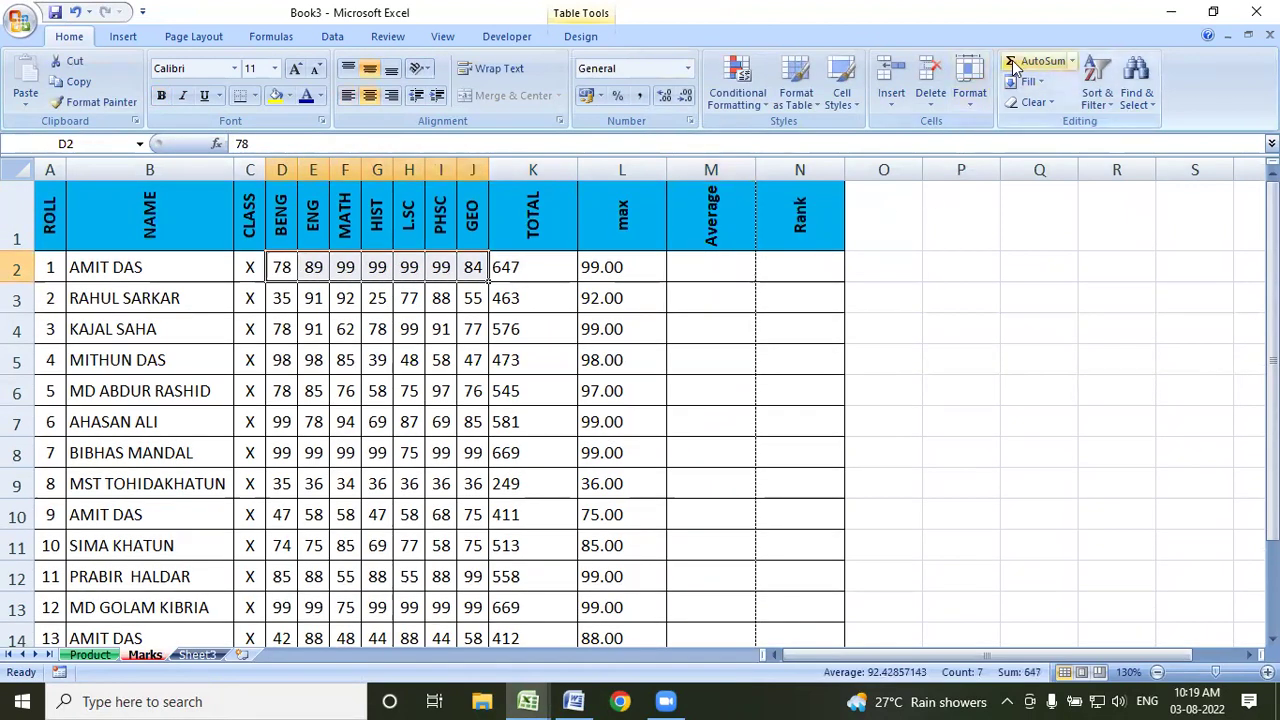
{"action": "left_click", "coordinate": [1071, 62]}
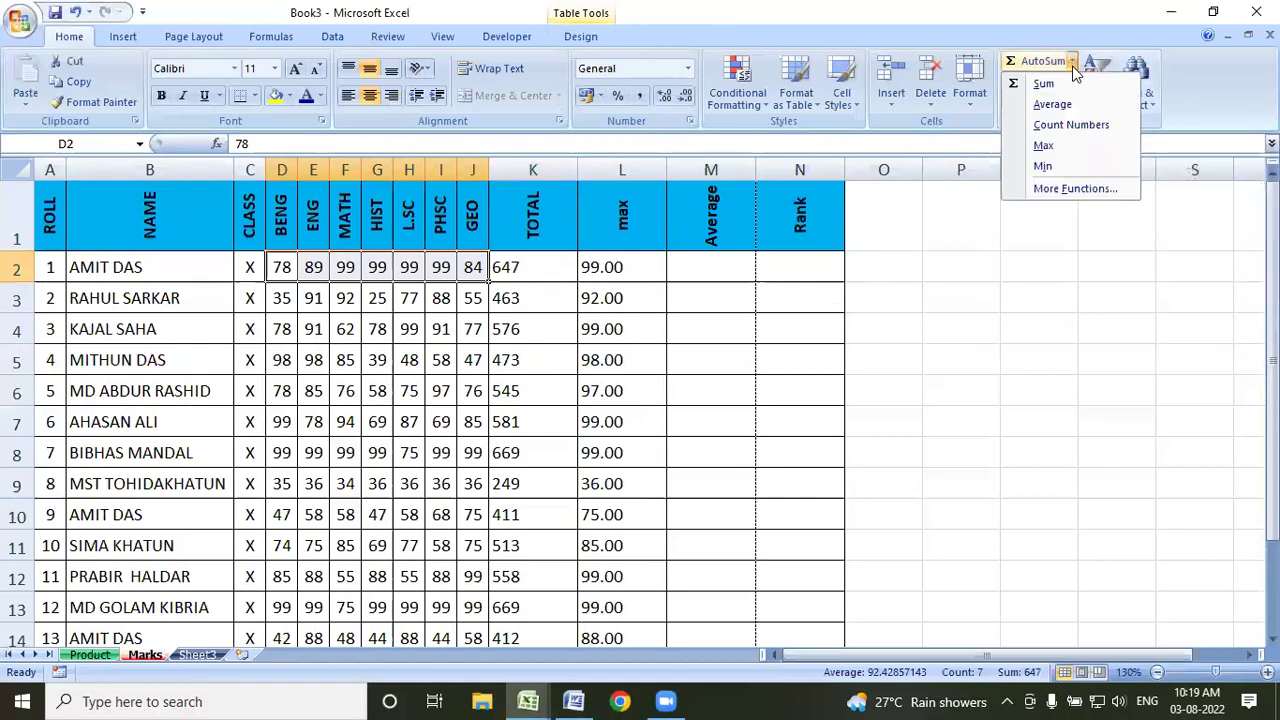
{"action": "left_click", "coordinate": [1055, 104]}
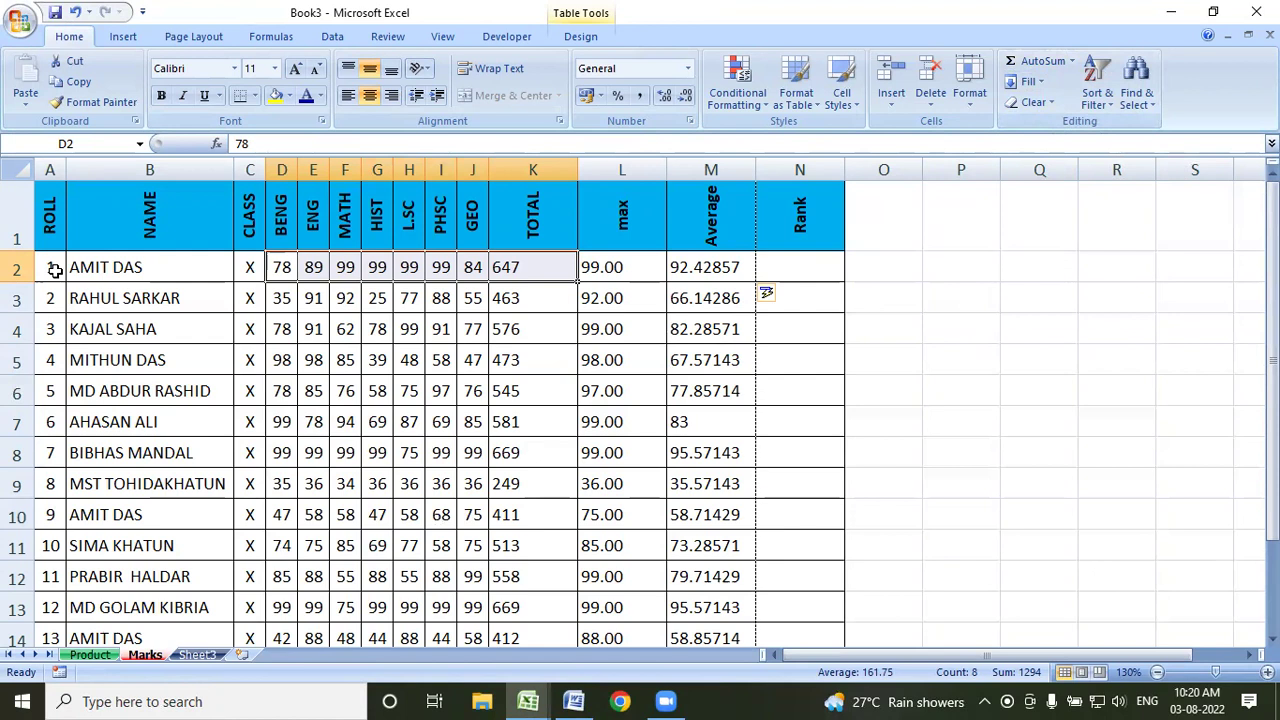
{"action": "left_click", "coordinate": [205, 655]}
Enter 1 in A1 and copy it down to A10
{"action": "scroll", "coordinate": [360, 466], "scroll_direction": "up", "scroll_amount": 1, "text": "ctrl"}
{"action": "scroll", "coordinate": [349, 440], "scroll_direction": "up", "scroll_amount": 3, "text": "ctrl"}
{"action": "scroll", "coordinate": [306, 421], "scroll_direction": "up", "scroll_amount": 3, "text": "ctrl"}
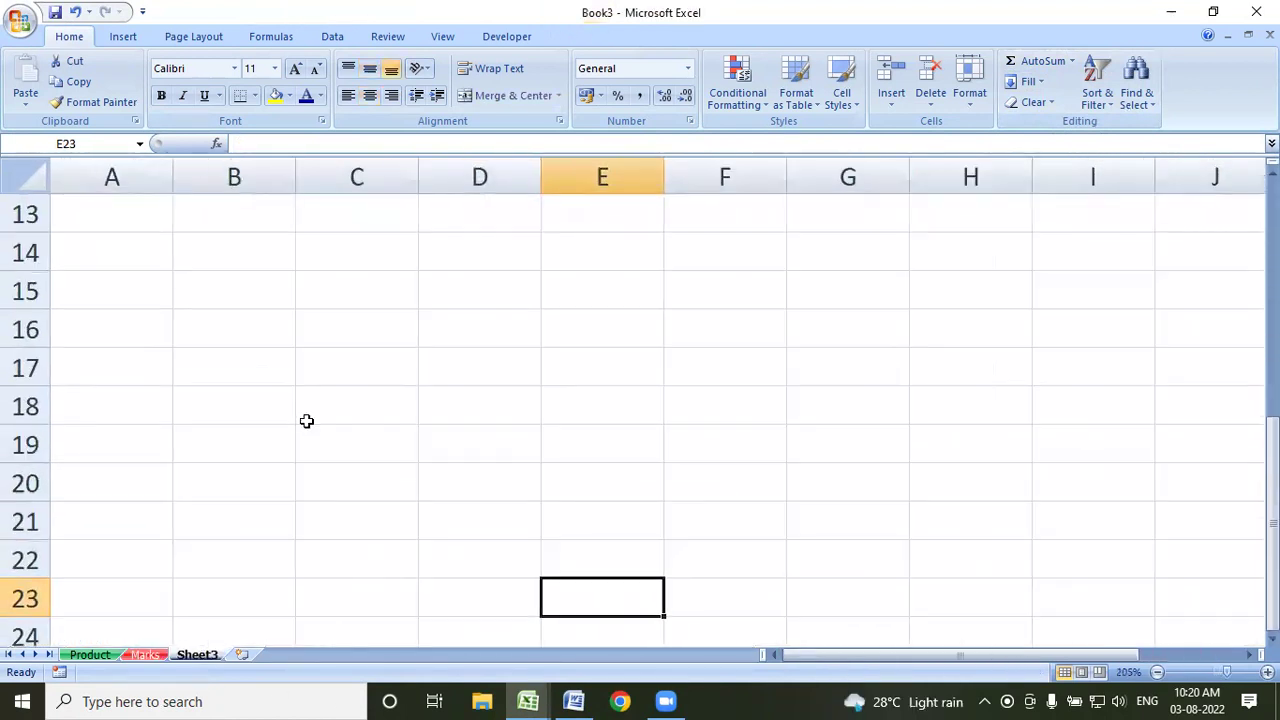
{"action": "scroll", "coordinate": [306, 421], "scroll_direction": "up", "scroll_amount": 1, "text": "ctrl"}
{"action": "scroll", "coordinate": [294, 391], "scroll_direction": "up", "scroll_amount": 2}
{"action": "scroll", "coordinate": [294, 385], "scroll_direction": "up", "scroll_amount": 3}
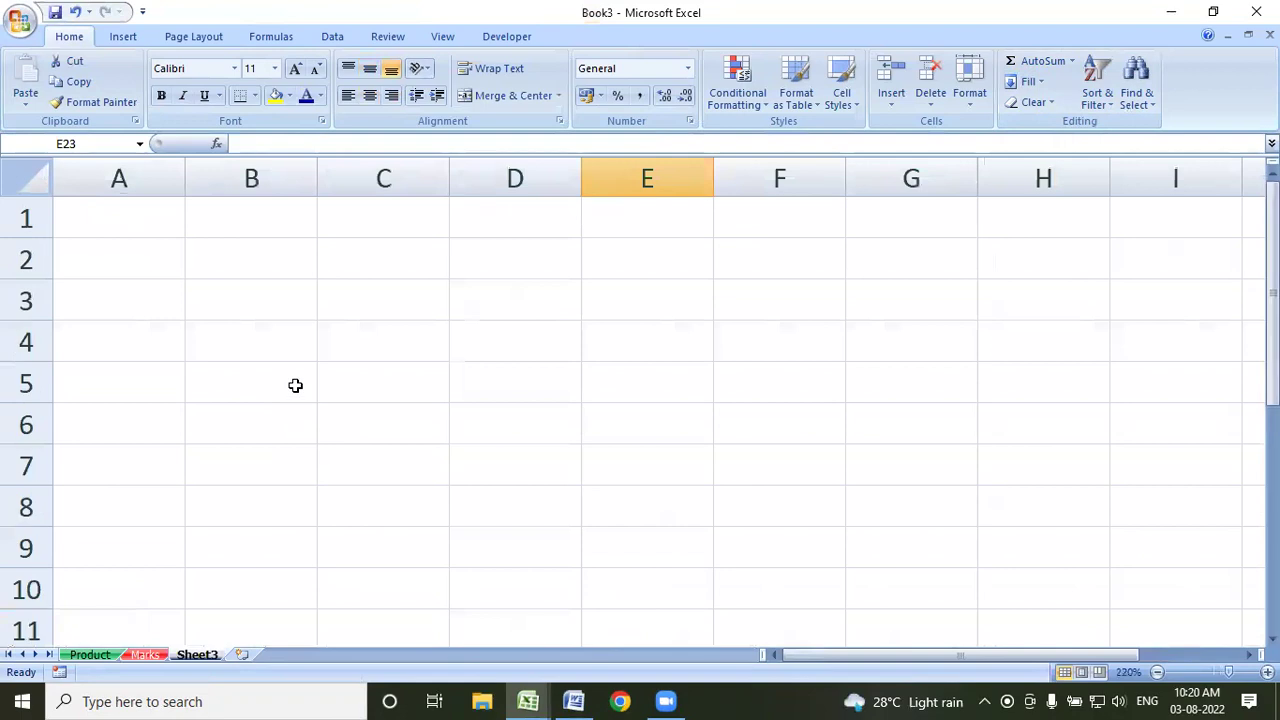
{"action": "left_click", "coordinate": [178, 232]}
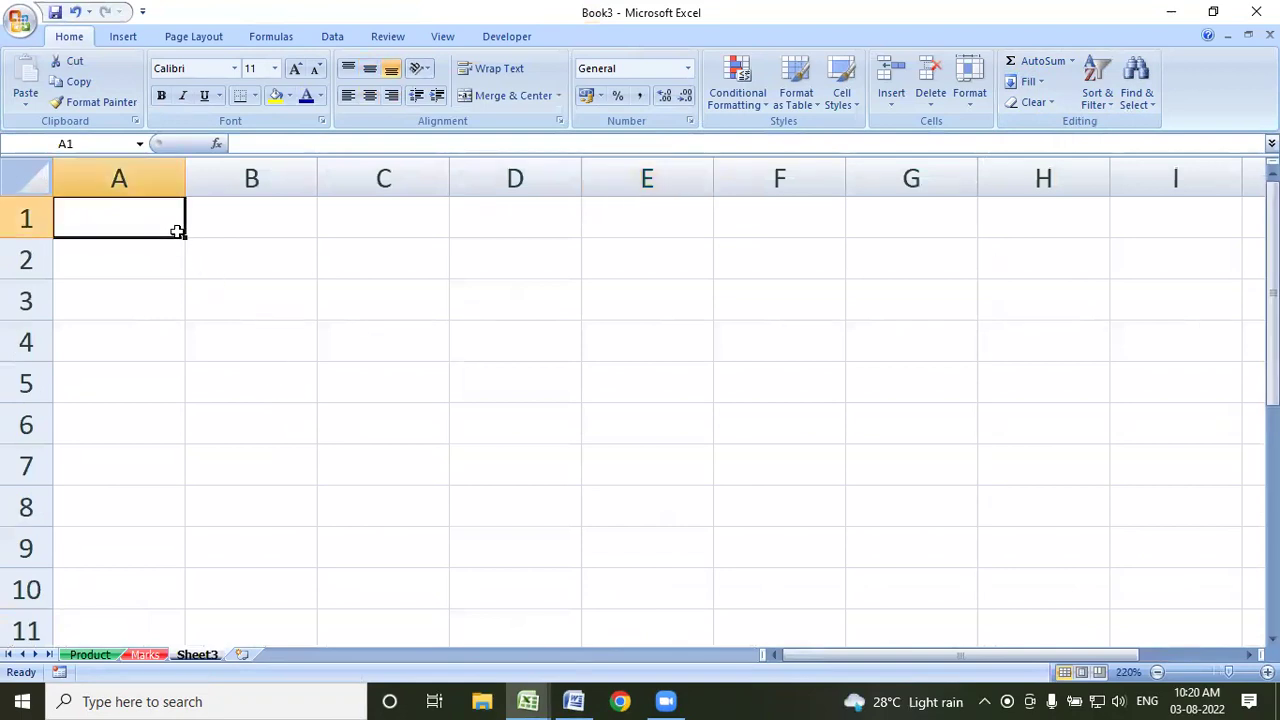
{"action": "type", "text": "1"}
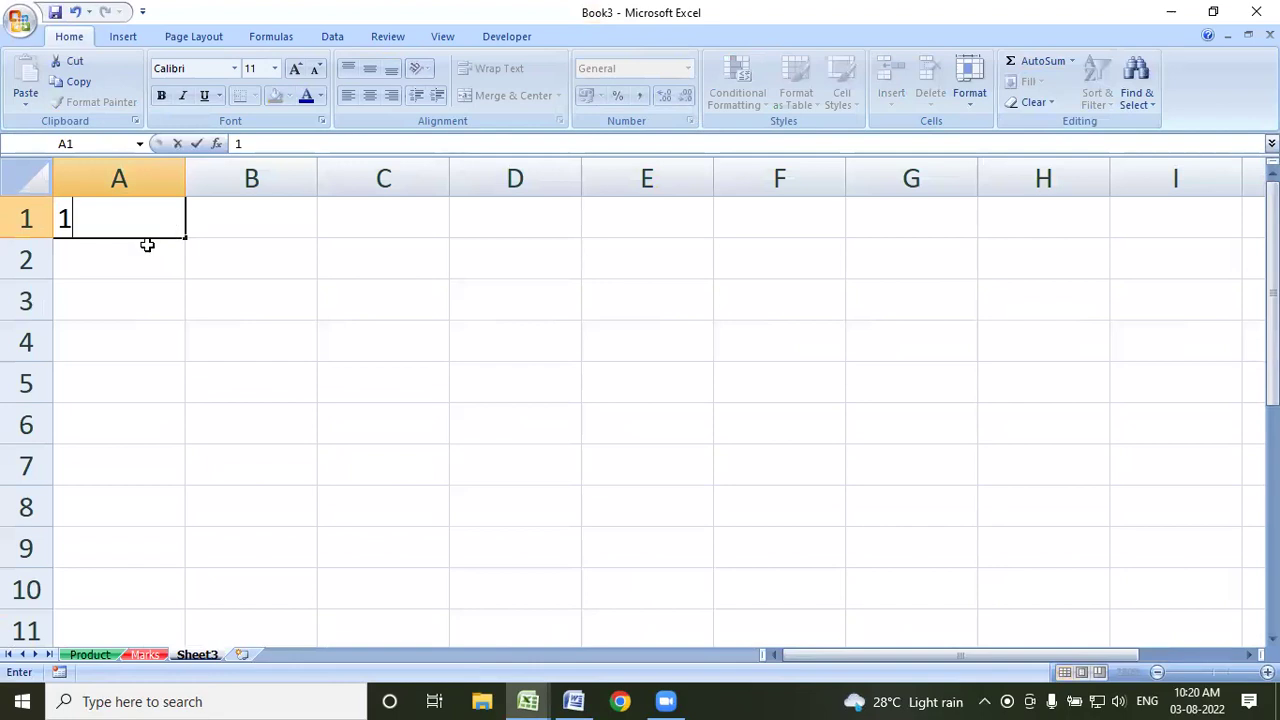
{"action": "key", "text": "Return"}
{"action": "left_click", "coordinate": [143, 228]}
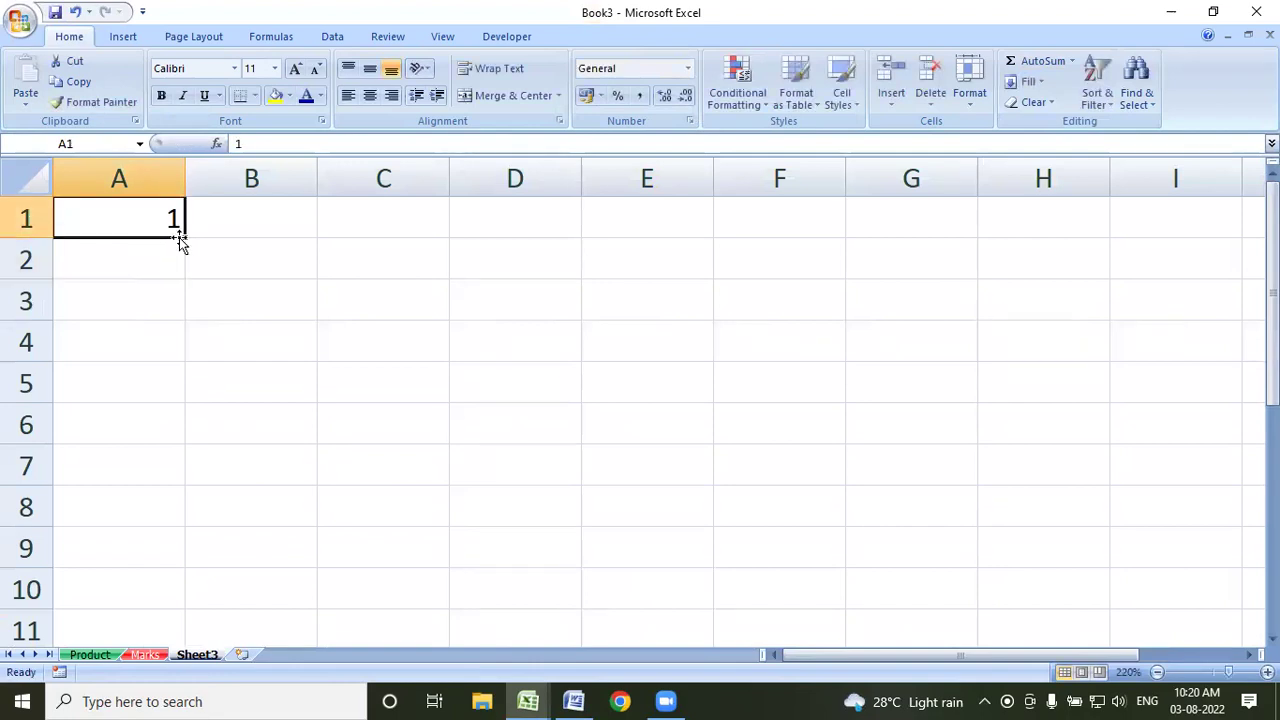
{"action": "left_click_drag", "start_coordinate": [182, 237], "coordinate": [160, 597]}
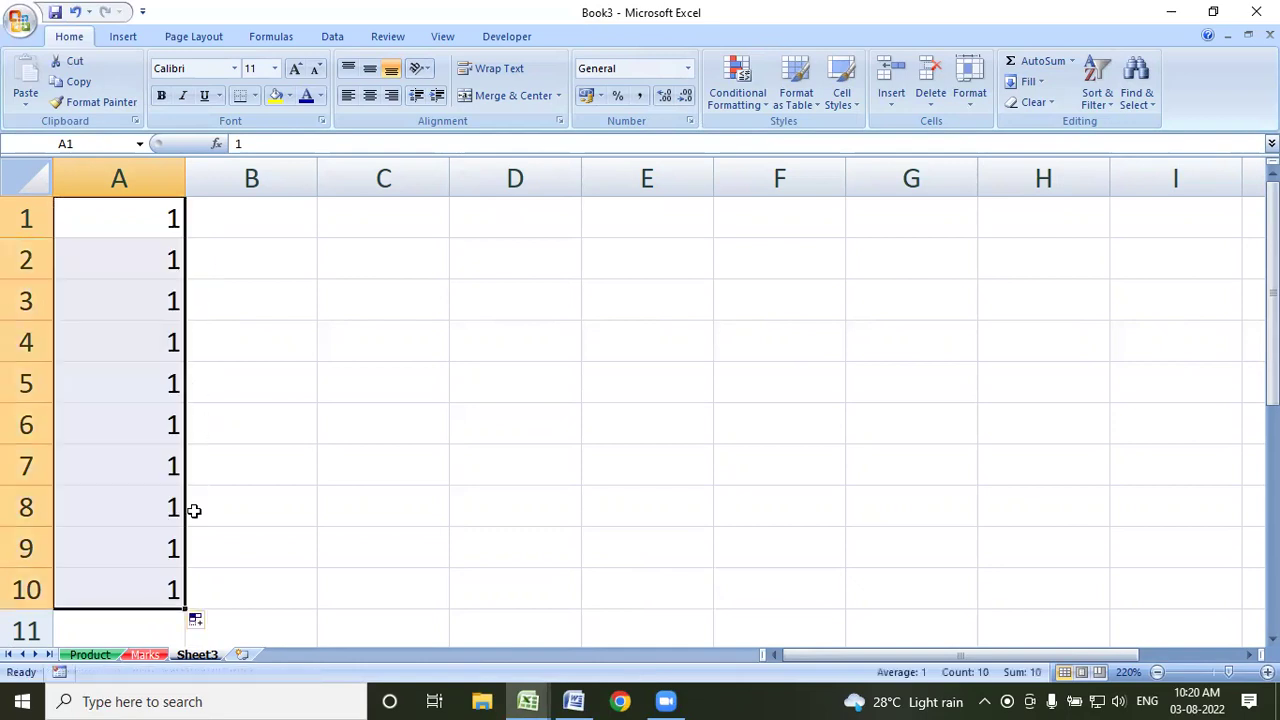
Enter 1 and 2 in B1:B2 and extend the series to 10 in B10
{"action": "left_click", "coordinate": [256, 226]}
{"action": "type", "text": "1"}
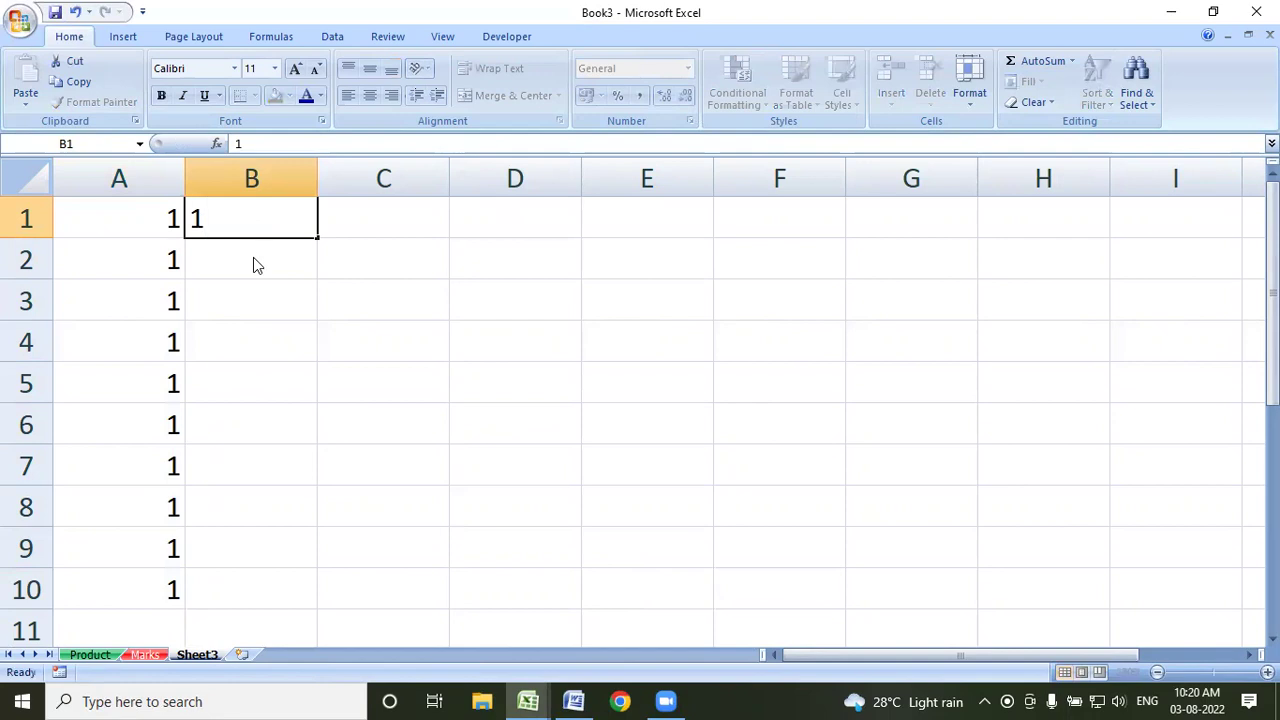
{"action": "left_click", "coordinate": [252, 258]}
{"action": "type", "text": "2"}
{"action": "left_click_drag", "start_coordinate": [257, 219], "coordinate": [313, 451]}
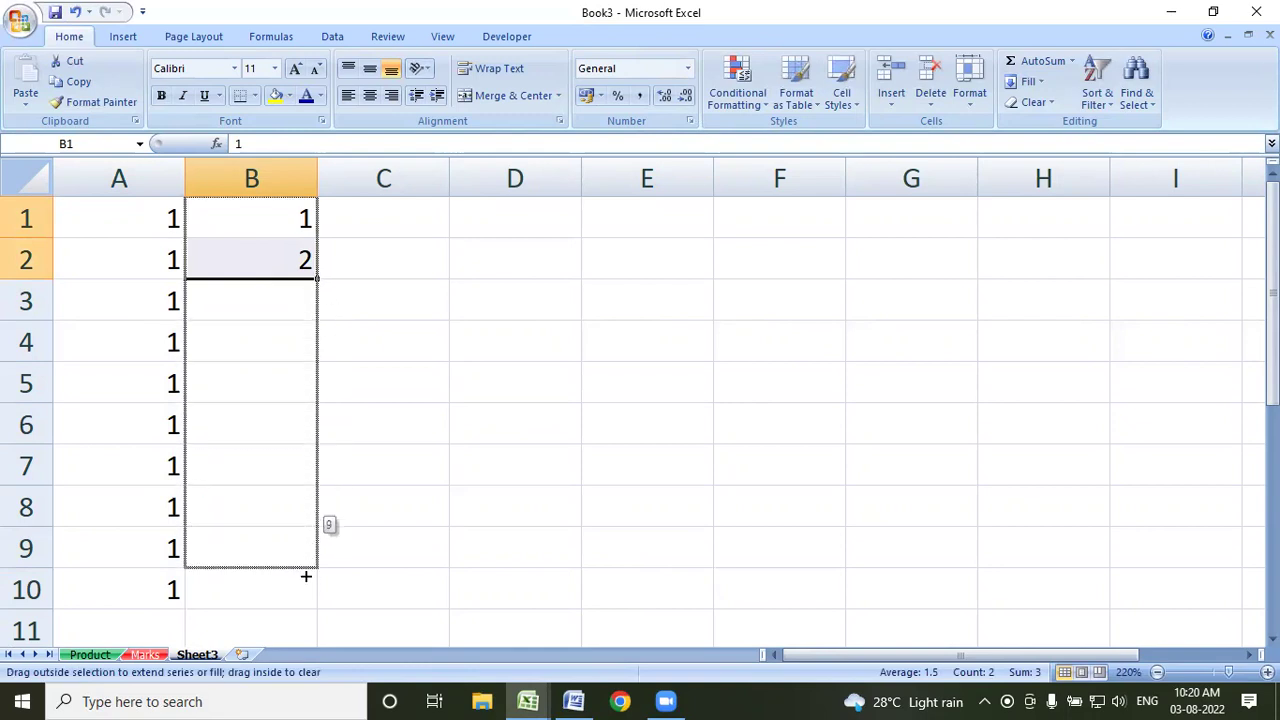
{"action": "left_click_drag", "start_coordinate": [313, 451], "coordinate": [310, 606]}
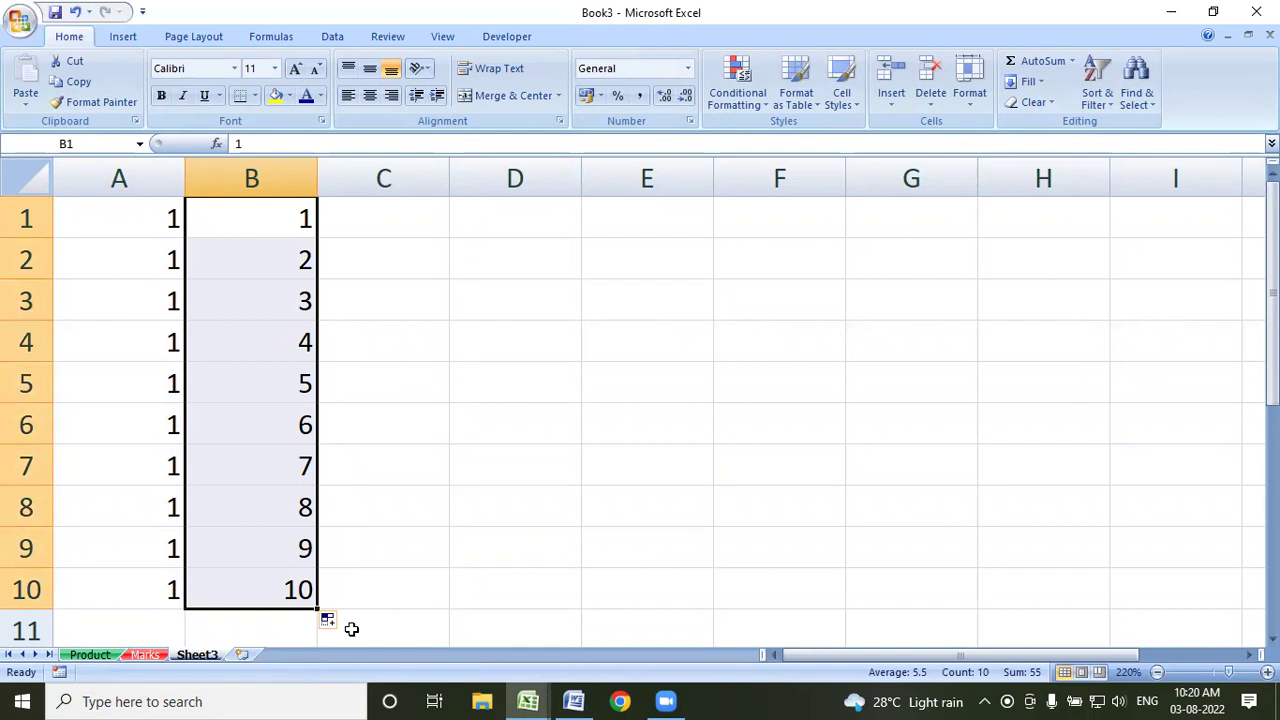
Fill C1:C10 with the step-4 series 1, 5, 9 up to 37
{"action": "left_click", "coordinate": [370, 222]}
{"action": "type", "text": "1"}
{"action": "key", "text": "Return"}
{"action": "type", "text": "5"}
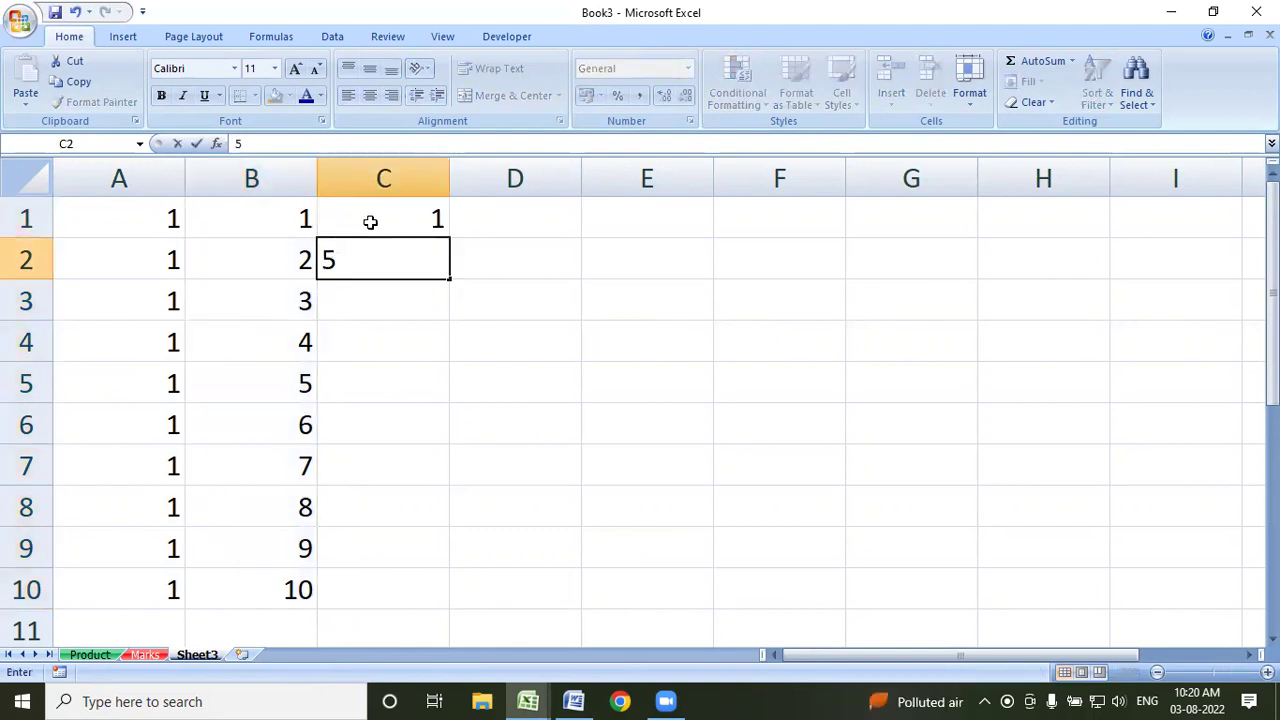
{"action": "left_click_drag", "start_coordinate": [370, 222], "coordinate": [371, 263]}
{"action": "mouse_move", "coordinate": [448, 282]}
{"action": "left_mouse_down"}
{"action": "mouse_move", "coordinate": [437, 440]}
{"action": "mouse_move", "coordinate": [403, 592]}
{"action": "left_mouse_up"}
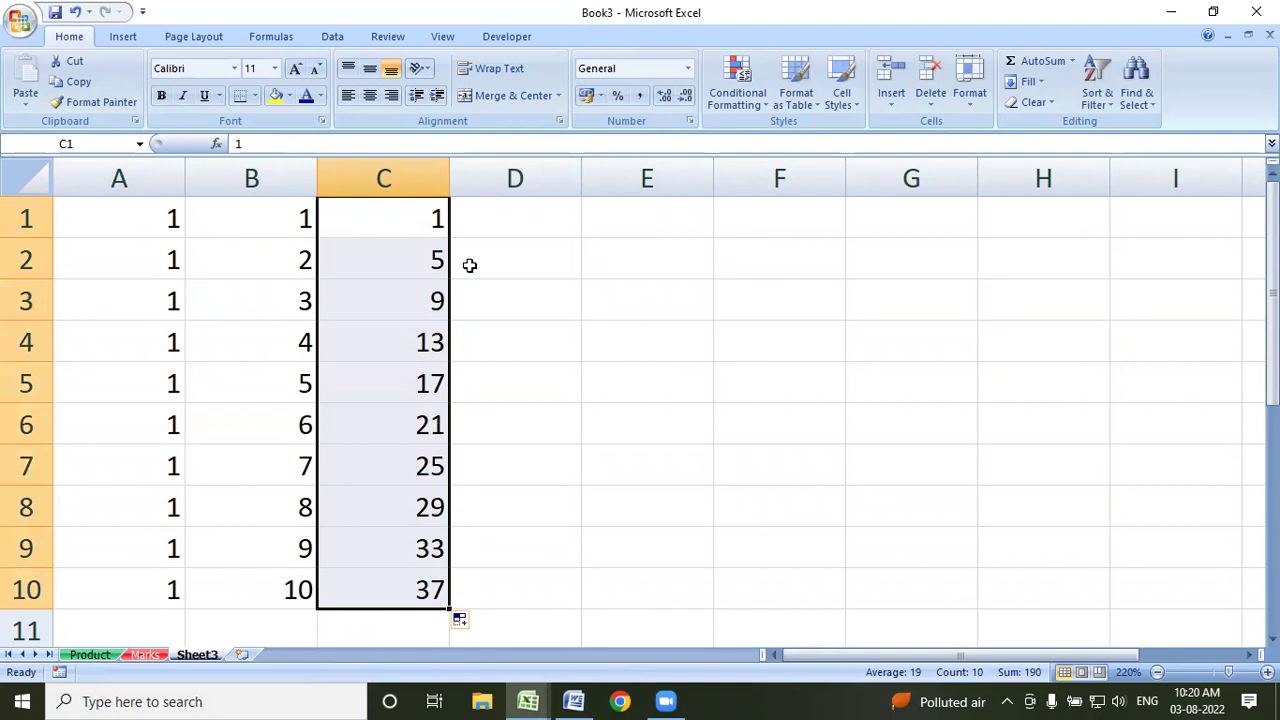
Fill D1:D10 with multiples of 5 from 5 to 50
{"action": "left_click", "coordinate": [511, 215]}
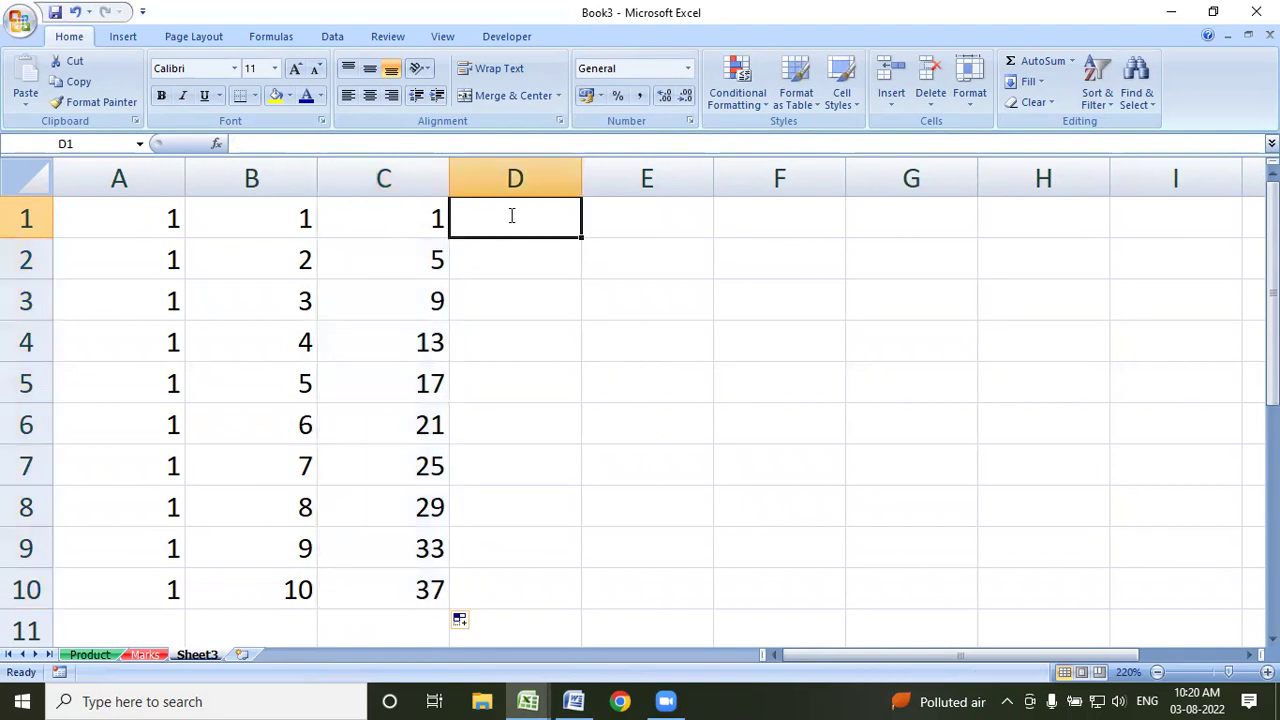
{"action": "type", "text": "5"}
{"action": "key", "text": "Return"}
{"action": "type", "text": "10"}
{"action": "mouse_move", "coordinate": [511, 215]}
{"action": "left_mouse_down"}
{"action": "mouse_move", "coordinate": [581, 525]}
{"action": "mouse_move", "coordinate": [578, 595]}
{"action": "left_mouse_up"}
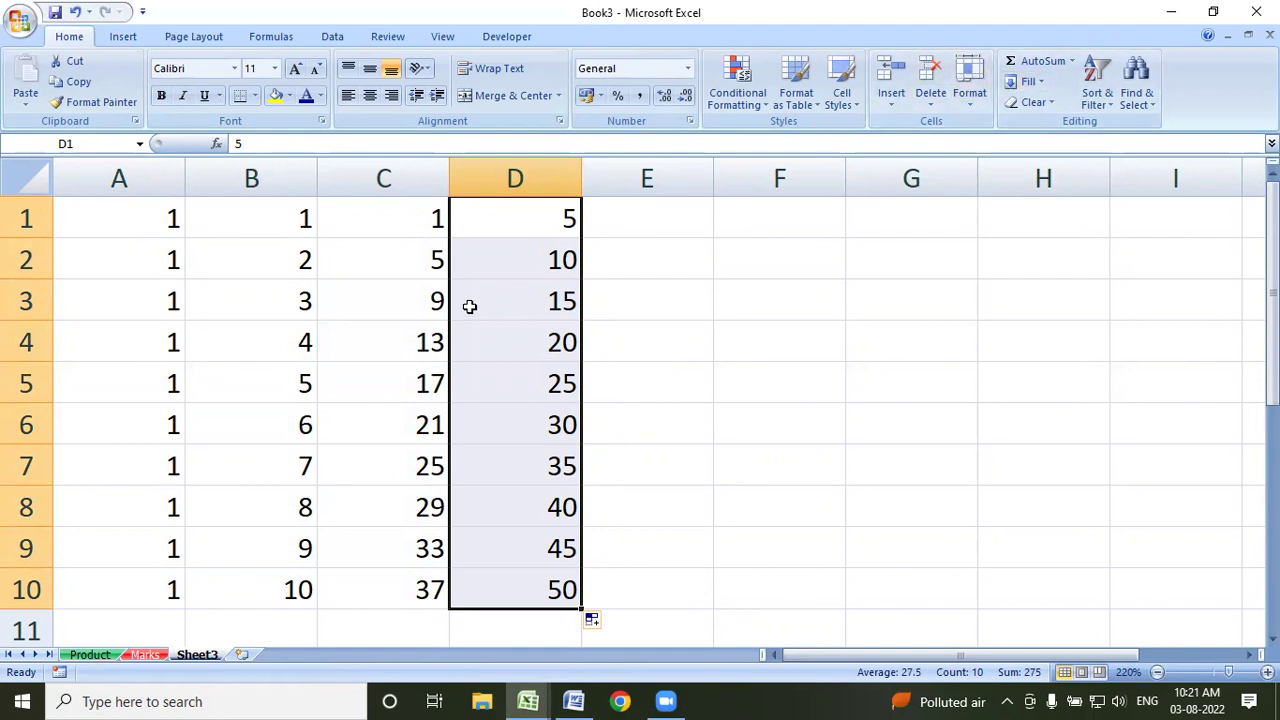
Number E1:I1 from 1 to 5 and select the whole A1:I10 grid
{"action": "left_click", "coordinate": [642, 217]}
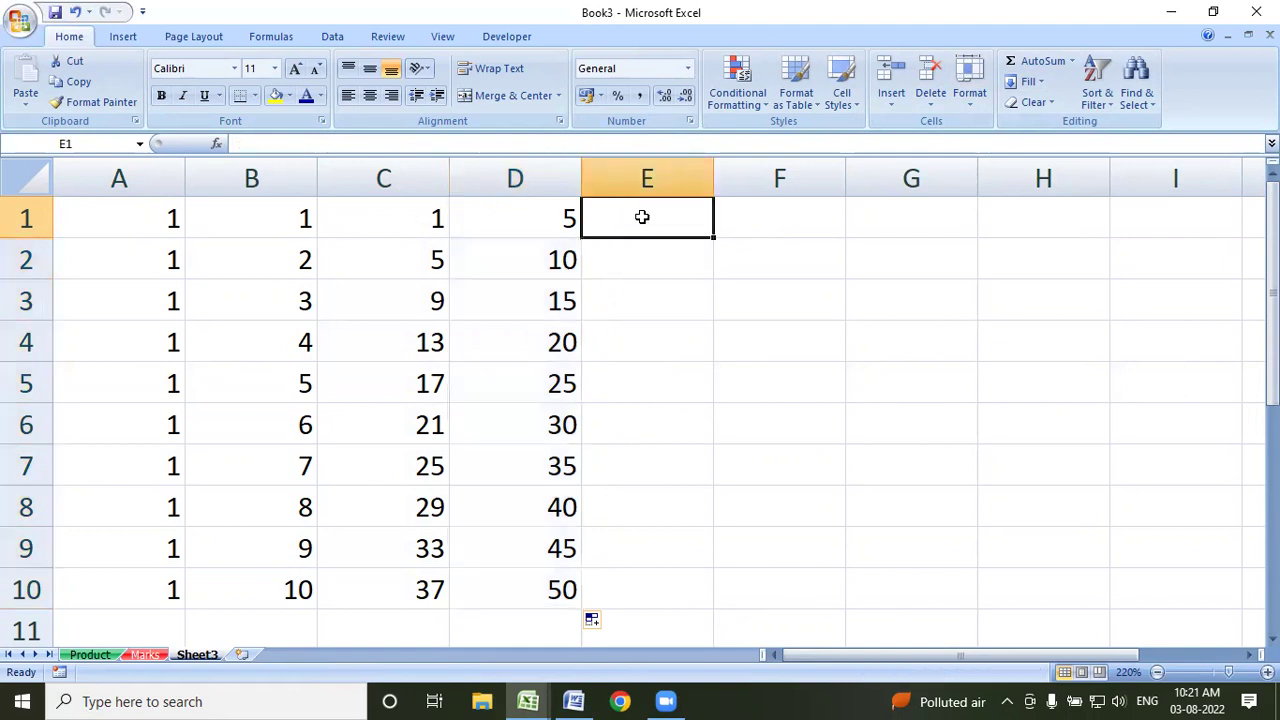
{"action": "type", "text": "1"}
{"action": "key", "text": "Tab"}
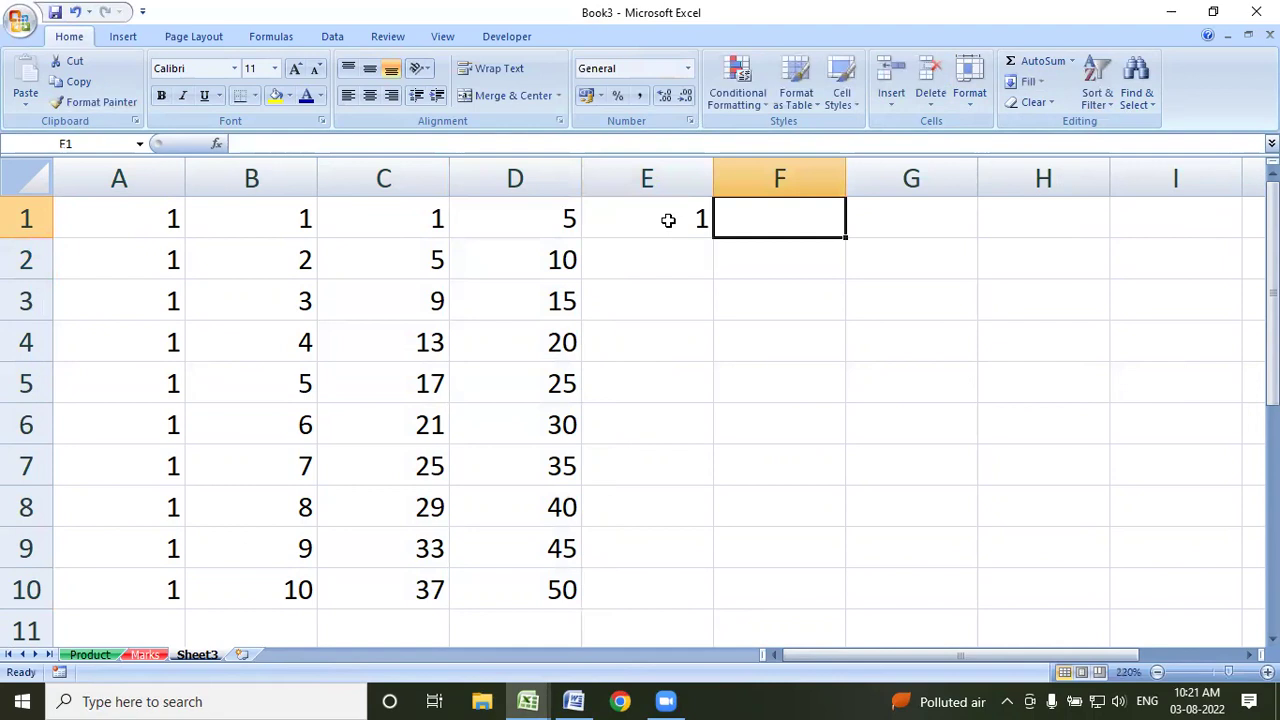
{"action": "type", "text": "2"}
{"action": "mouse_move", "coordinate": [637, 214]}
{"action": "left_mouse_down"}
{"action": "mouse_move", "coordinate": [806, 217]}
{"action": "mouse_move", "coordinate": [883, 240]}
{"action": "mouse_move", "coordinate": [1166, 260]}
{"action": "left_mouse_up"}
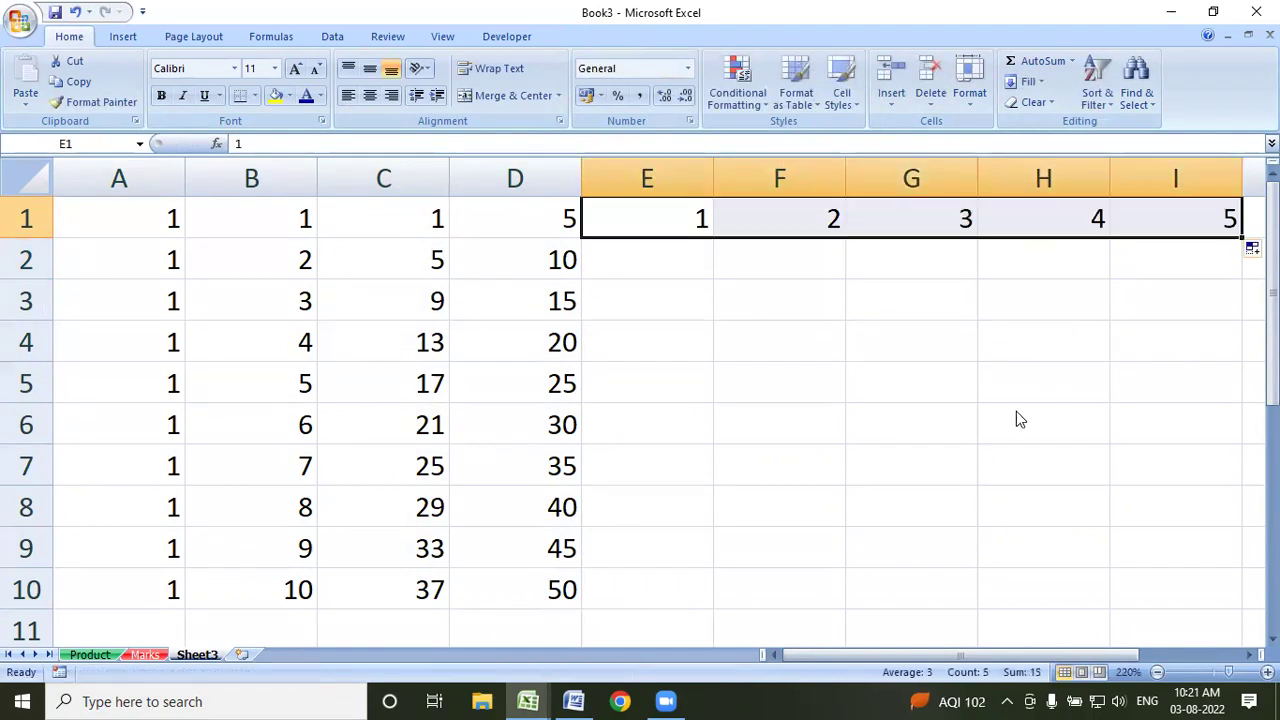
{"action": "left_click_drag", "start_coordinate": [149, 214], "coordinate": [1166, 595]}
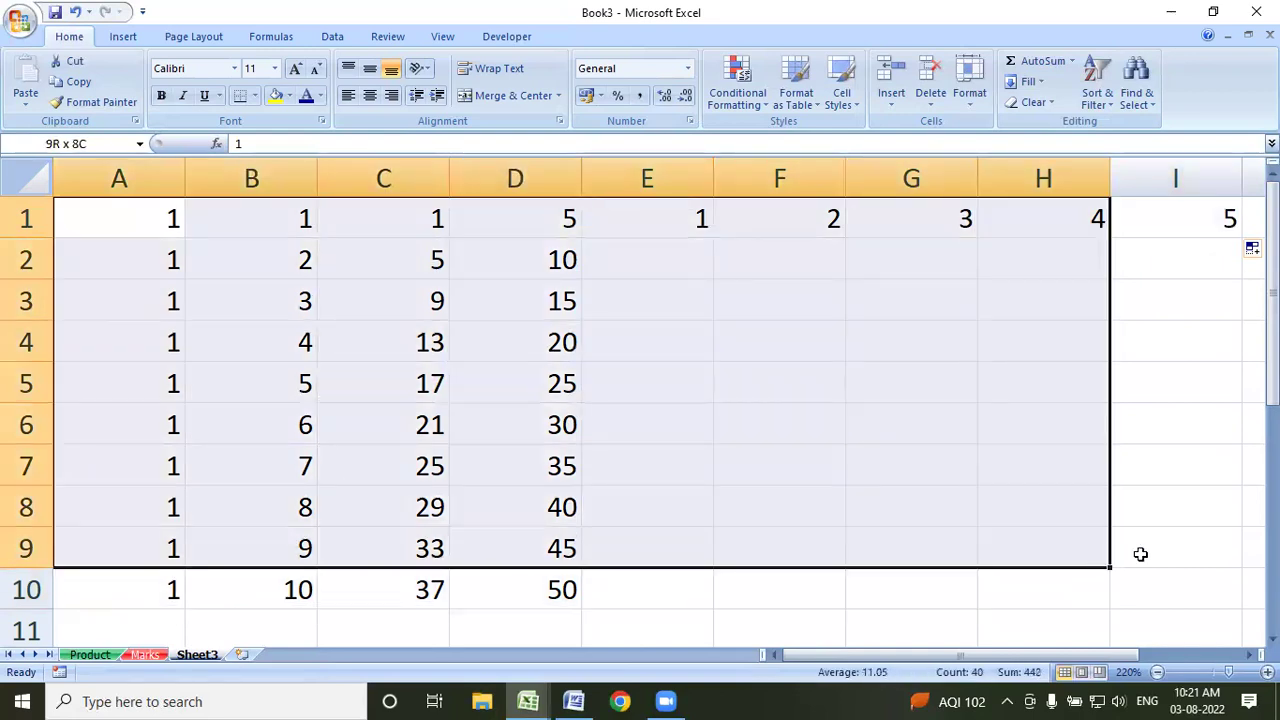
Clear the number grid, then enter 'baitul' in A1, copy it down and delete it again
{"action": "key", "text": "Delete"}
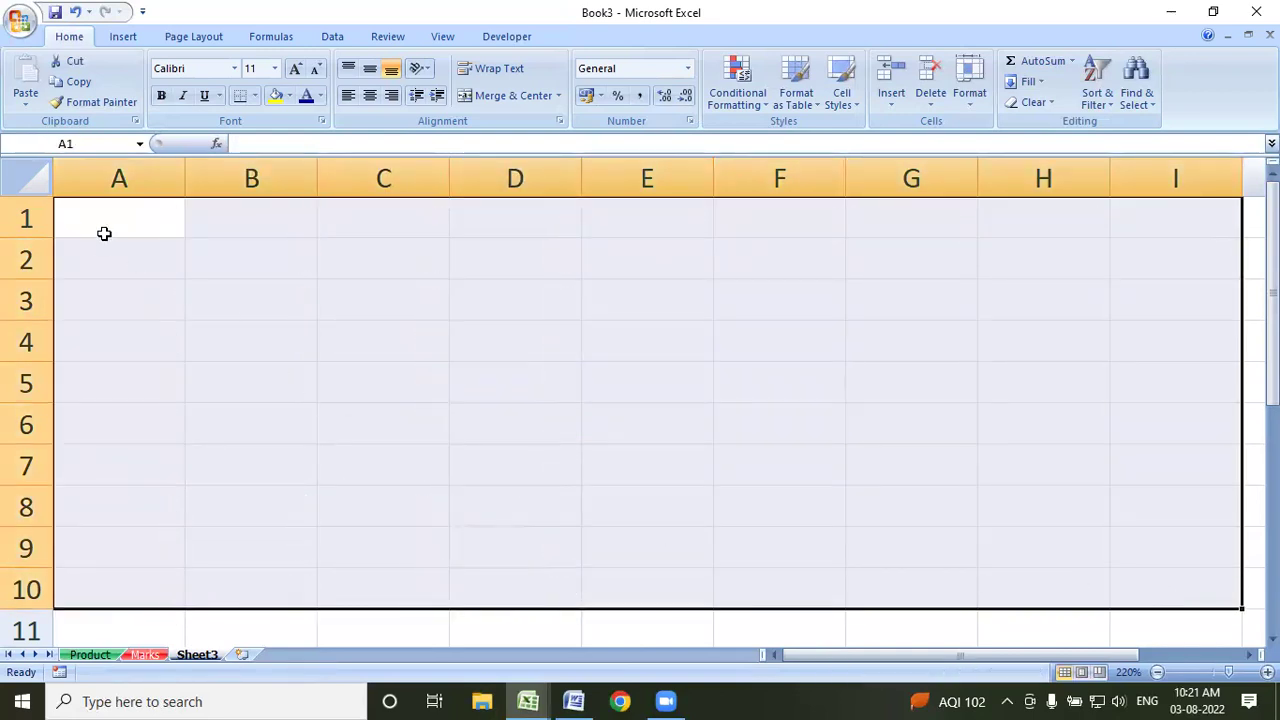
{"action": "left_click", "coordinate": [105, 231]}
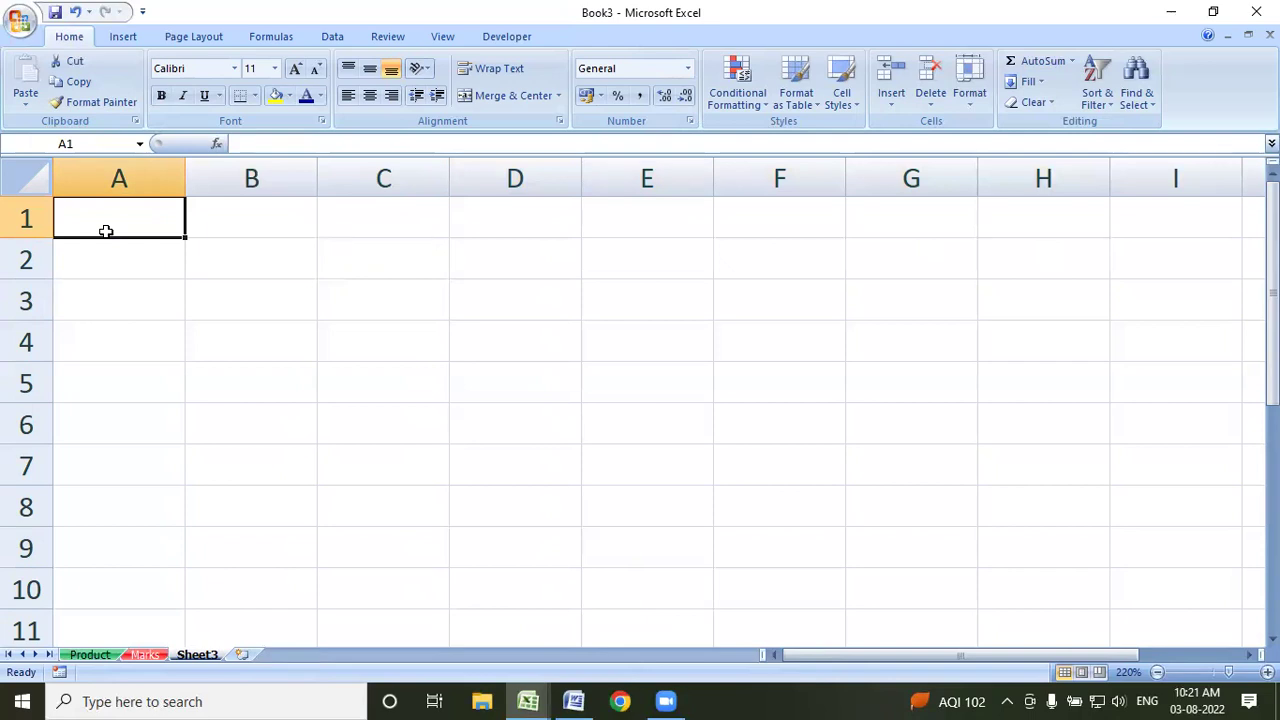
{"action": "type", "text": "s"}
{"action": "key", "text": "BackSpace"}
{"action": "type", "text": "baitul"}
{"action": "key", "text": "Return"}
{"action": "left_click", "coordinate": [155, 234]}
{"action": "left_click_drag", "start_coordinate": [185, 238], "coordinate": [151, 569]}
{"action": "key", "text": "Delete"}
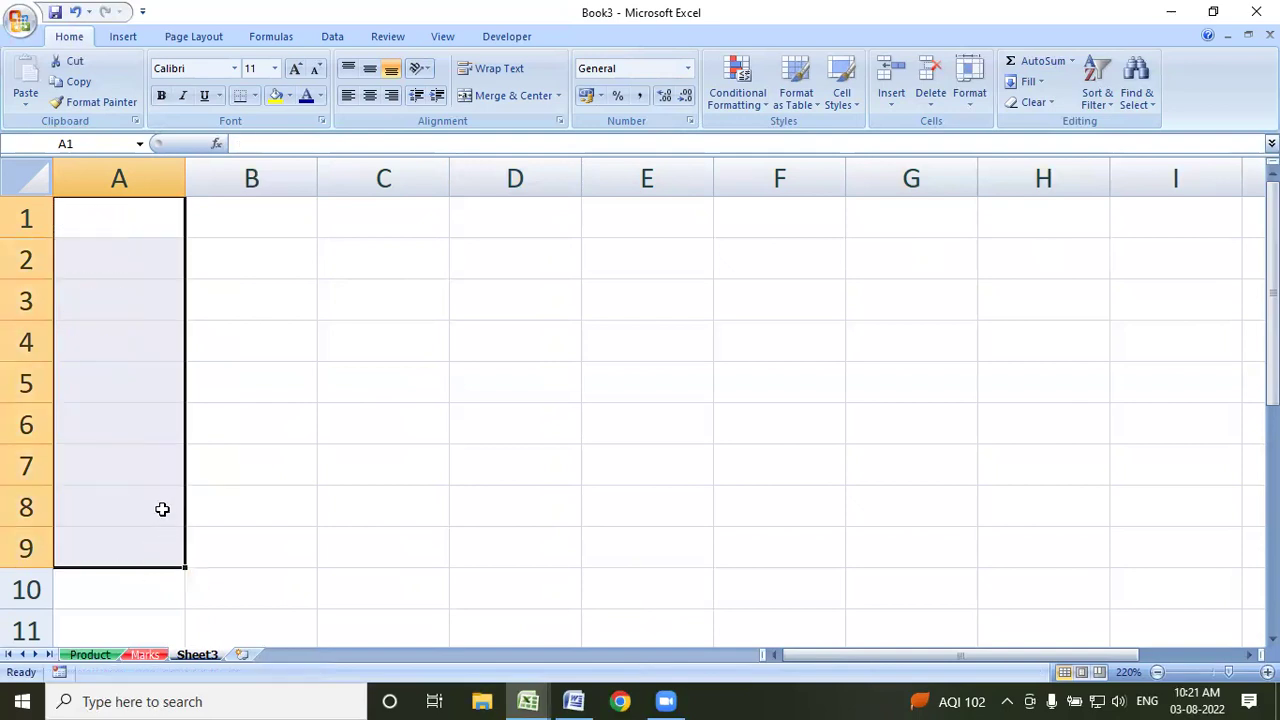
Fill A1:A7 with Sunday through Saturday and autofit column A
{"action": "left_click", "coordinate": [117, 213]}
{"action": "type", "text": "Sunday"}
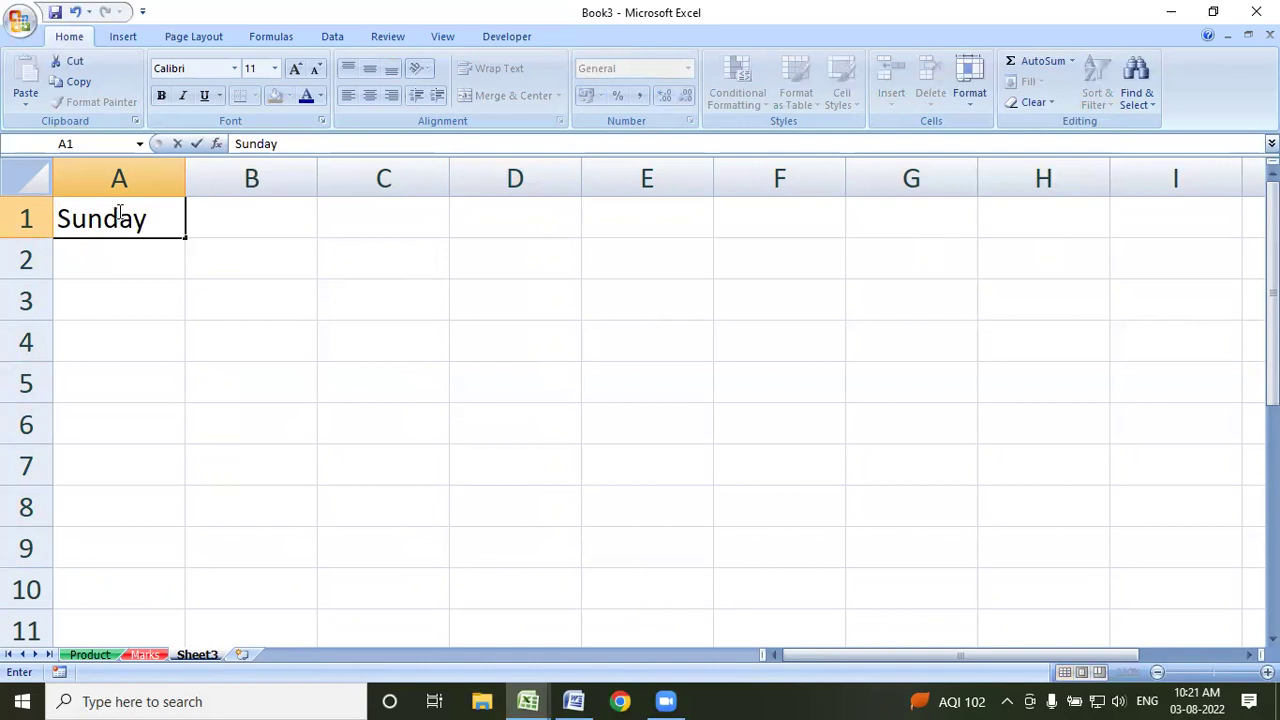
{"action": "key", "text": "Return"}
{"action": "left_click", "coordinate": [171, 222]}
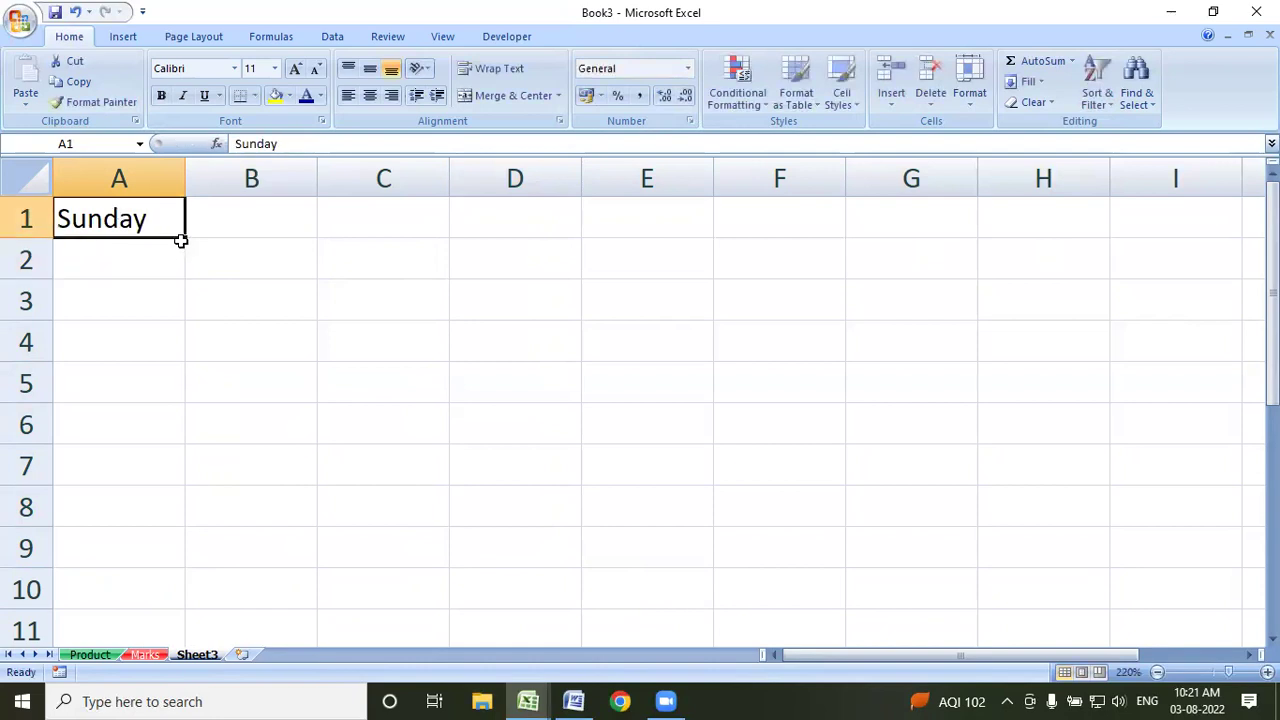
{"action": "left_click_drag", "start_coordinate": [187, 238], "coordinate": [180, 476]}
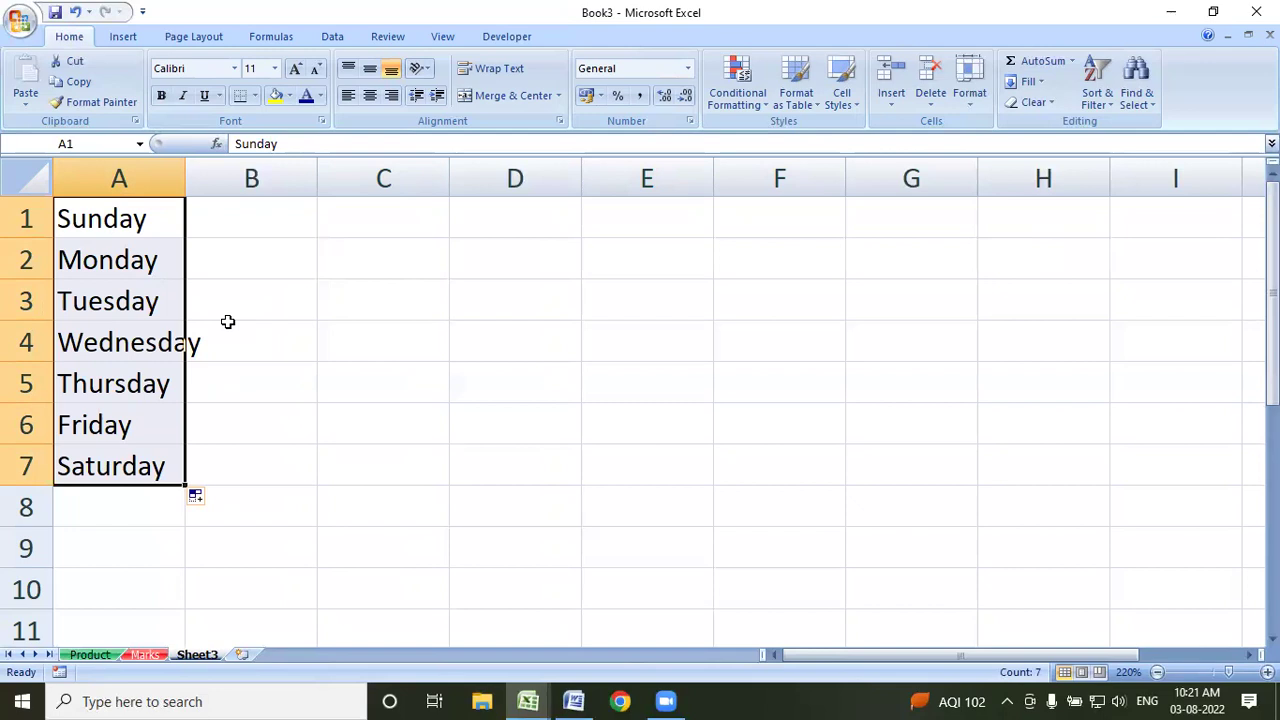
{"action": "double_click", "coordinate": [185, 178]}
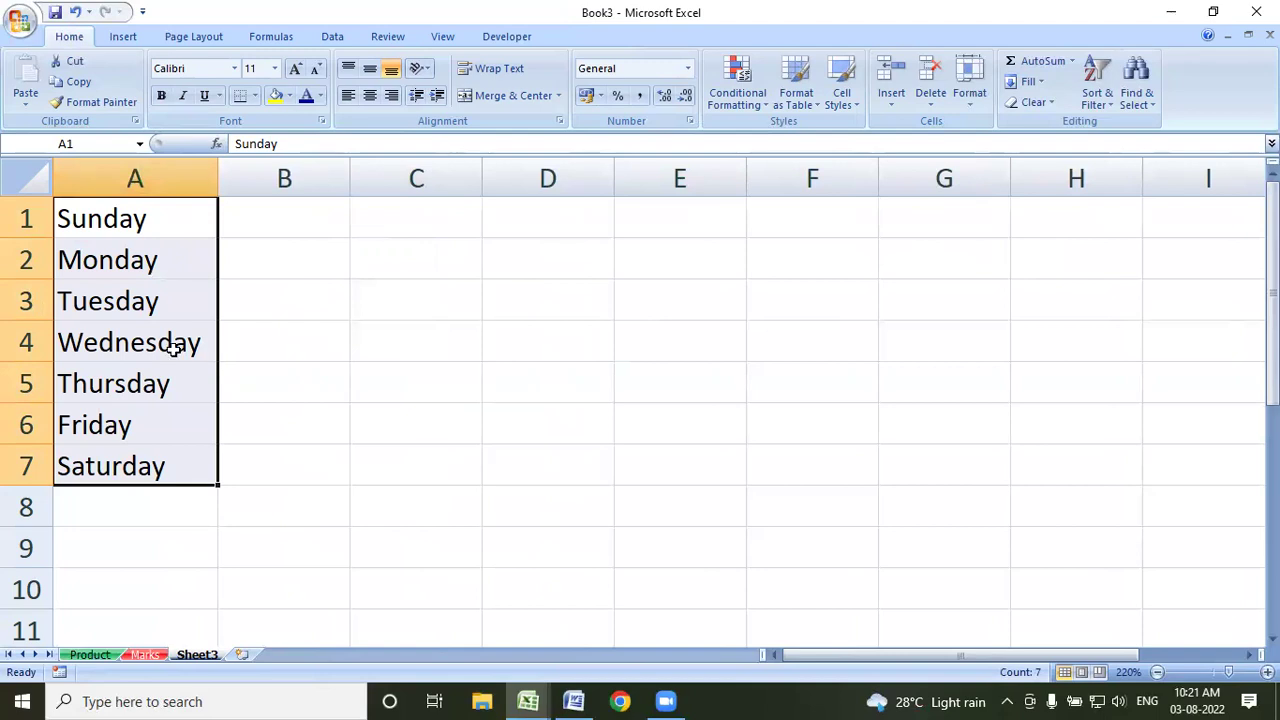
{"action": "left_click", "coordinate": [166, 217]}
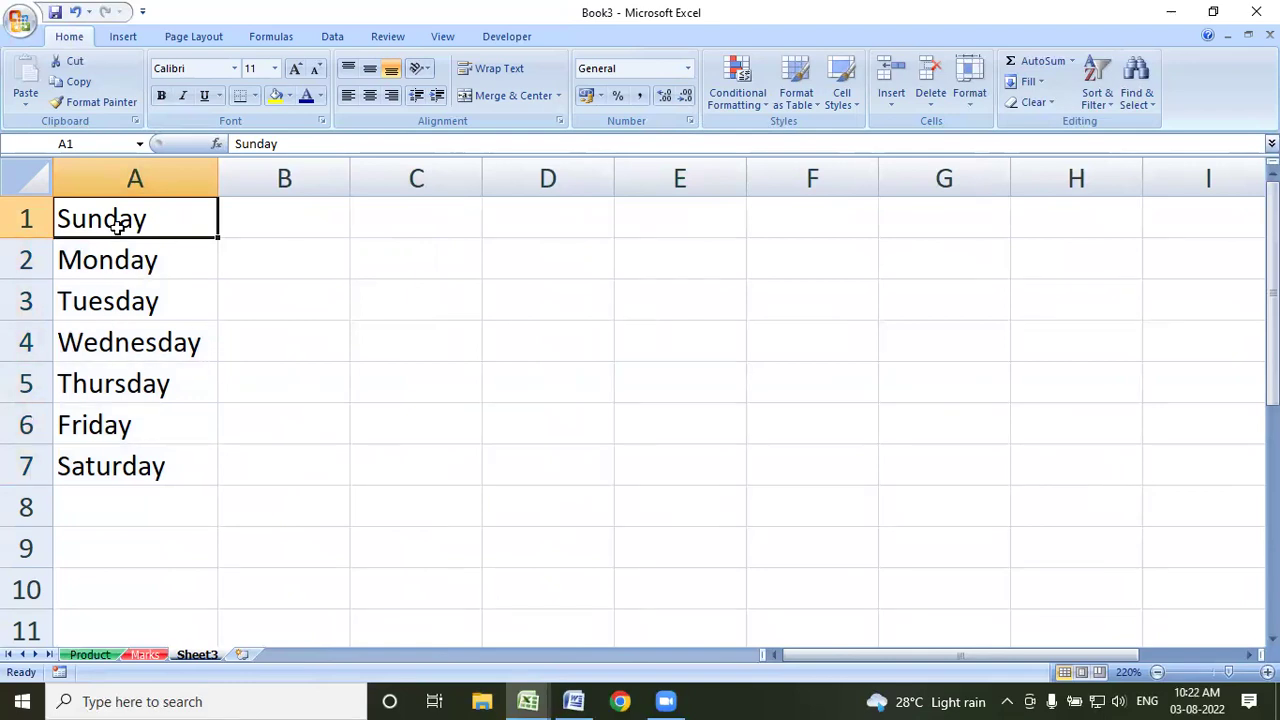
{"action": "left_click_drag", "start_coordinate": [132, 218], "coordinate": [128, 451]}
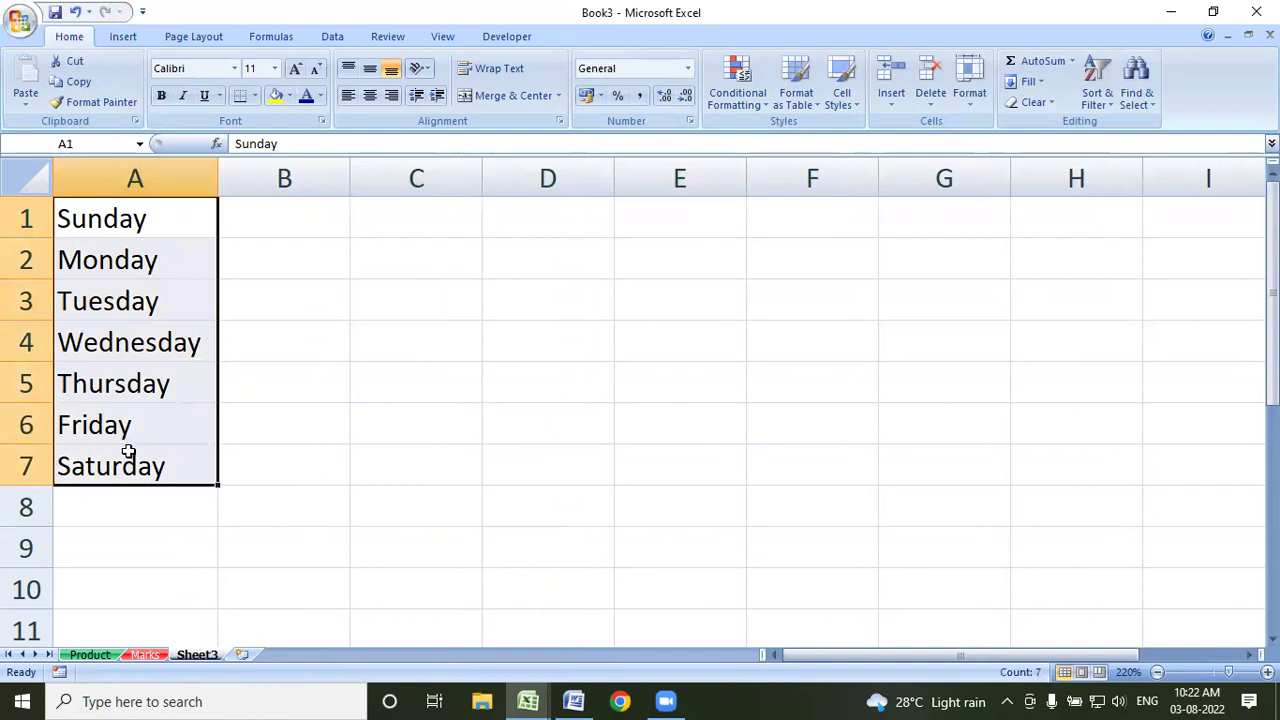
Enter a person's name in B1, copy it down, autofit column B, then clear the names
{"action": "left_click", "coordinate": [333, 228]}
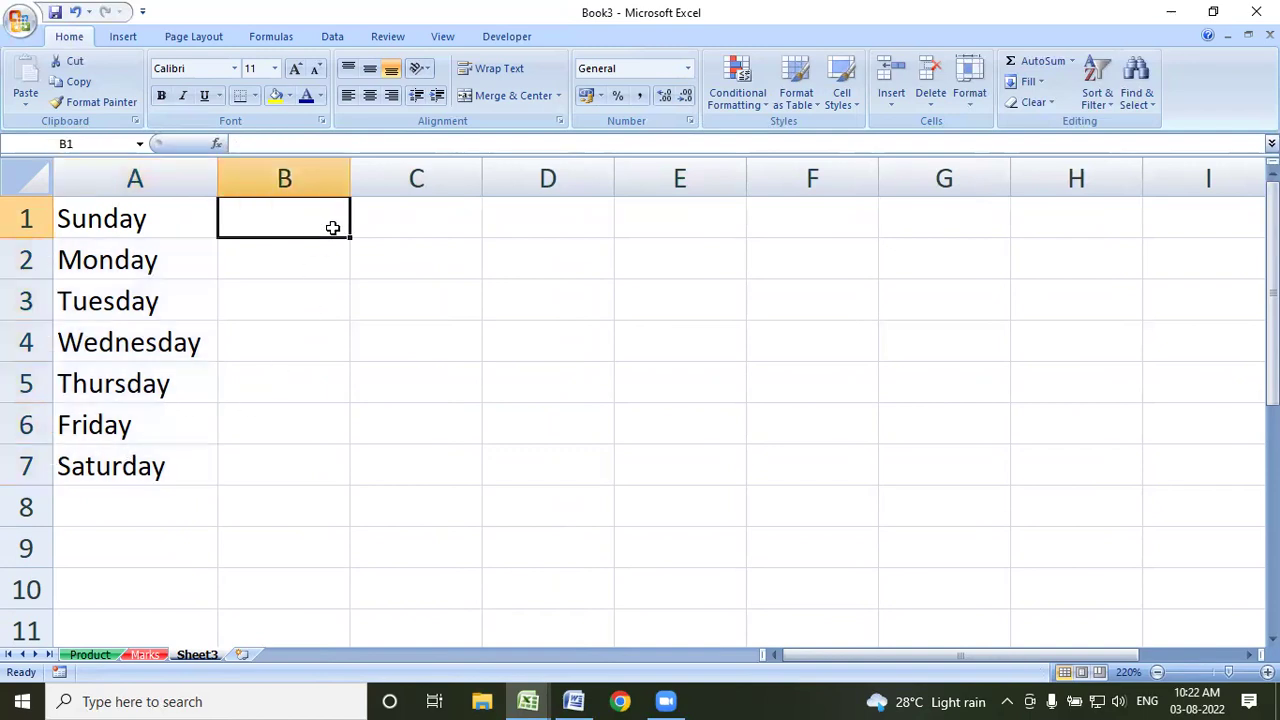
{"action": "type", "text": "amit "}
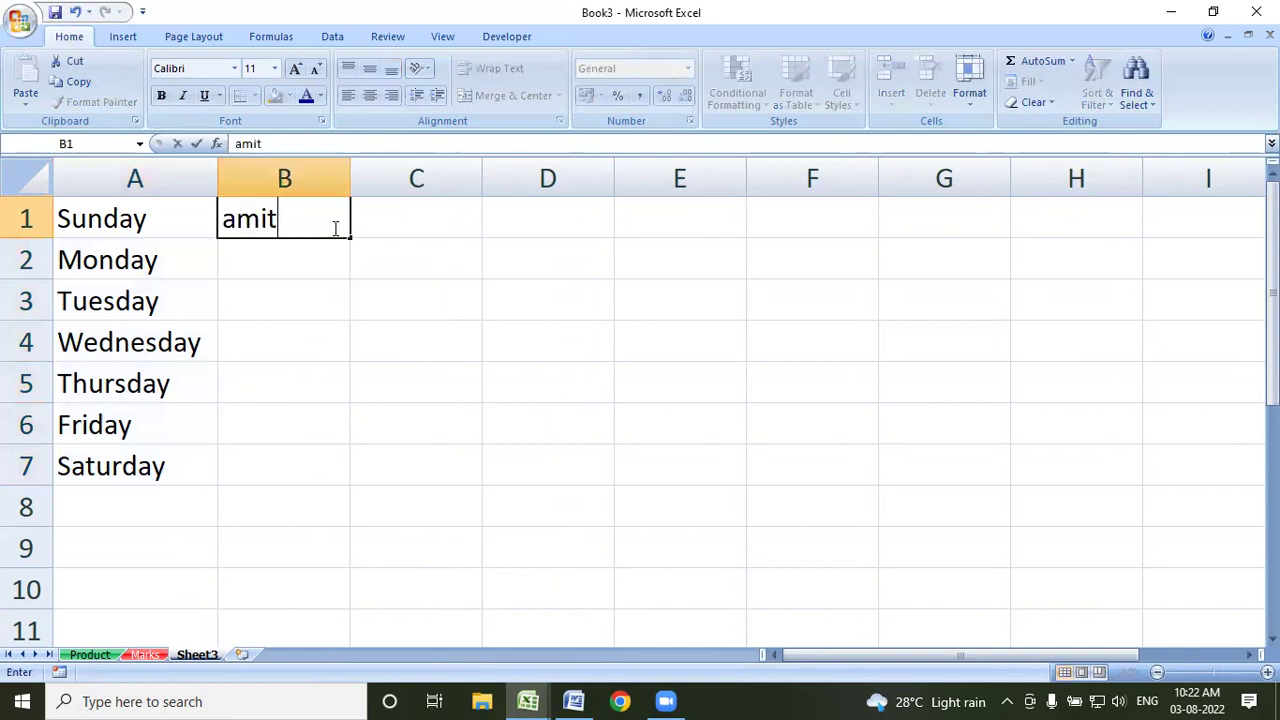
{"action": "type", "text": "das"}
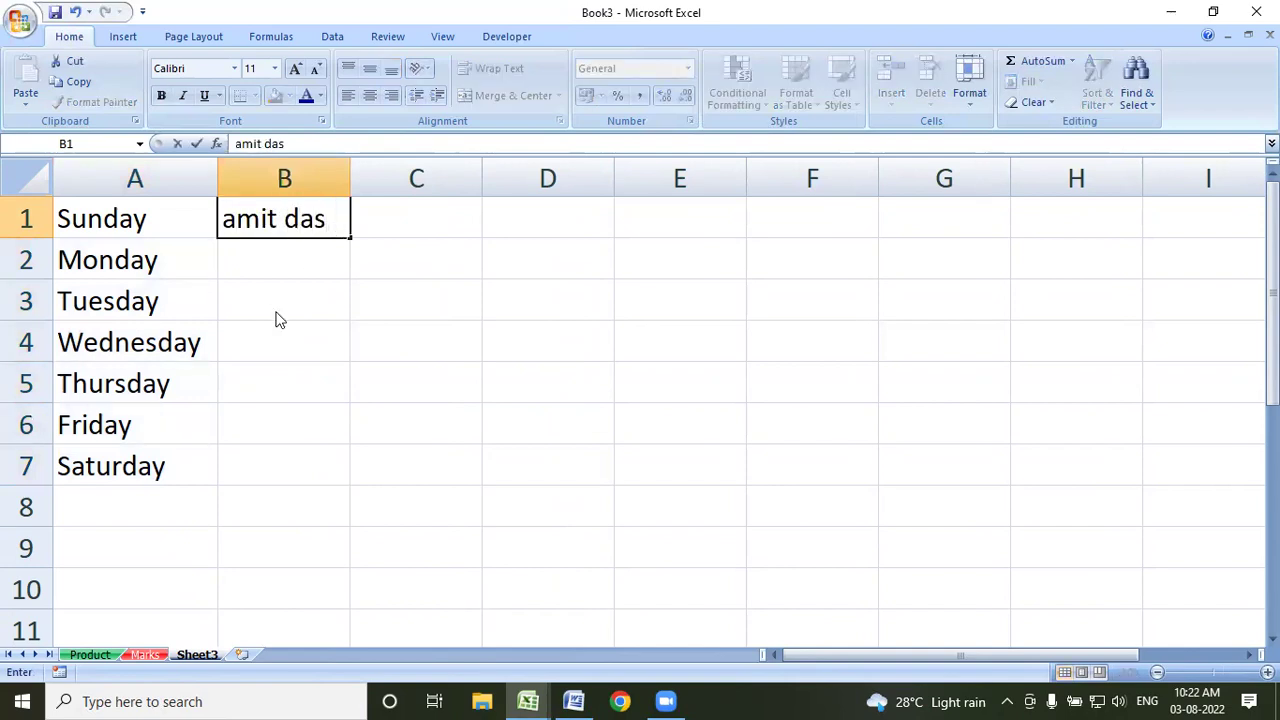
{"action": "left_click", "coordinate": [280, 318]}
{"action": "left_click", "coordinate": [296, 230]}
{"action": "left_click_drag", "start_coordinate": [350, 238], "coordinate": [309, 531]}
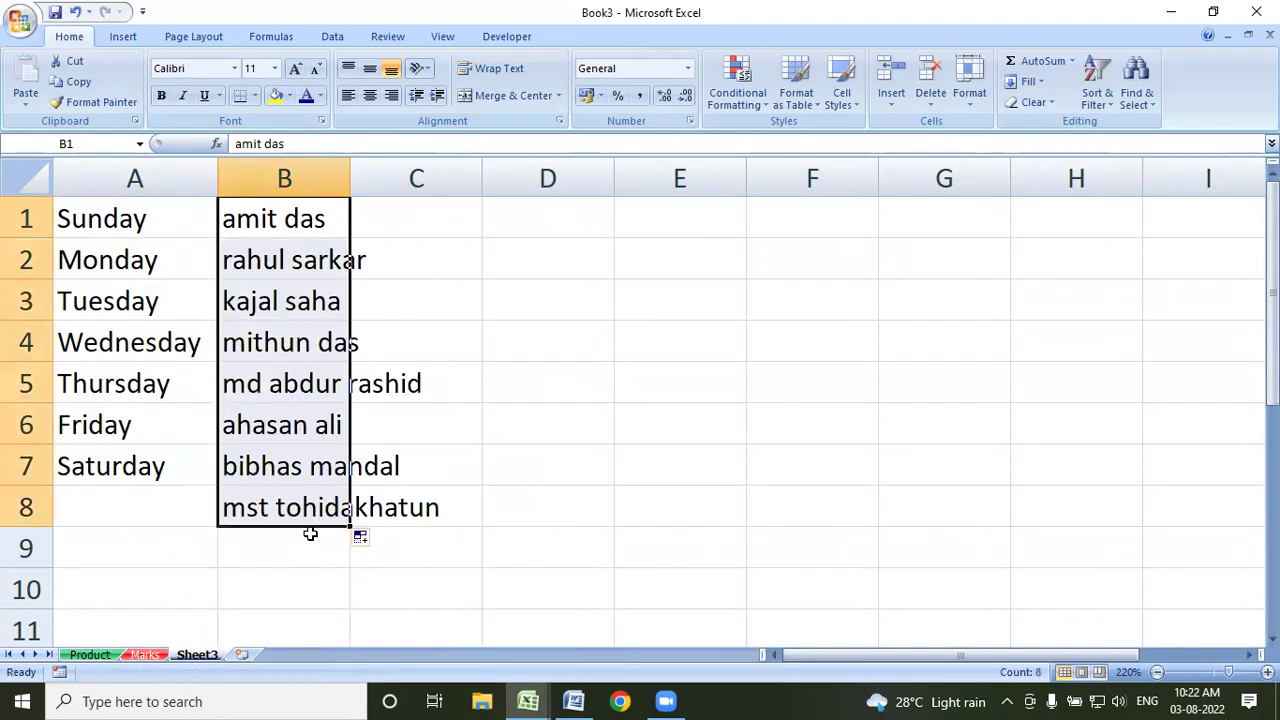
{"action": "double_click", "coordinate": [350, 172]}
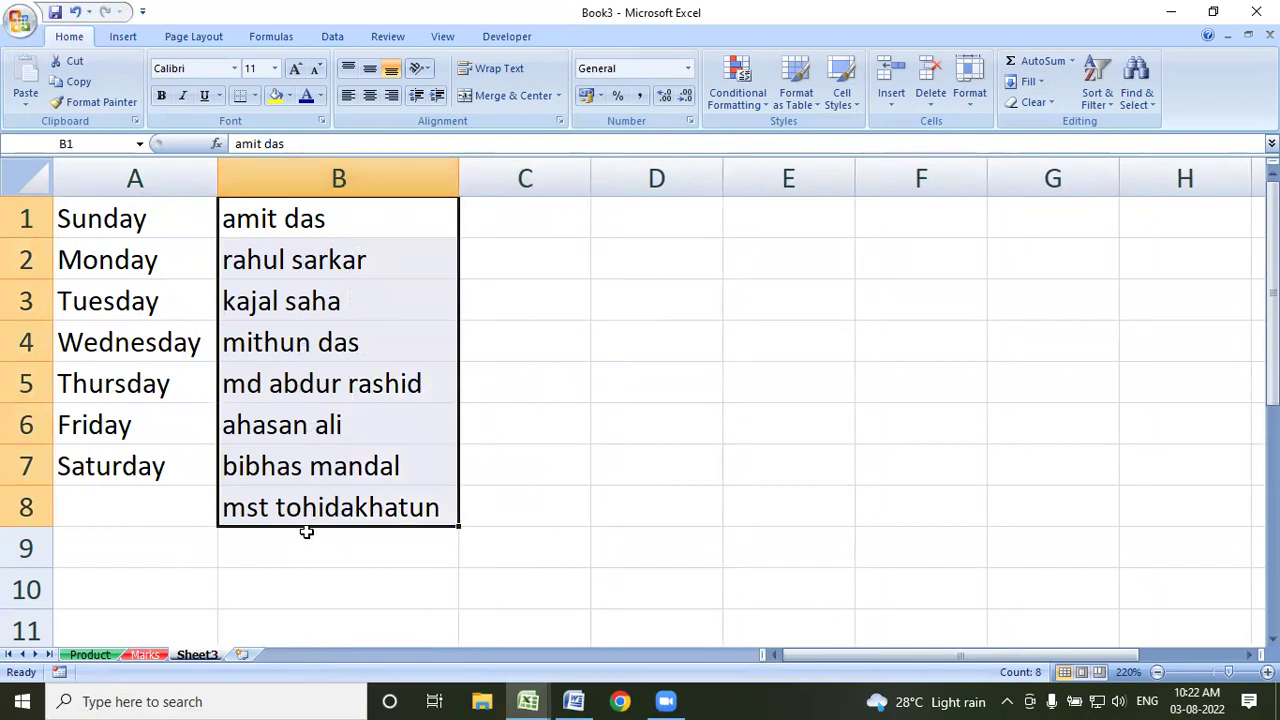
{"action": "key", "text": "Delete"}
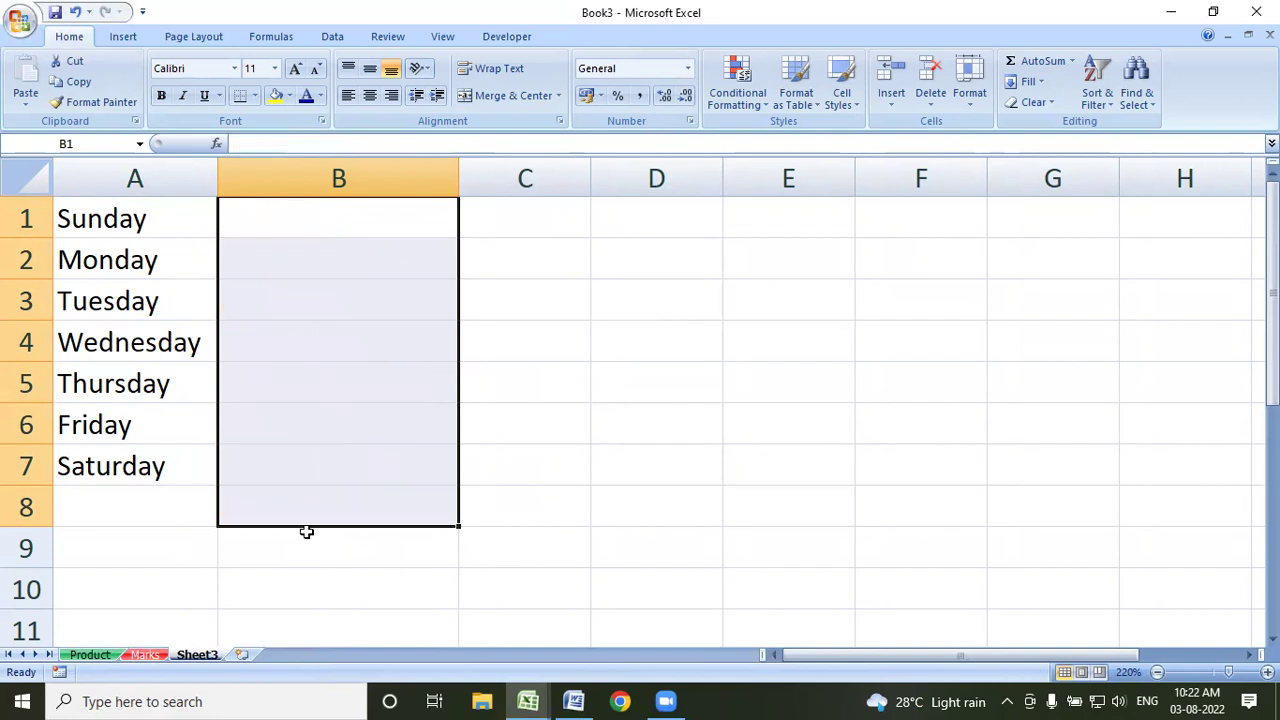
Enter Sun in B1, fill Mon–Sat down column B, and autofit the column
{"action": "left_click", "coordinate": [289, 211]}
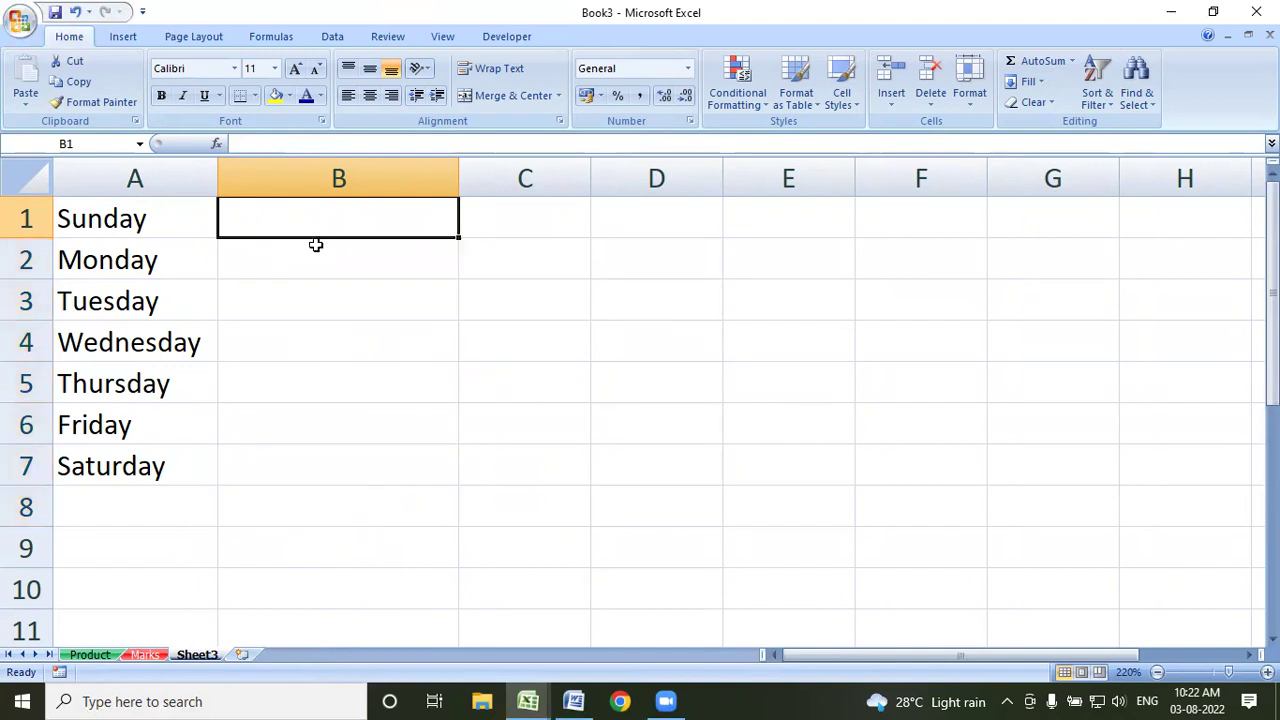
{"action": "type", "text": "Sun"}
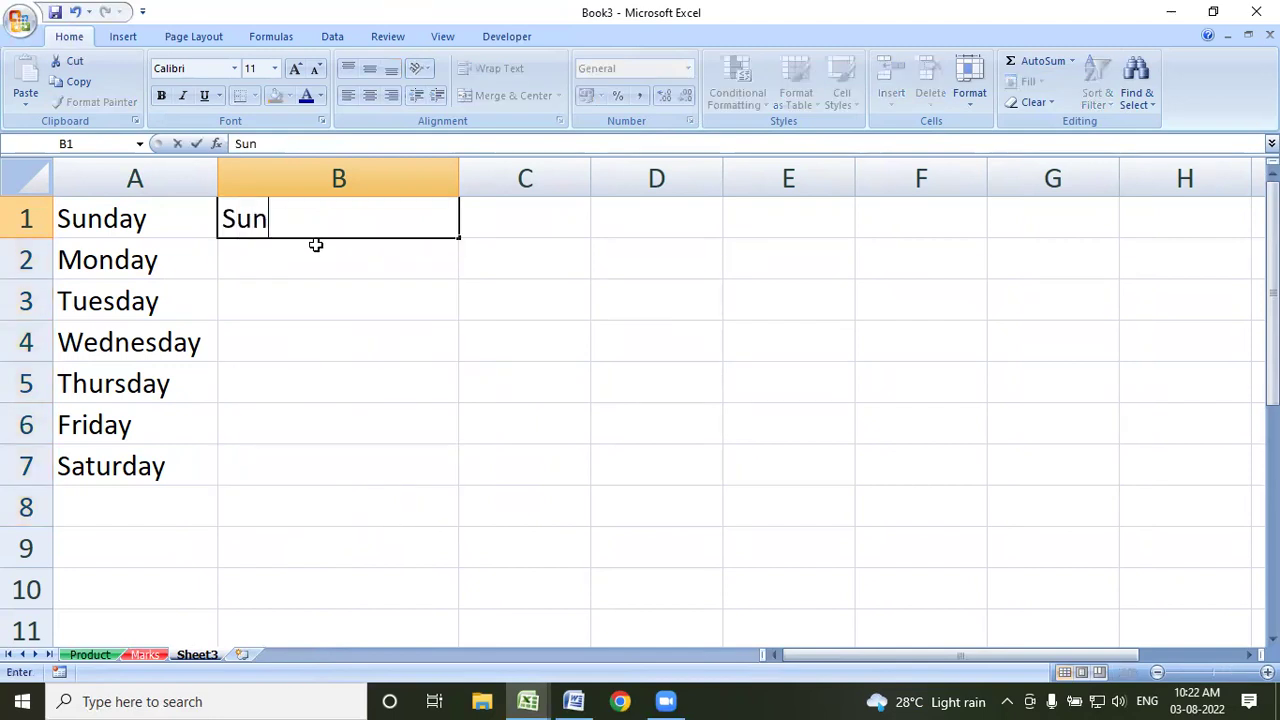
{"action": "key", "text": "Return"}
{"action": "left_click", "coordinate": [306, 230]}
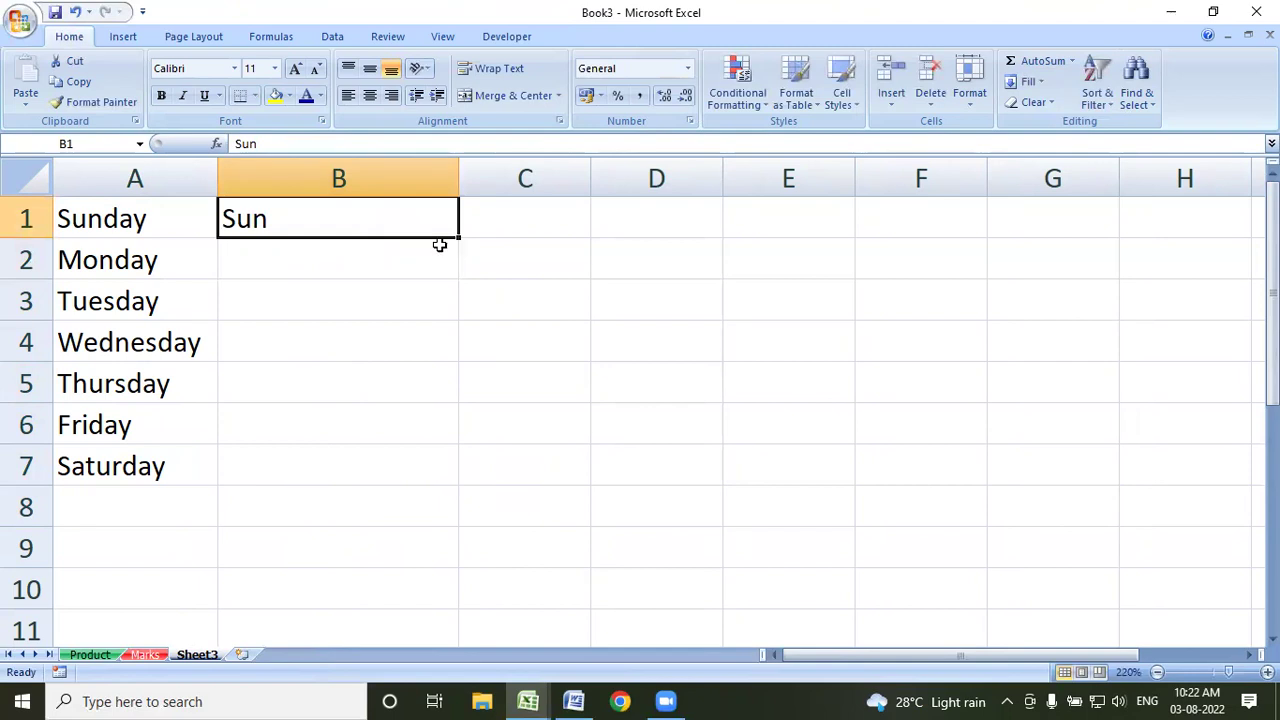
{"action": "left_click_drag", "start_coordinate": [457, 238], "coordinate": [410, 478]}
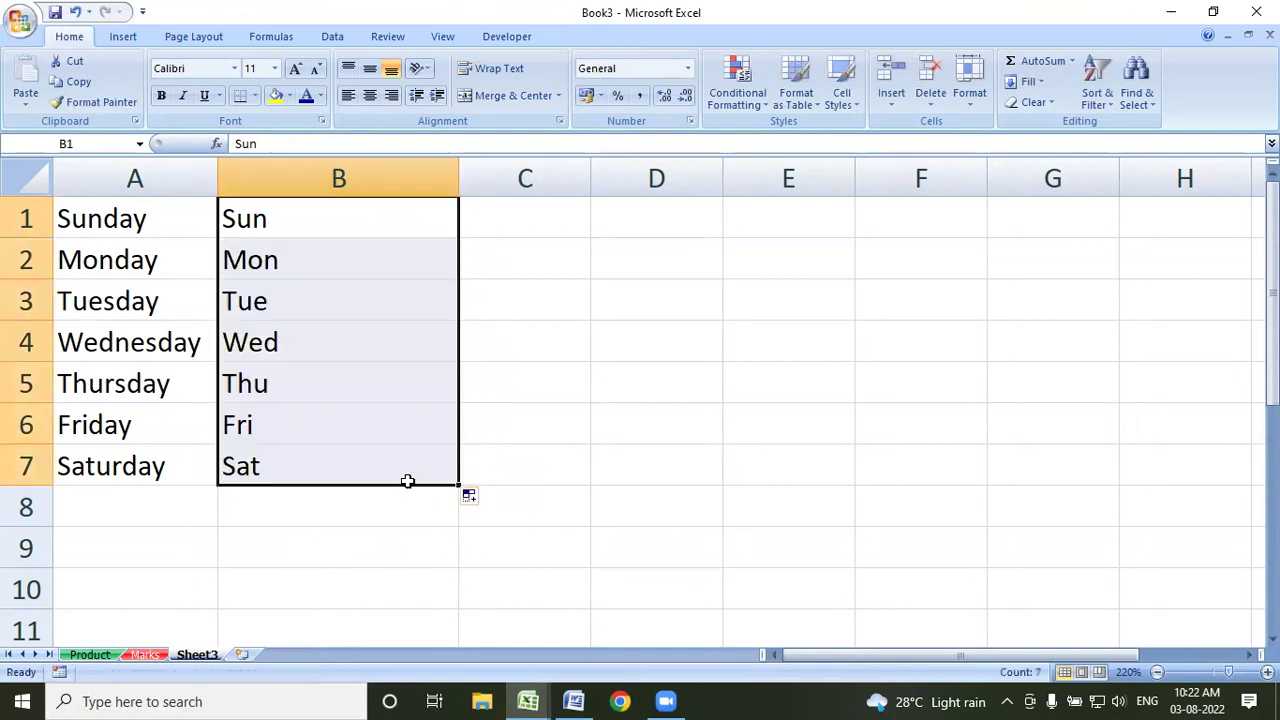
{"action": "double_click", "coordinate": [459, 165]}
Fill January month names down column C and Jan short names down column D
{"action": "left_click", "coordinate": [403, 215]}
{"action": "type", "text": "January"}
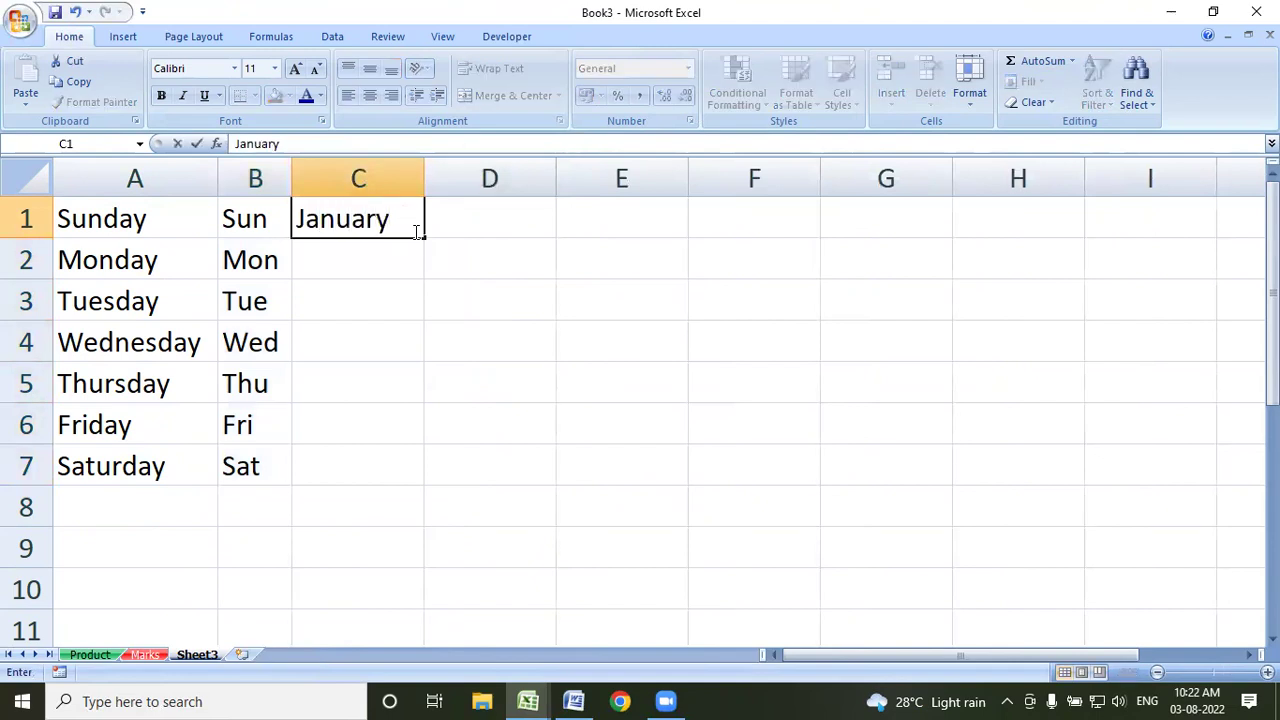
{"action": "left_click_drag", "start_coordinate": [424, 236], "coordinate": [437, 643]}
{"action": "left_click", "coordinate": [462, 220]}
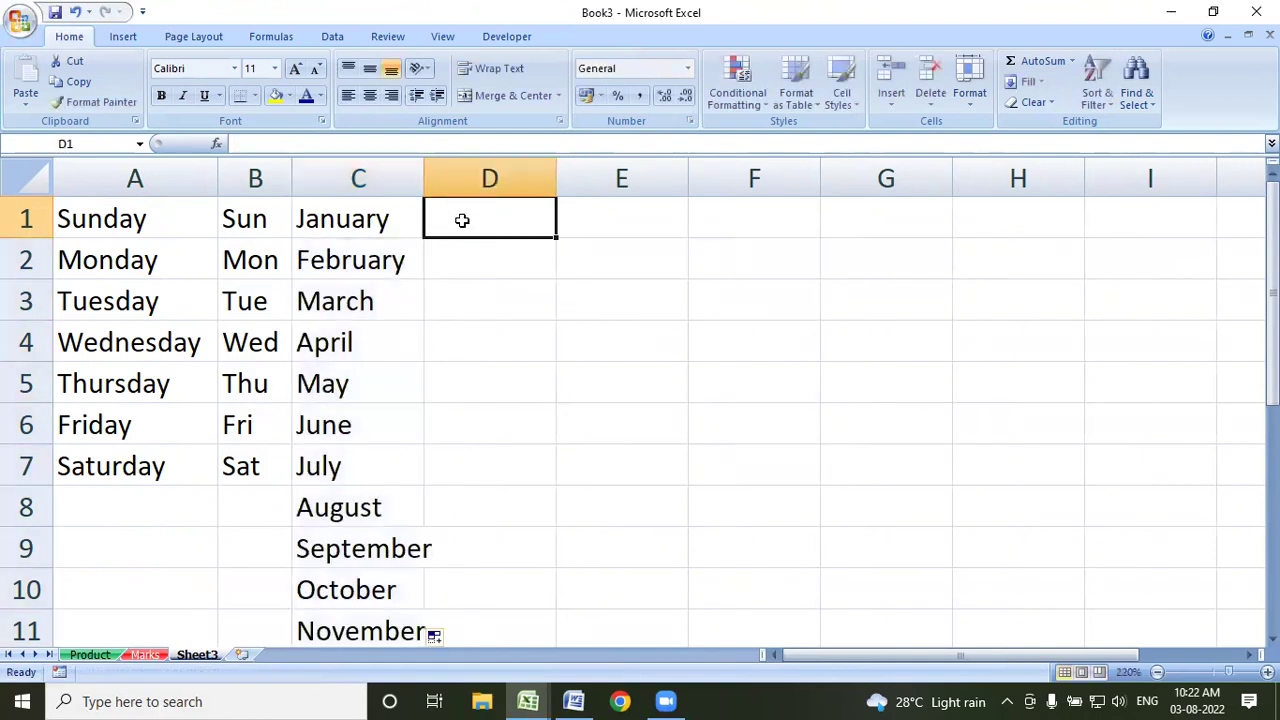
{"action": "type", "text": "Jan"}
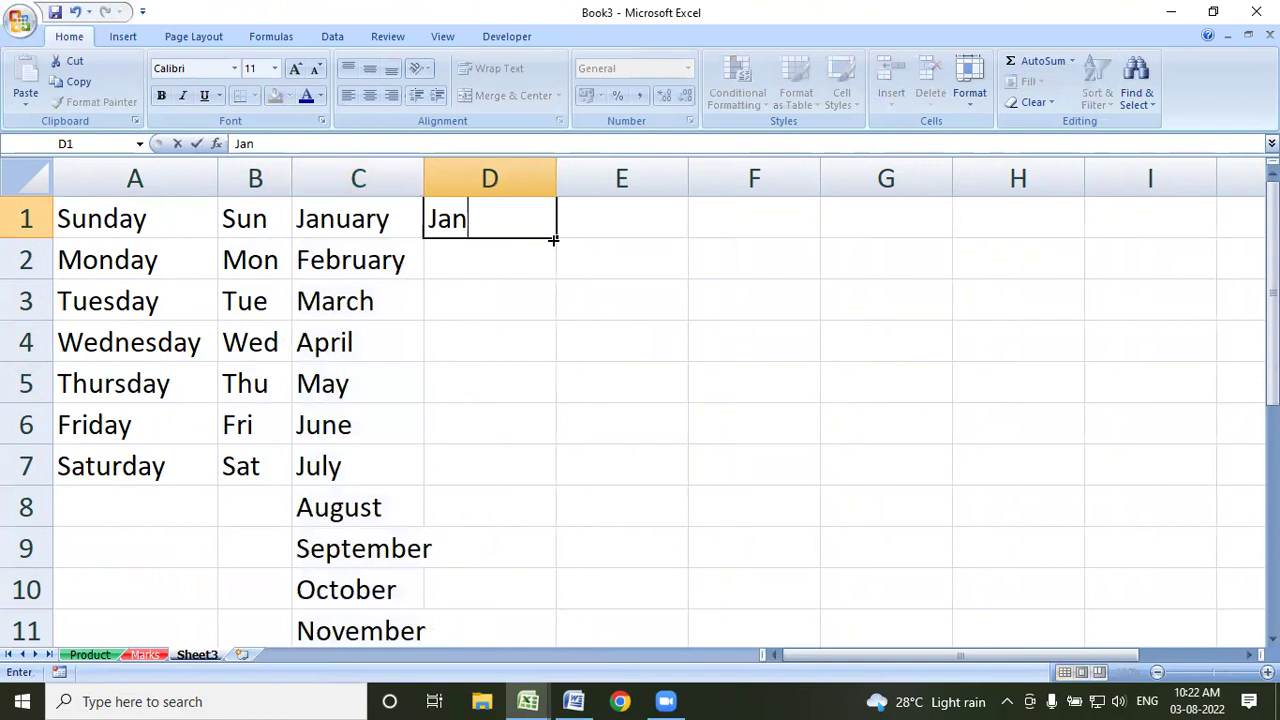
{"action": "left_click_drag", "start_coordinate": [557, 254], "coordinate": [560, 462]}
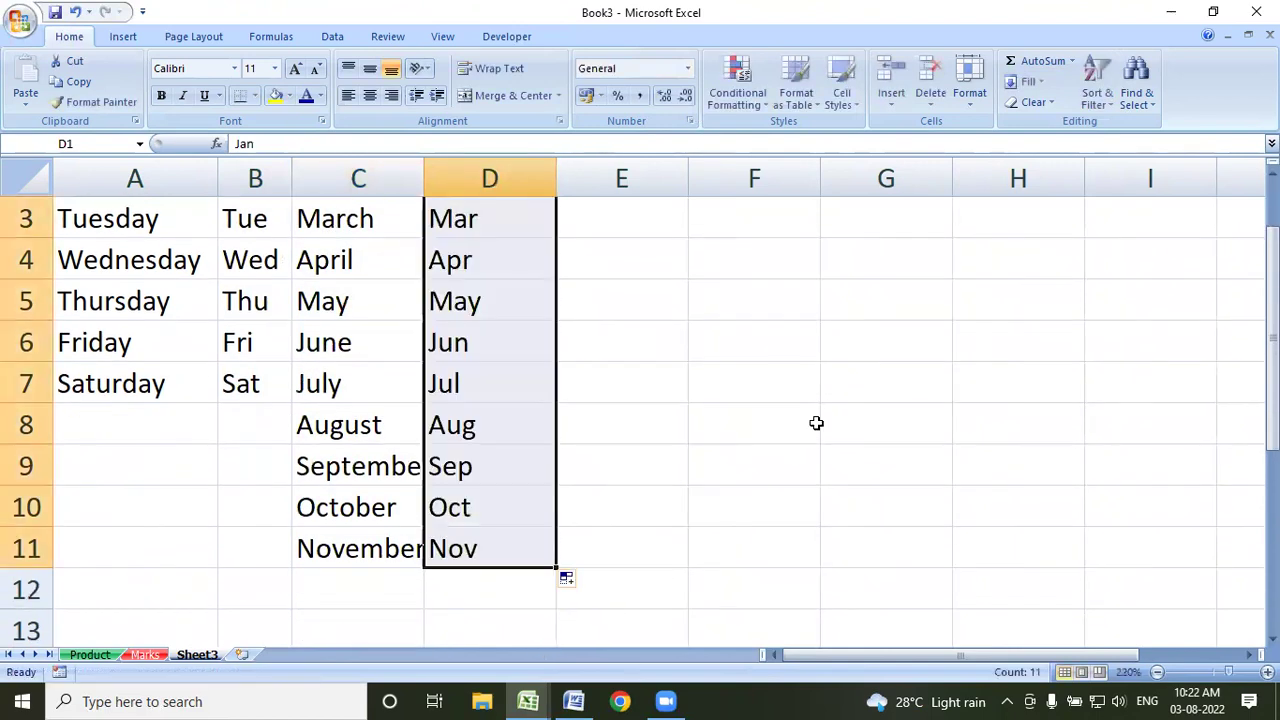
Select A1:D11 and delete all the filled lists
{"action": "scroll", "coordinate": [582, 440], "scroll_direction": "up", "scroll_amount": 1}
{"action": "mouse_move", "coordinate": [90, 218]}
{"action": "left_mouse_down"}
{"action": "mouse_move", "coordinate": [400, 590]}
{"action": "mouse_move", "coordinate": [497, 611]}
{"action": "left_mouse_up"}
{"action": "key", "text": "Delete"}
{"action": "scroll", "coordinate": [497, 597], "scroll_direction": "up", "scroll_amount": 2}
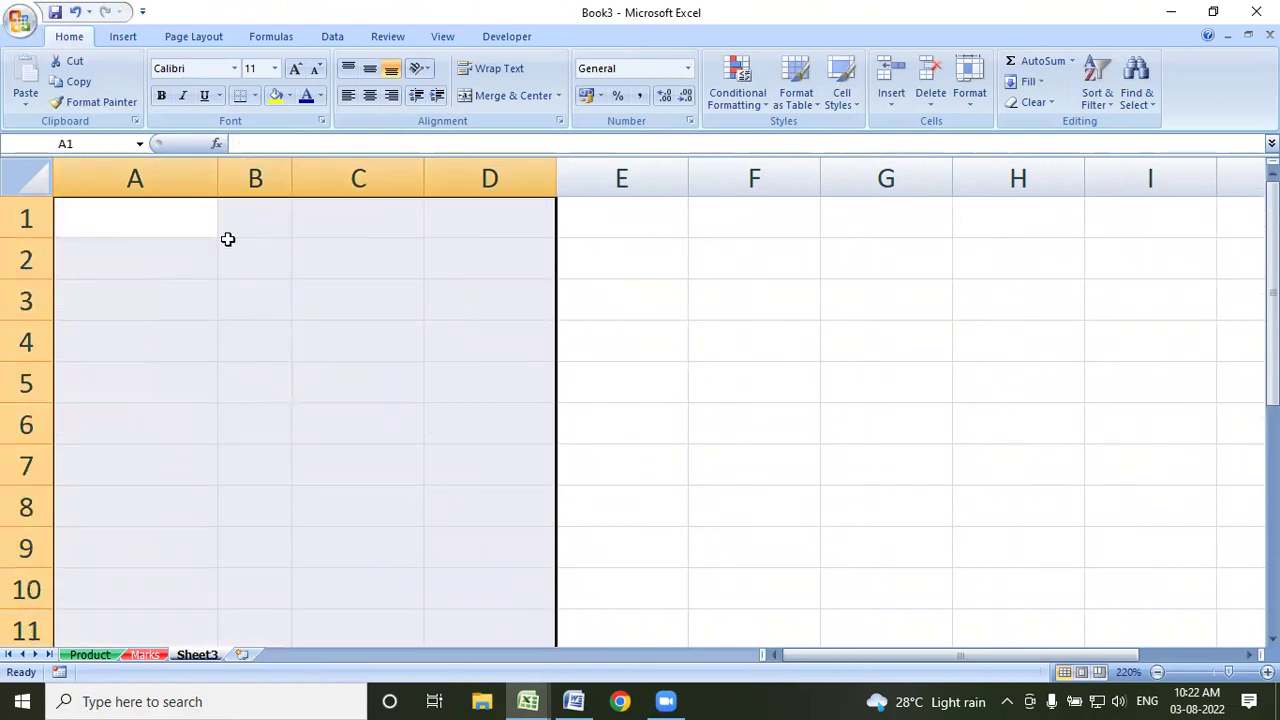
Widen columns A–D to the same width
{"action": "left_click", "coordinate": [186, 200]}
{"action": "left_click_drag", "start_coordinate": [186, 186], "coordinate": [569, 174]}
{"action": "left_click", "coordinate": [384, 324]}
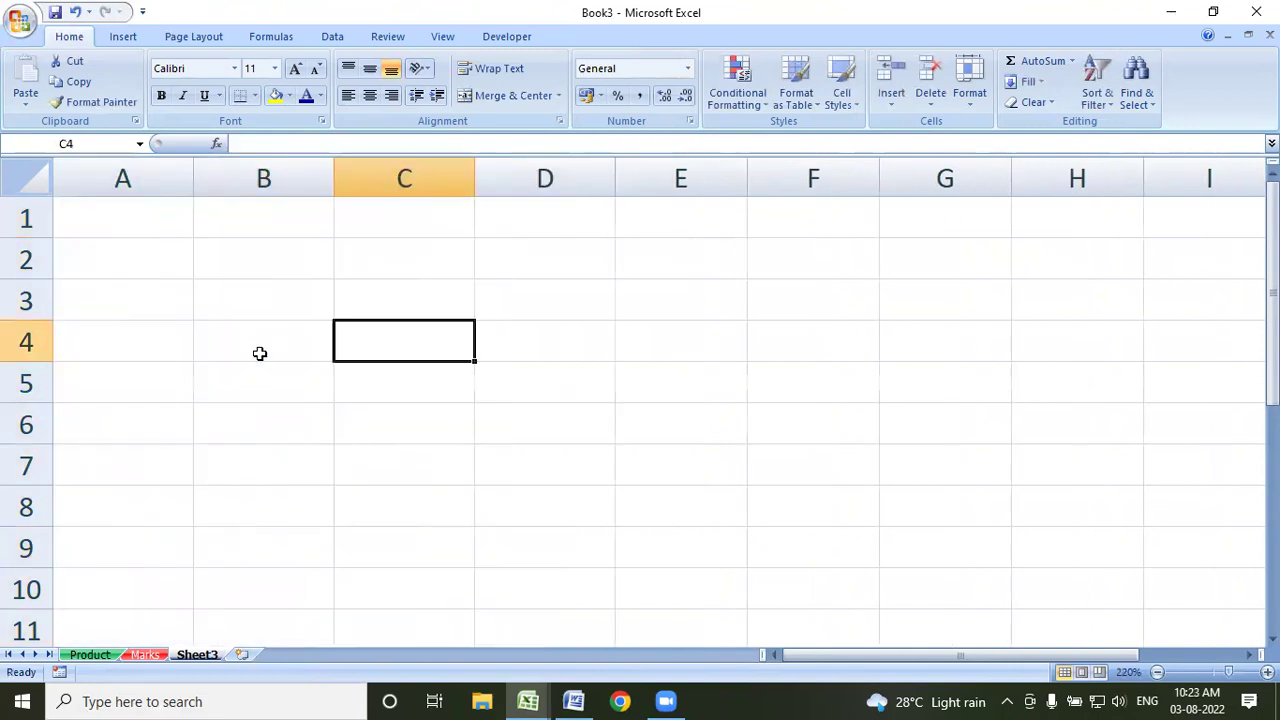
{"action": "left_click", "coordinate": [158, 216]}
{"action": "left_click", "coordinate": [1029, 82]}
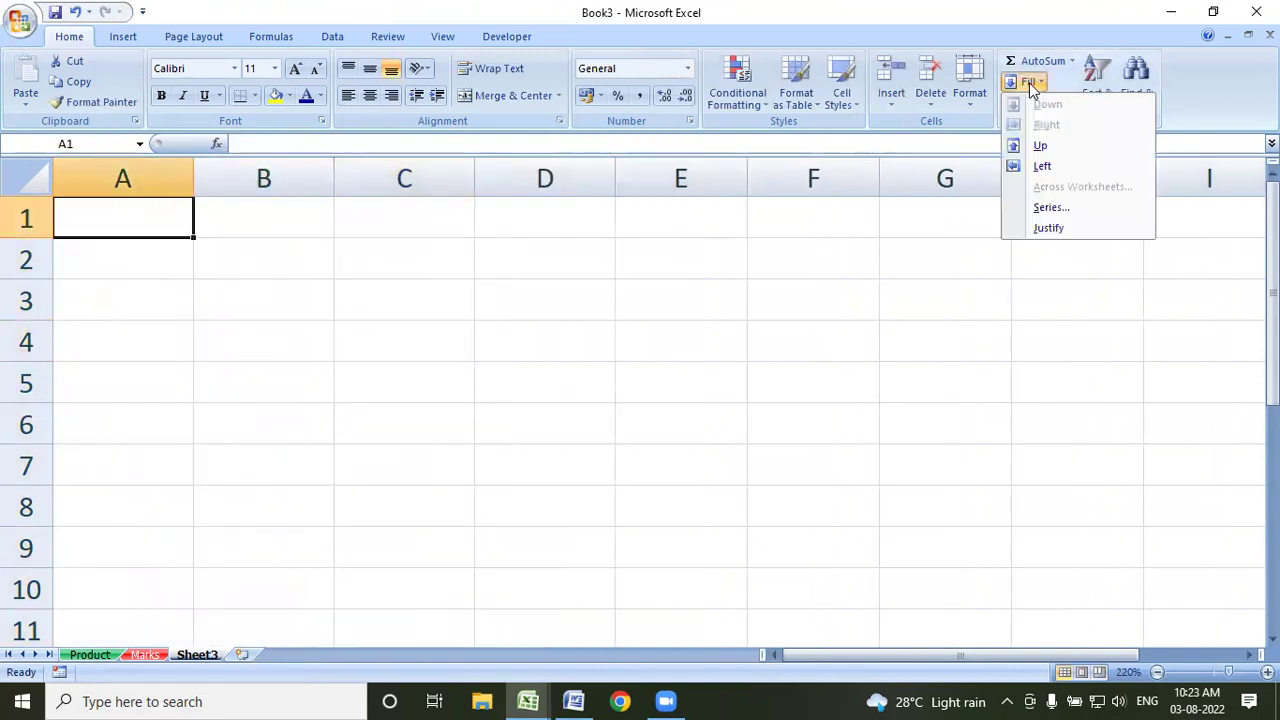
{"action": "left_click", "coordinate": [581, 370]}
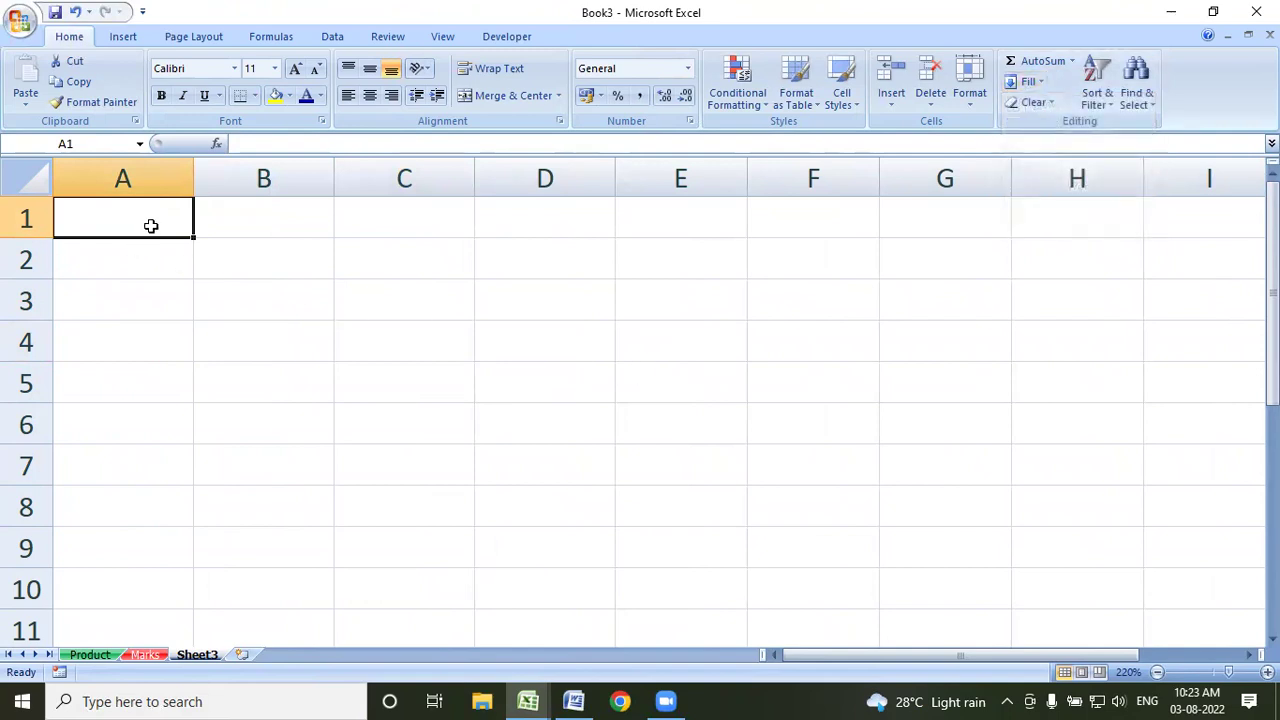
Enter a person's name in A1, Fill Down to A10, then clear it
{"action": "type", "text": "amit"}
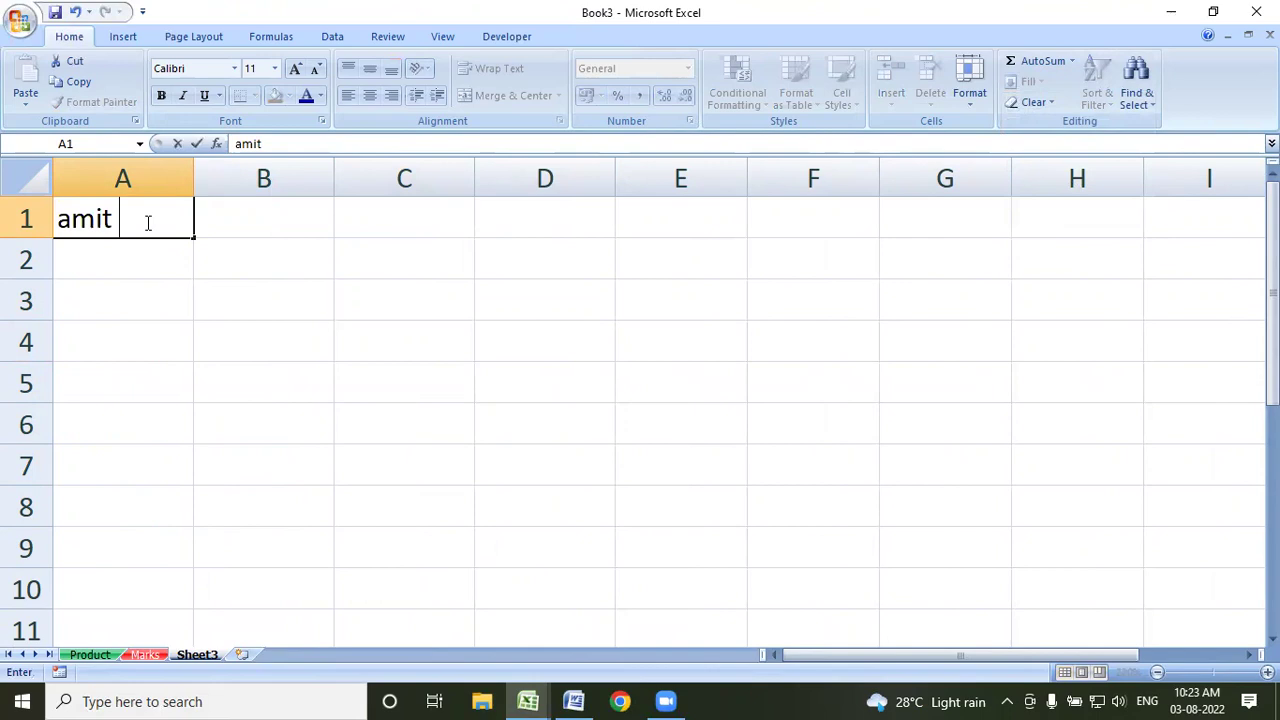
{"action": "type", "text": " Das"}
{"action": "left_click", "coordinate": [114, 260]}
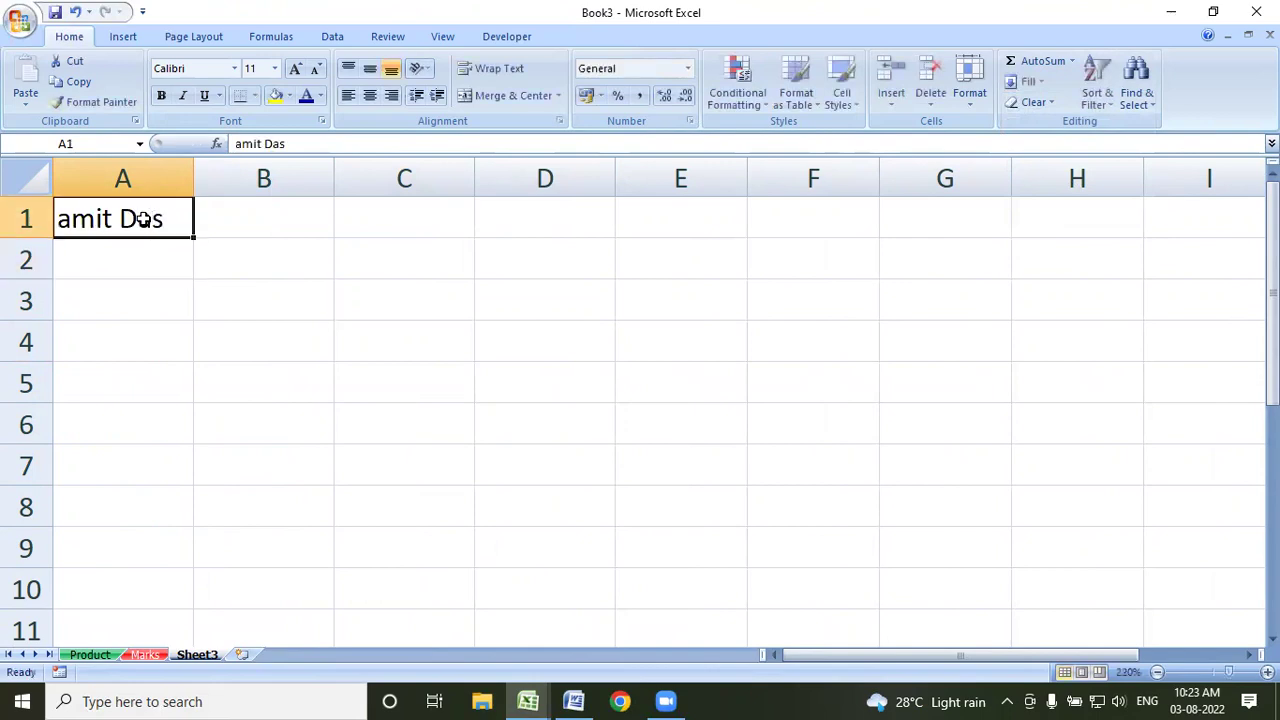
{"action": "left_click_drag", "start_coordinate": [143, 219], "coordinate": [136, 581]}
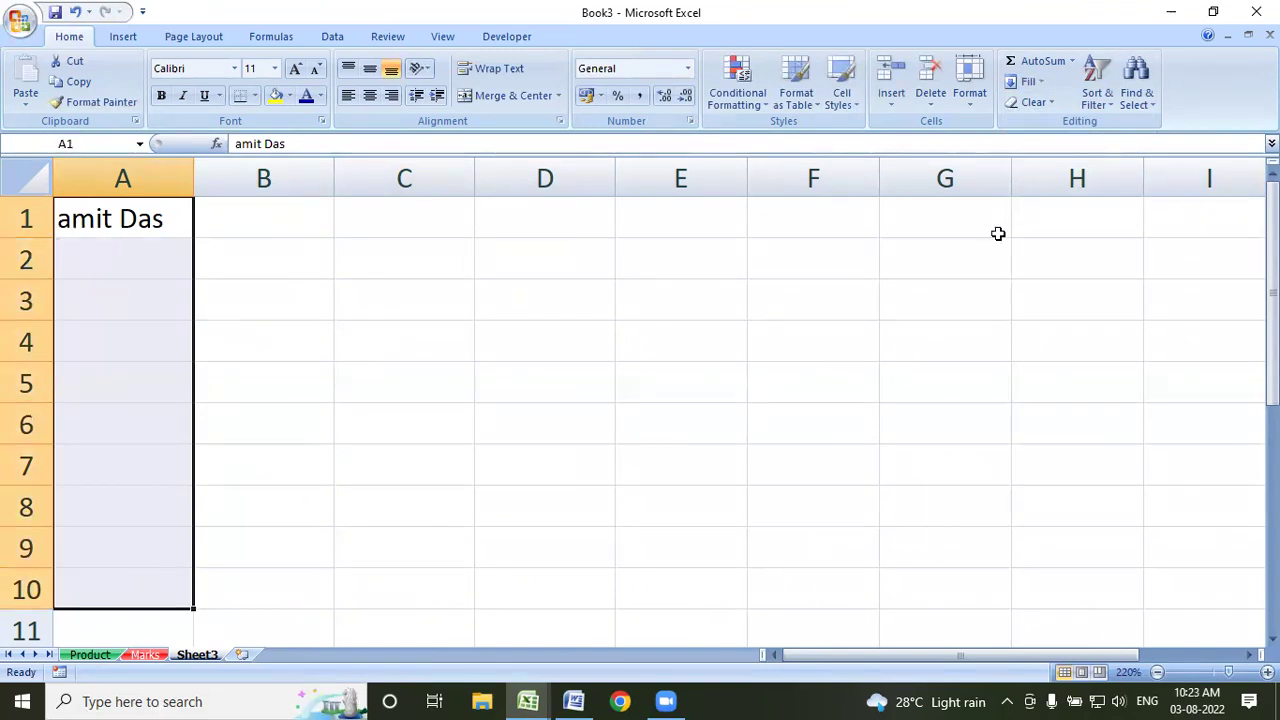
{"action": "left_click", "coordinate": [1038, 84]}
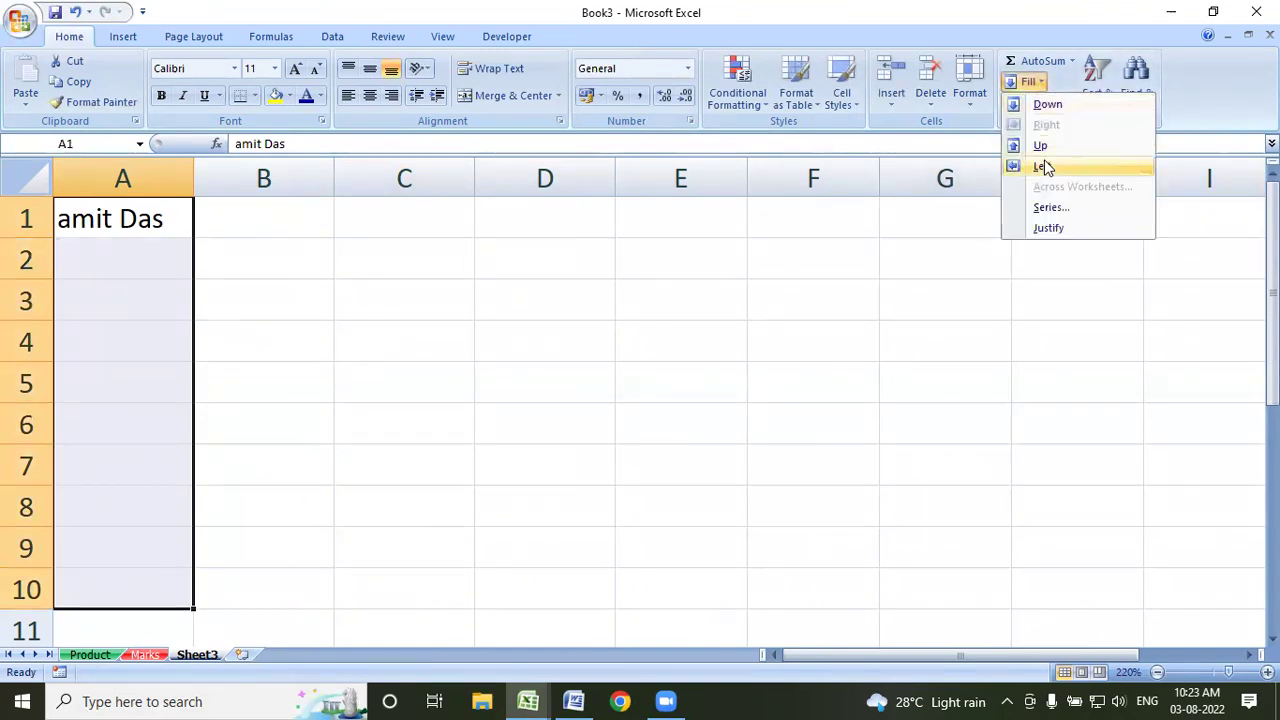
{"action": "left_click", "coordinate": [1055, 104]}
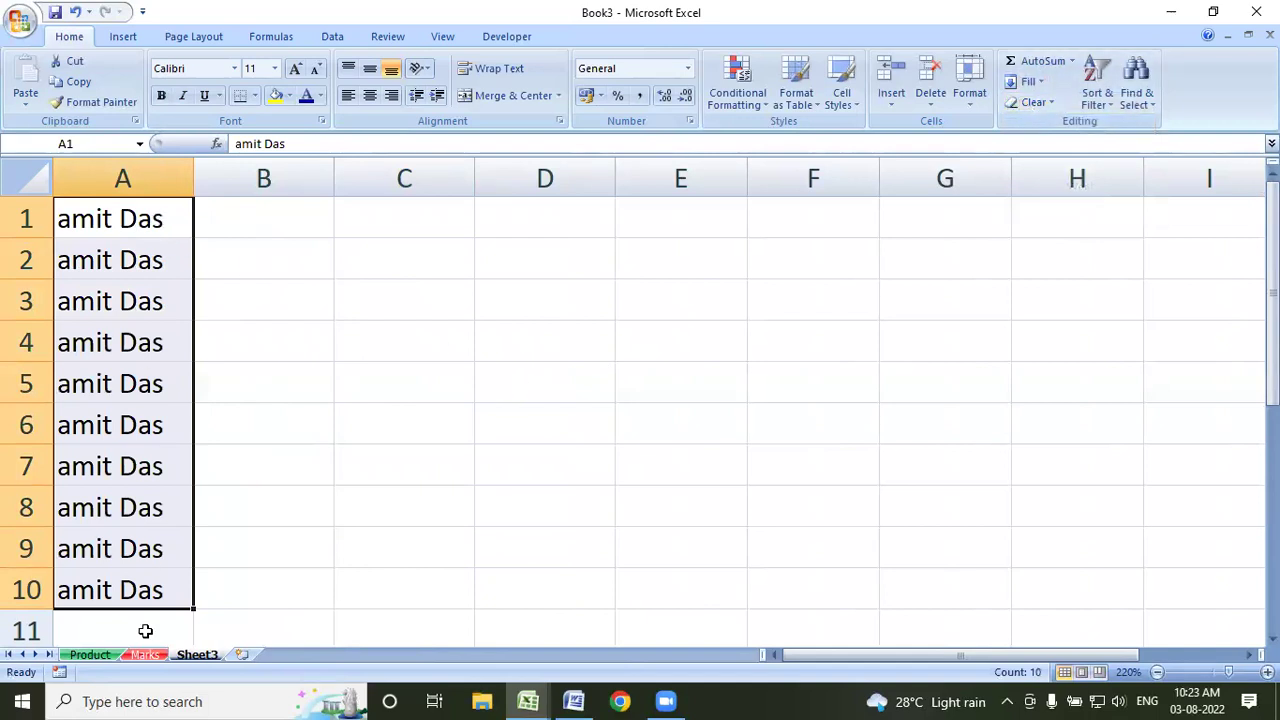
{"action": "key", "text": "Delete"}
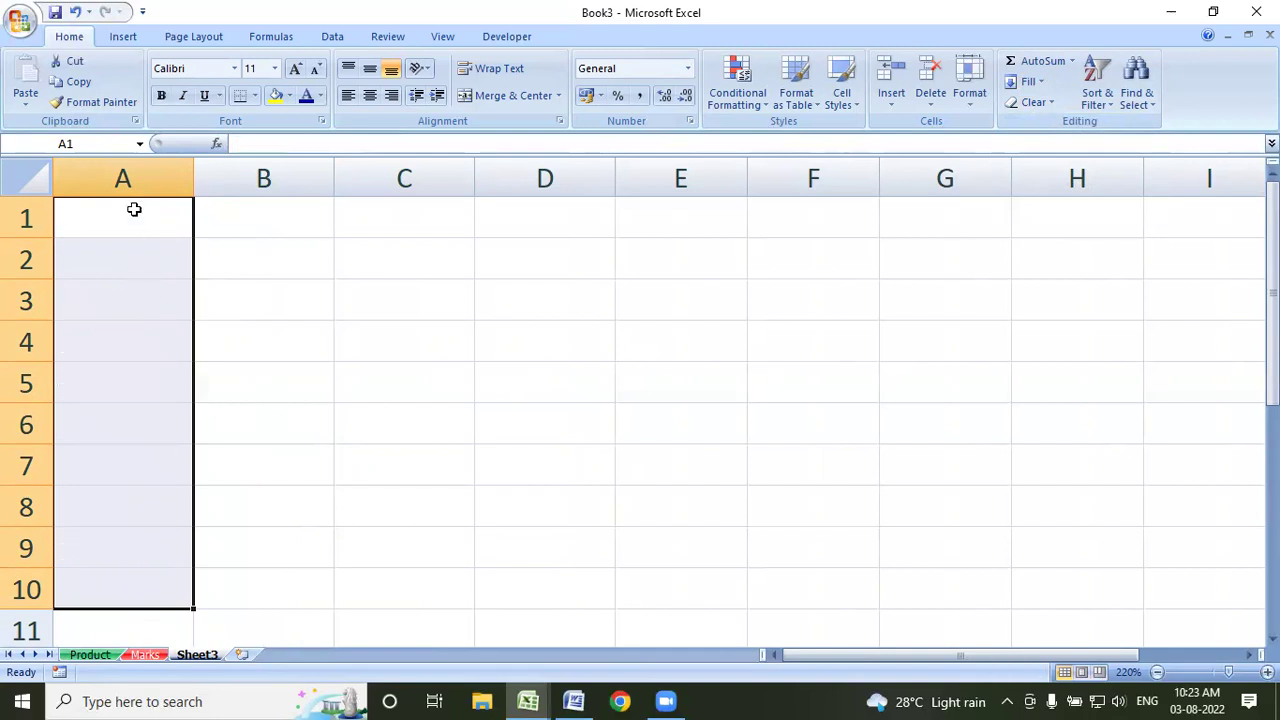
{"action": "left_click", "coordinate": [134, 209]}
{"action": "type", "text": "5"}
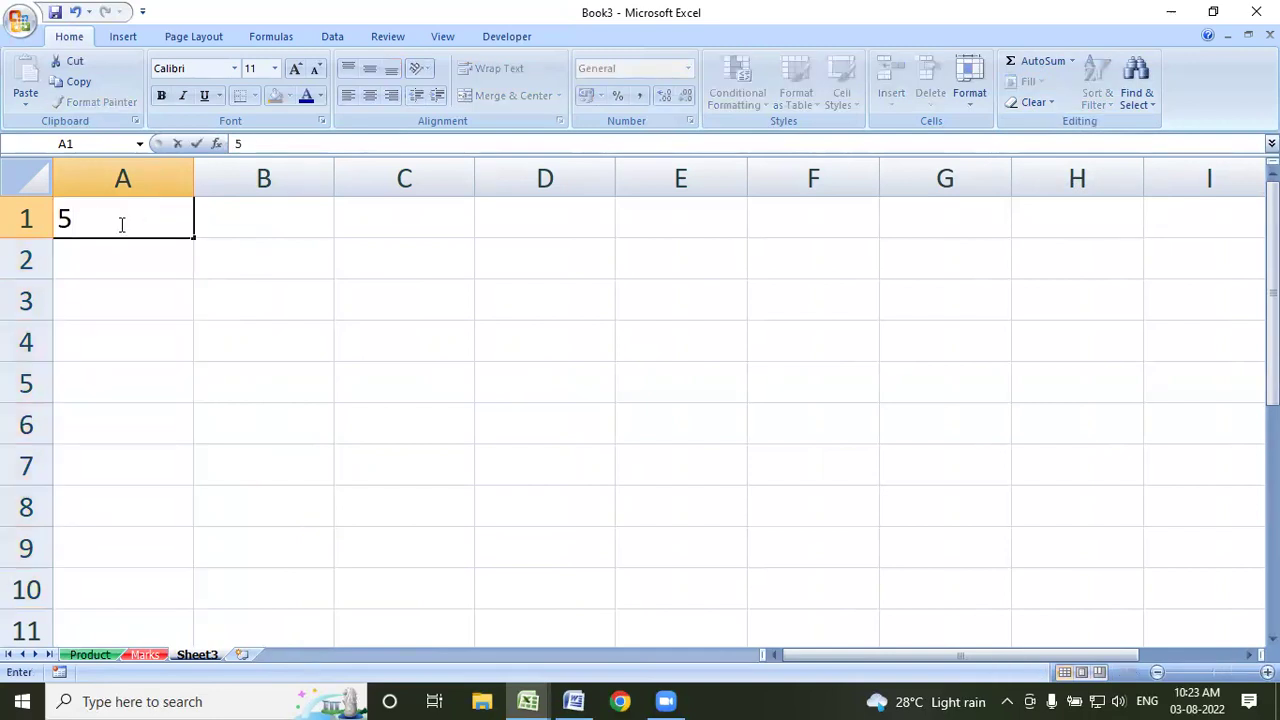
{"action": "key", "text": "Return"}
{"action": "mouse_move", "coordinate": [111, 225]}
{"action": "left_mouse_down"}
{"action": "mouse_move", "coordinate": [130, 323]}
{"action": "mouse_move", "coordinate": [110, 582]}
{"action": "mouse_move", "coordinate": [906, 220]}
{"action": "left_mouse_up"}
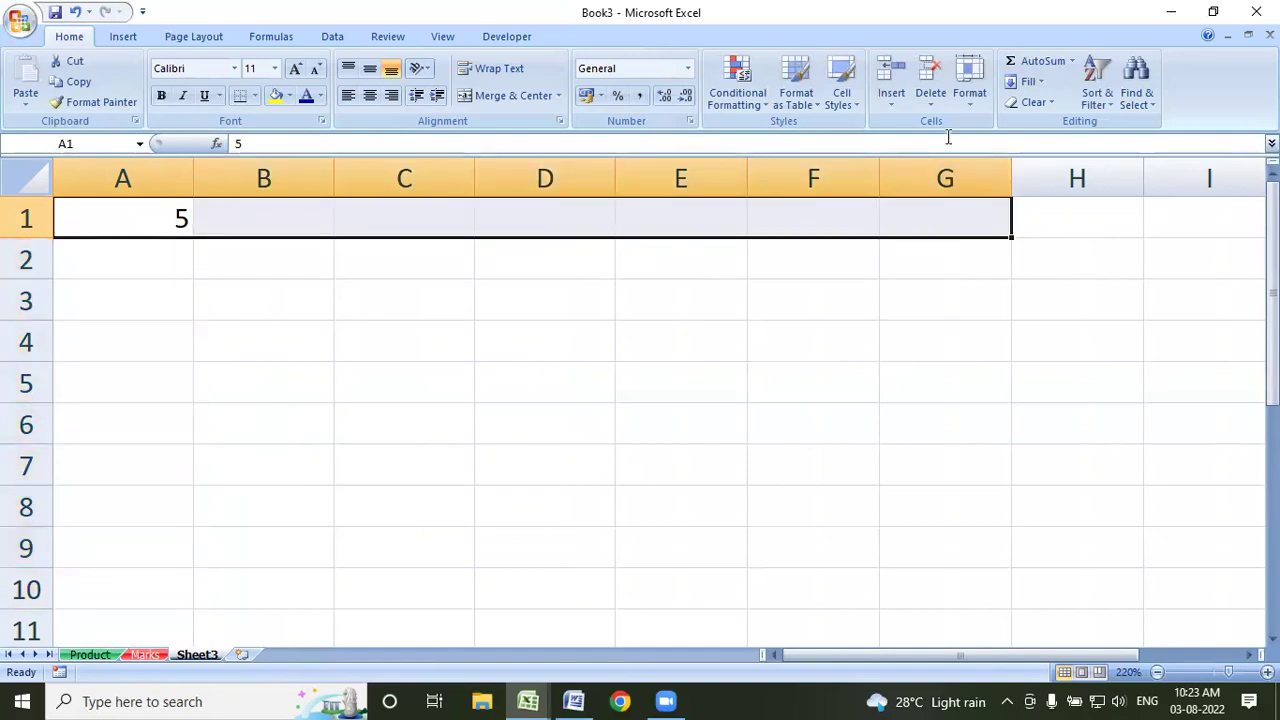
{"action": "left_click", "coordinate": [1028, 81]}
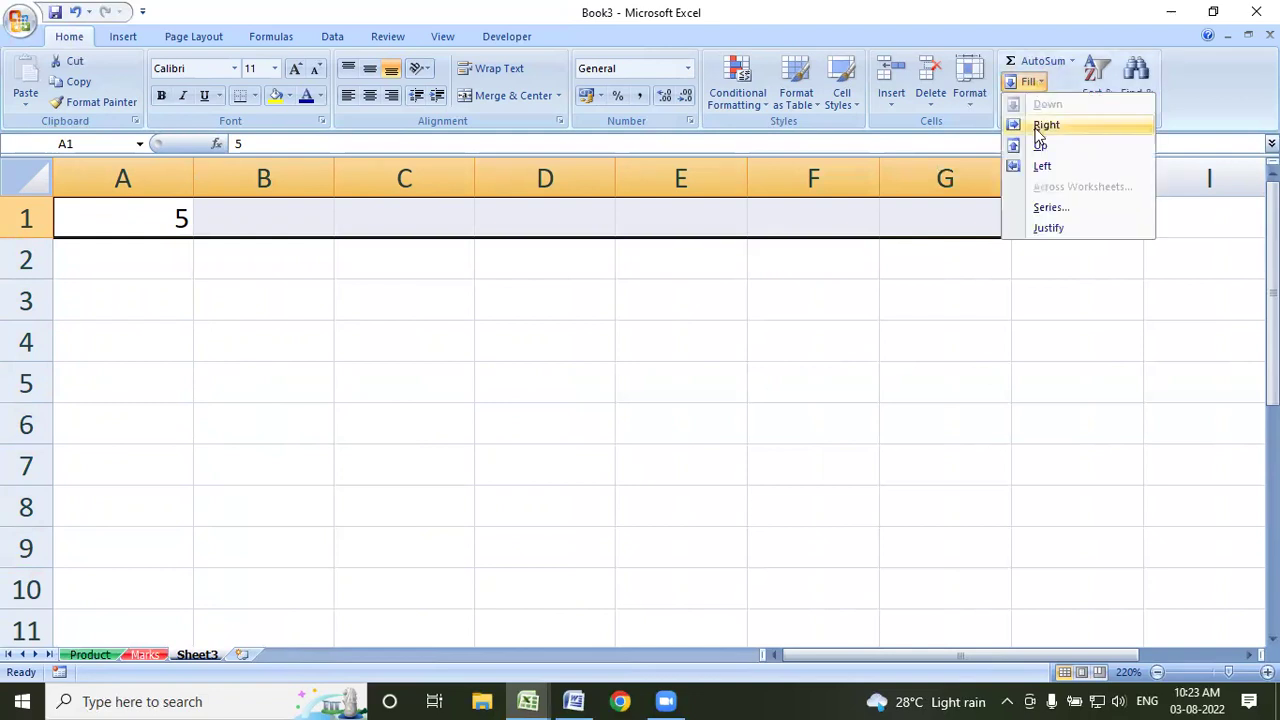
{"action": "left_click", "coordinate": [1044, 126]}
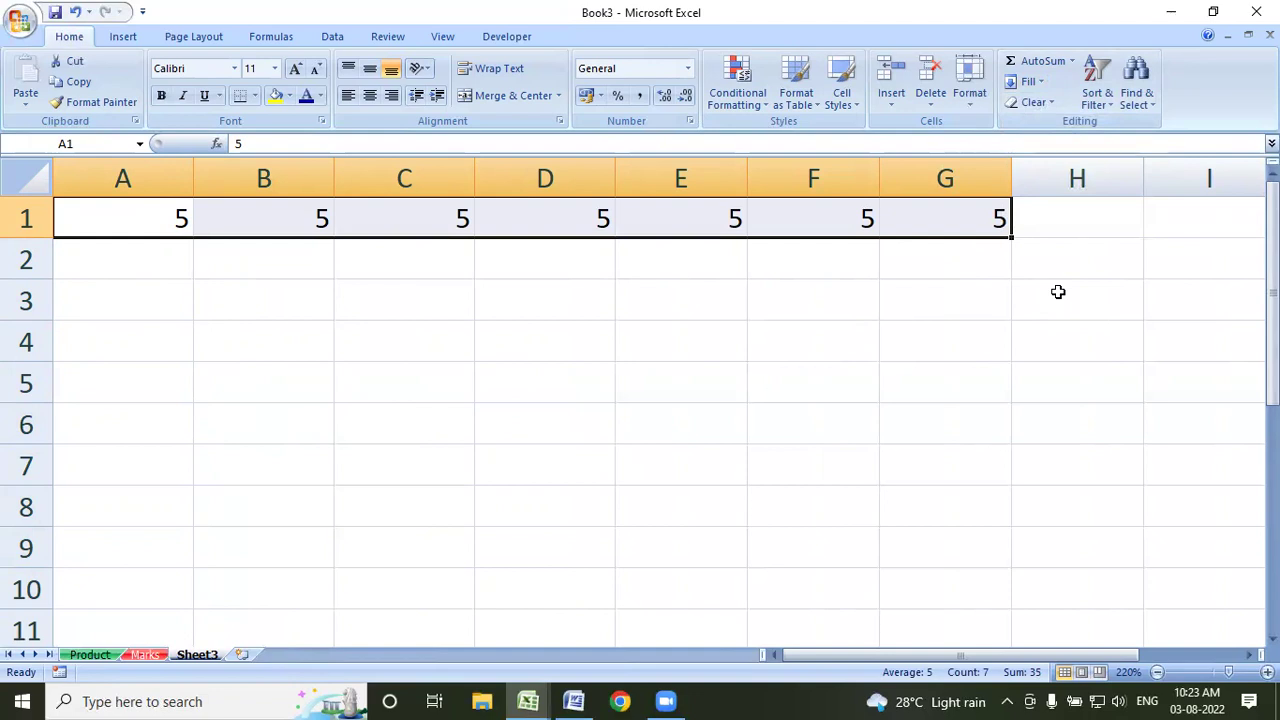
{"action": "key", "text": "Delete"}
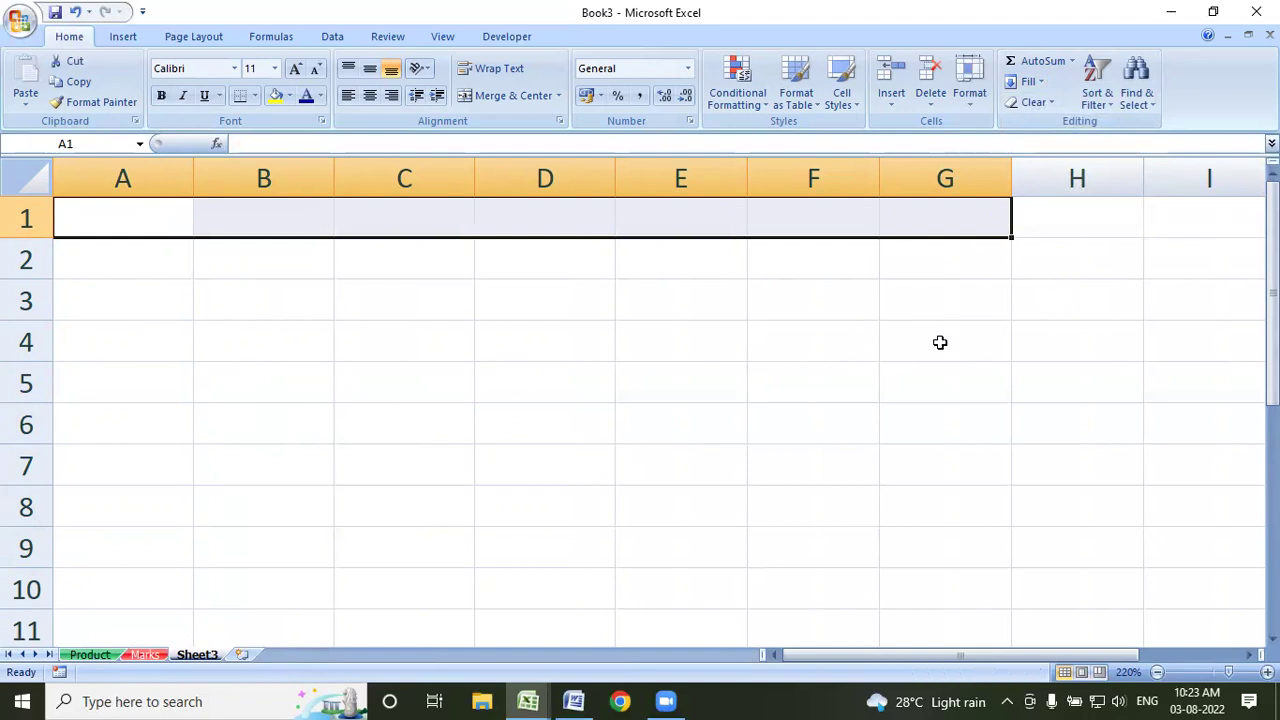
Enter 1 in A1 and fill a linear Rows series, step 1, stop value 10
{"action": "left_click", "coordinate": [115, 318]}
{"action": "left_click", "coordinate": [145, 218]}
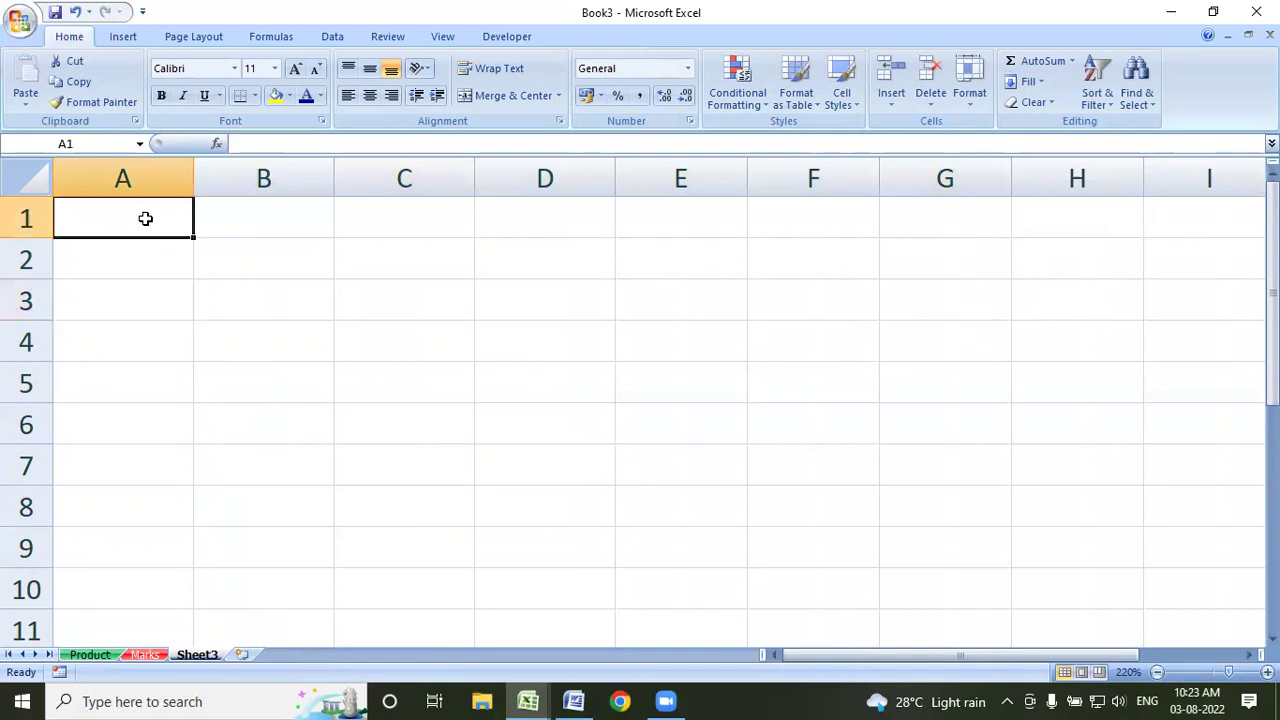
{"action": "type", "text": "1"}
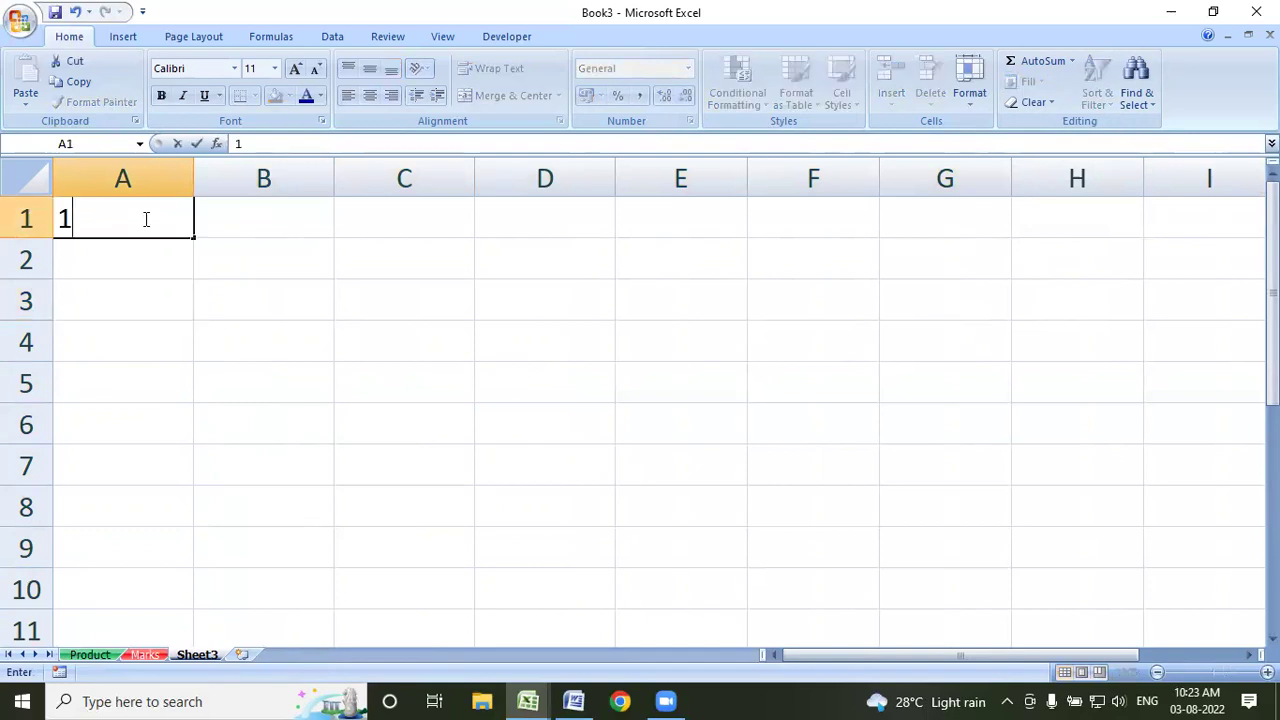
{"action": "key", "text": "Return"}
{"action": "mouse_move", "coordinate": [143, 218]}
{"action": "left_mouse_down"}
{"action": "mouse_move", "coordinate": [170, 477]}
{"action": "mouse_move", "coordinate": [154, 577]}
{"action": "left_mouse_up"}
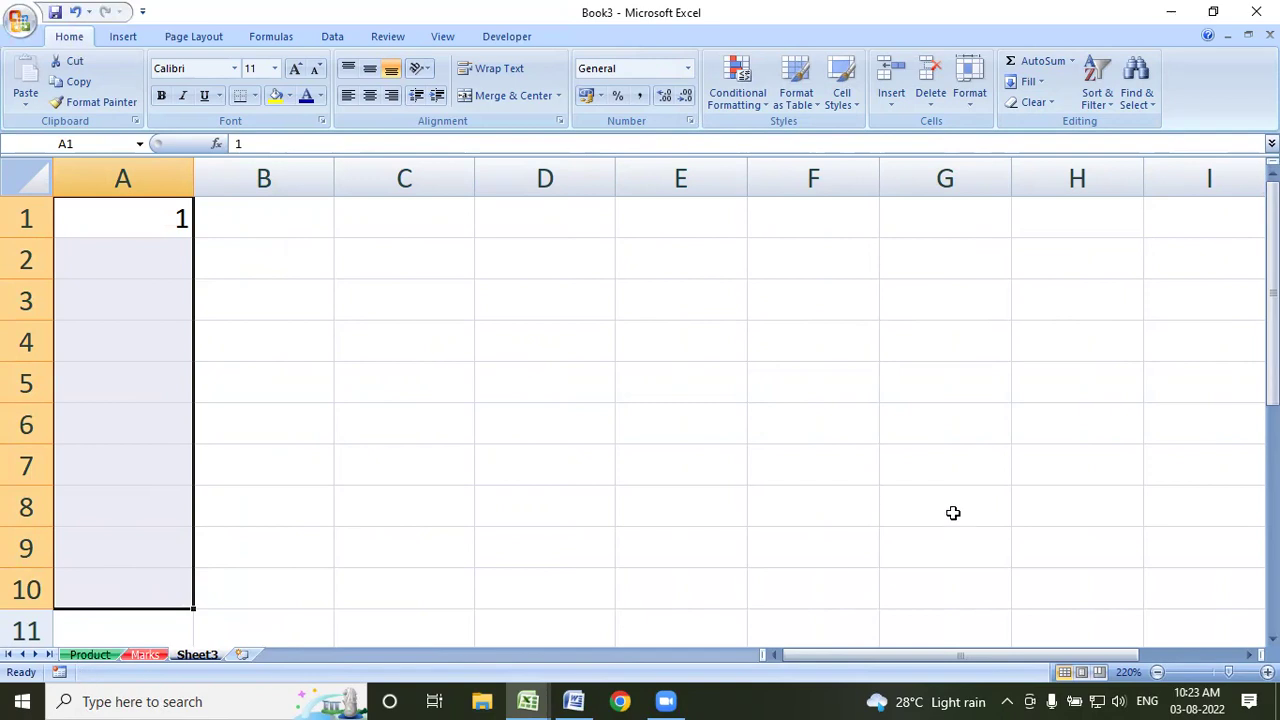
{"action": "left_click", "coordinate": [1028, 81]}
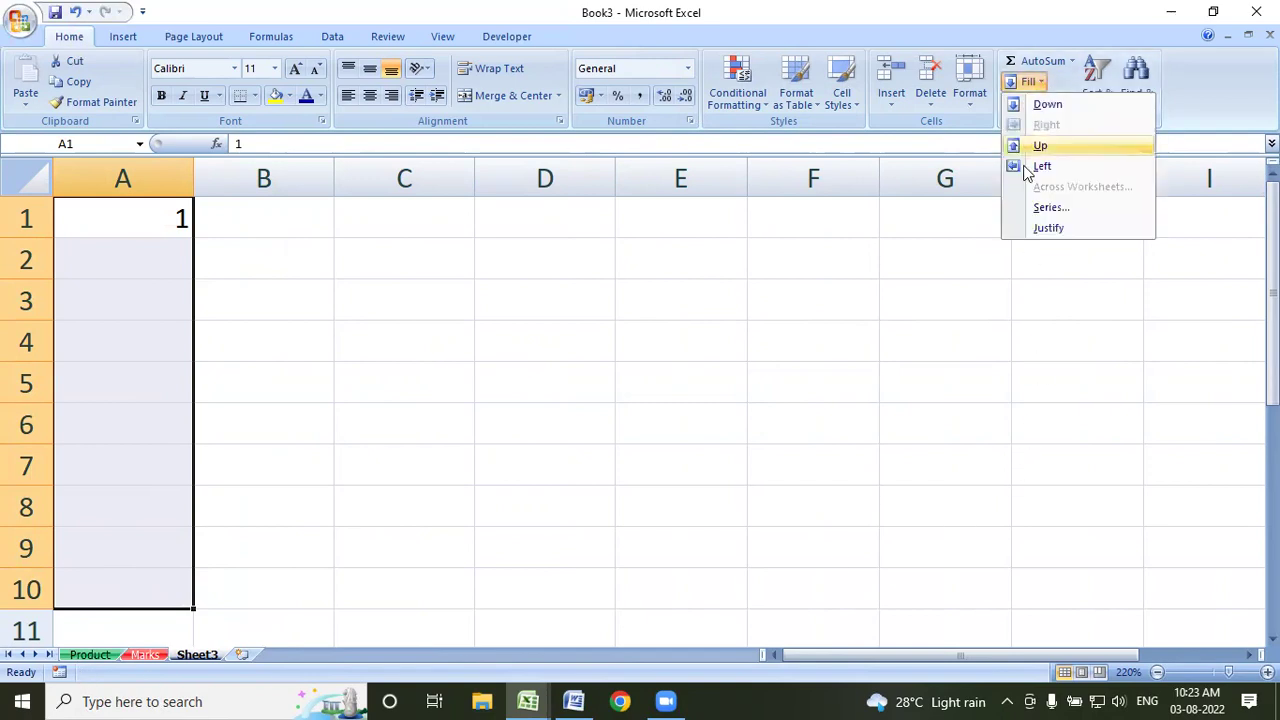
{"action": "left_click", "coordinate": [1048, 209]}
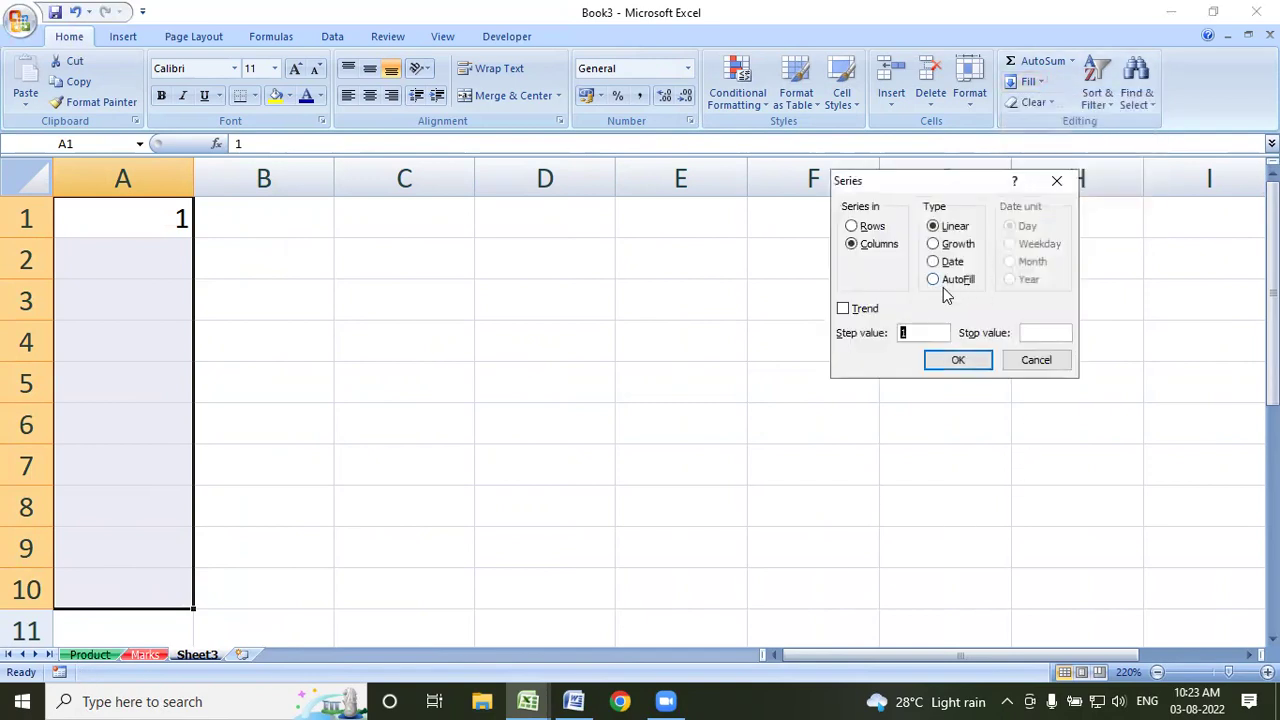
{"action": "left_click", "coordinate": [860, 228]}
{"action": "left_click", "coordinate": [1038, 335]}
{"action": "left_click", "coordinate": [943, 362]}
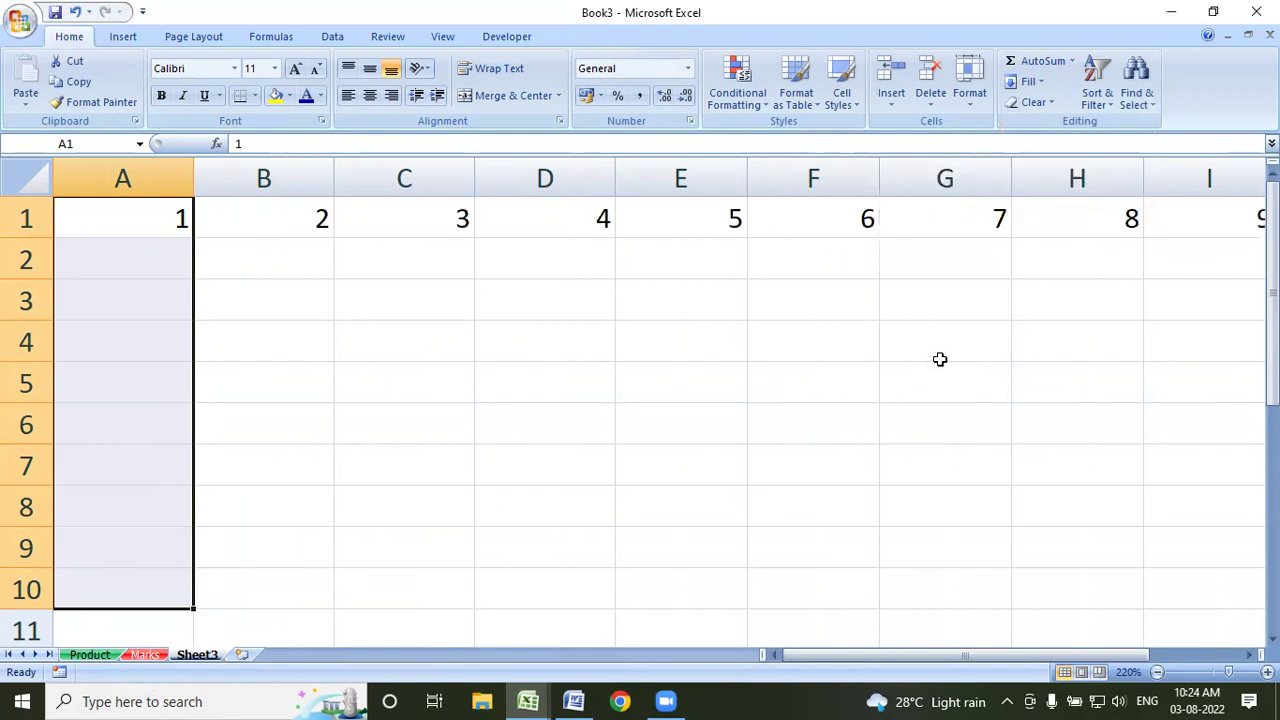
{"action": "mouse_move", "coordinate": [999, 656]}
{"action": "left_mouse_down"}
{"action": "mouse_move", "coordinate": [1080, 656]}
{"action": "mouse_move", "coordinate": [892, 651]}
{"action": "left_mouse_up"}
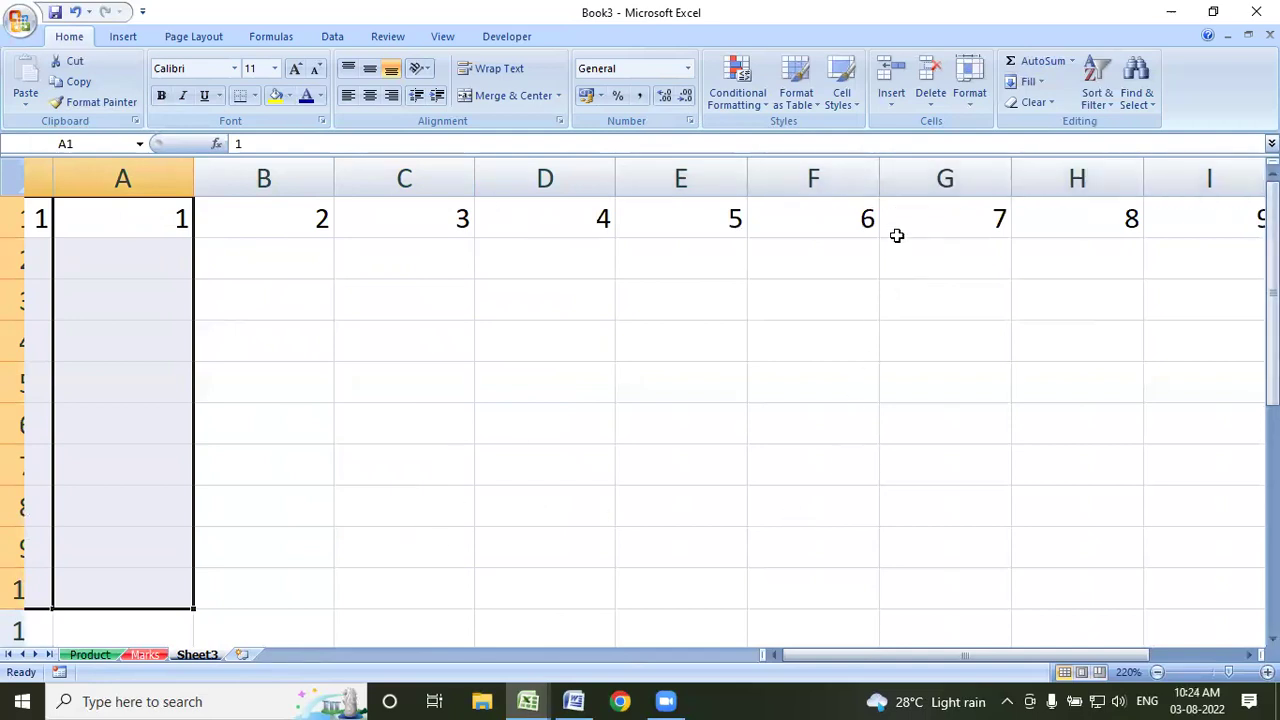
Fill A1:A10 with a linear Columns series from 1 to 10
{"action": "left_click", "coordinate": [1028, 82]}
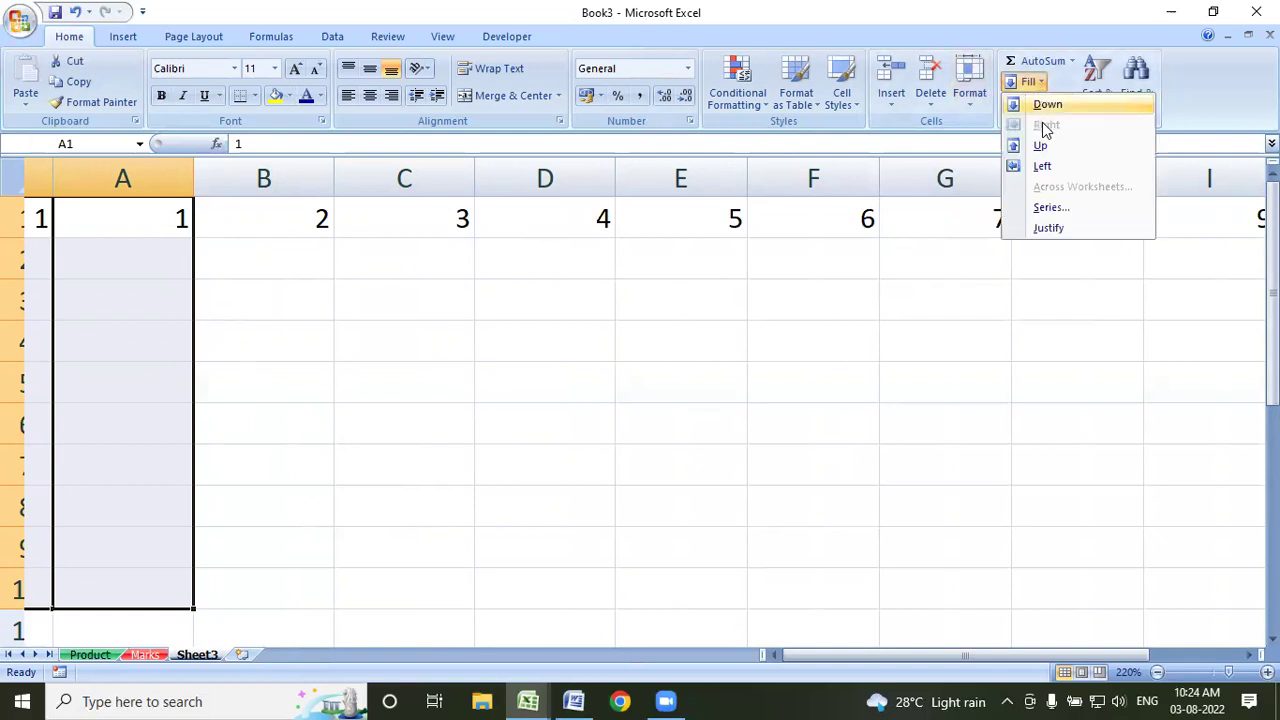
{"action": "left_click", "coordinate": [1040, 210]}
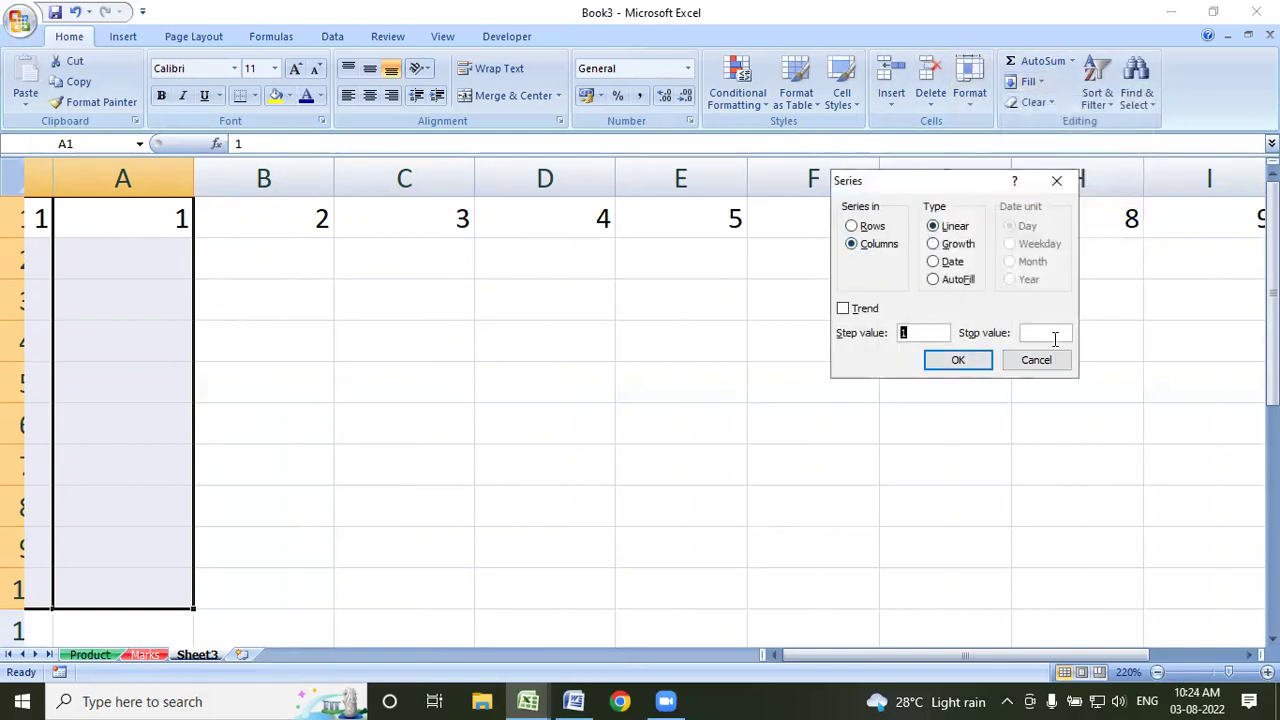
{"action": "left_click", "coordinate": [956, 360]}
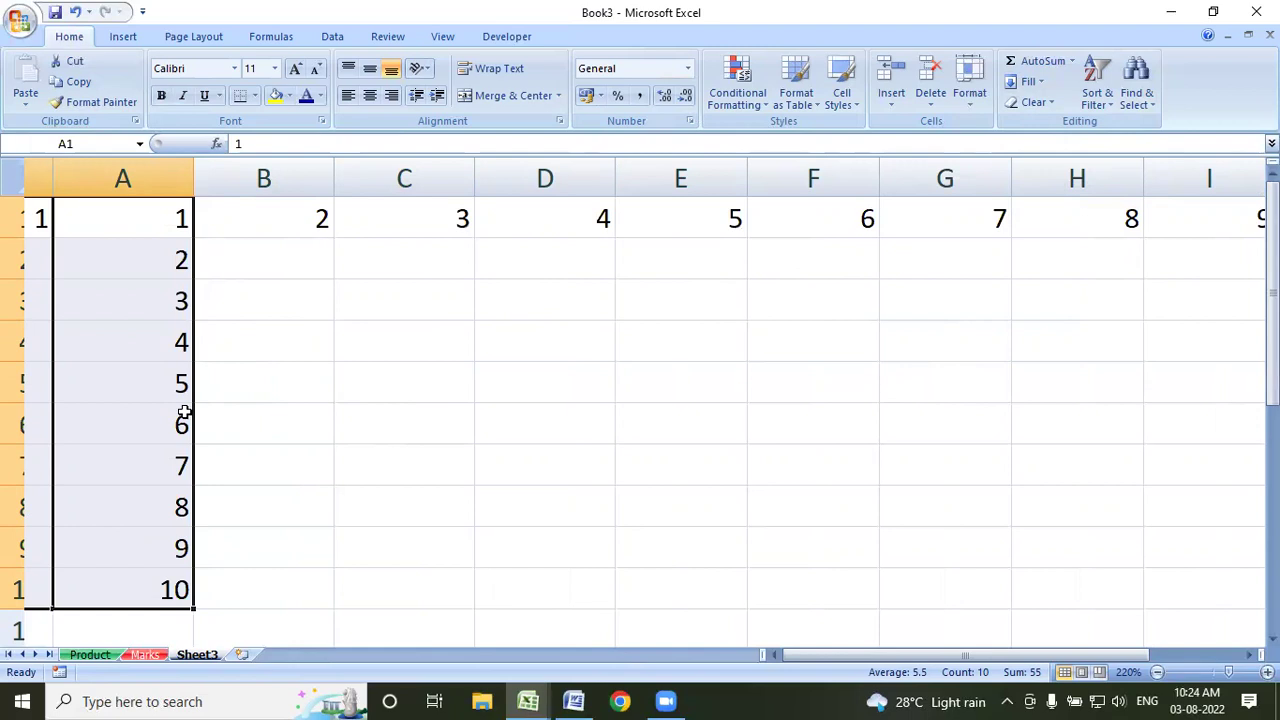
Select the whole number block with Ctrl+Shift+End, delete it, and return to A1
{"action": "key", "text": "ctrl+shift+End"}
{"action": "key", "text": "Delete"}
{"action": "key", "text": "ctrl+Home"}
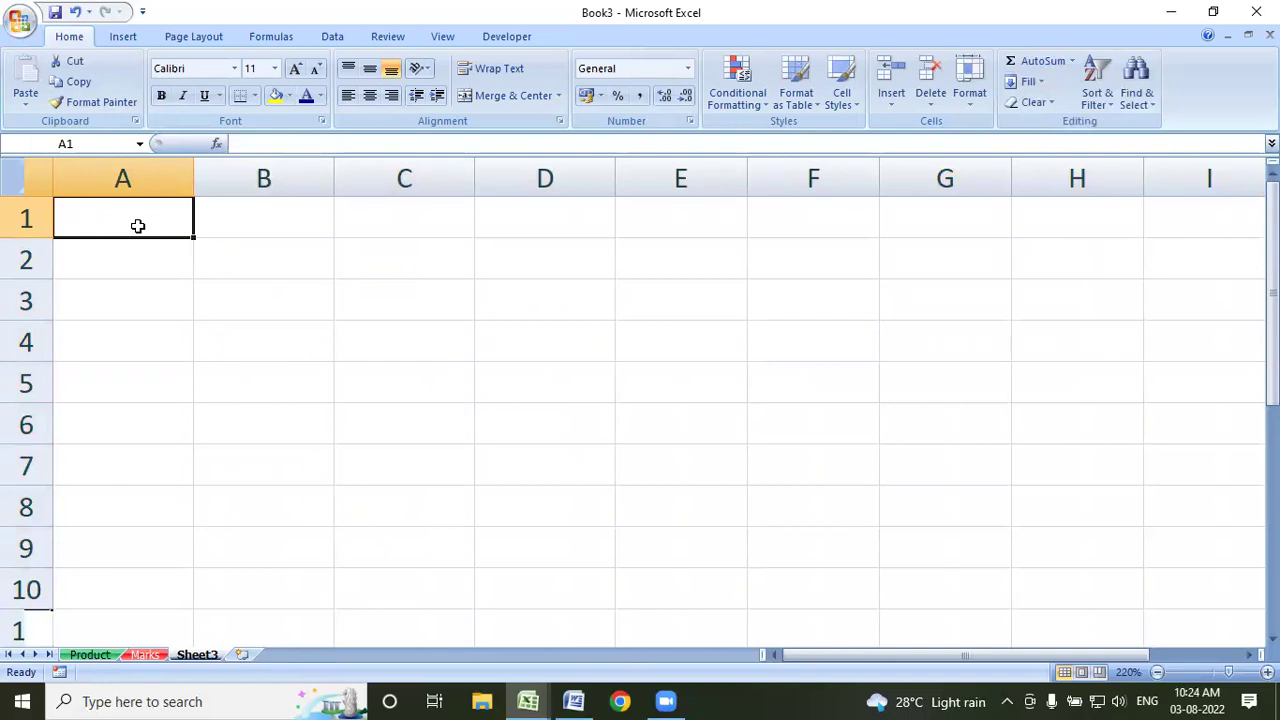
Enter 1 in A1 and fill a Columns series down to stop value 100
{"action": "type", "text": "1"}
{"action": "key", "text": "Return"}
{"action": "left_click", "coordinate": [137, 217]}
{"action": "left_click", "coordinate": [1030, 82]}
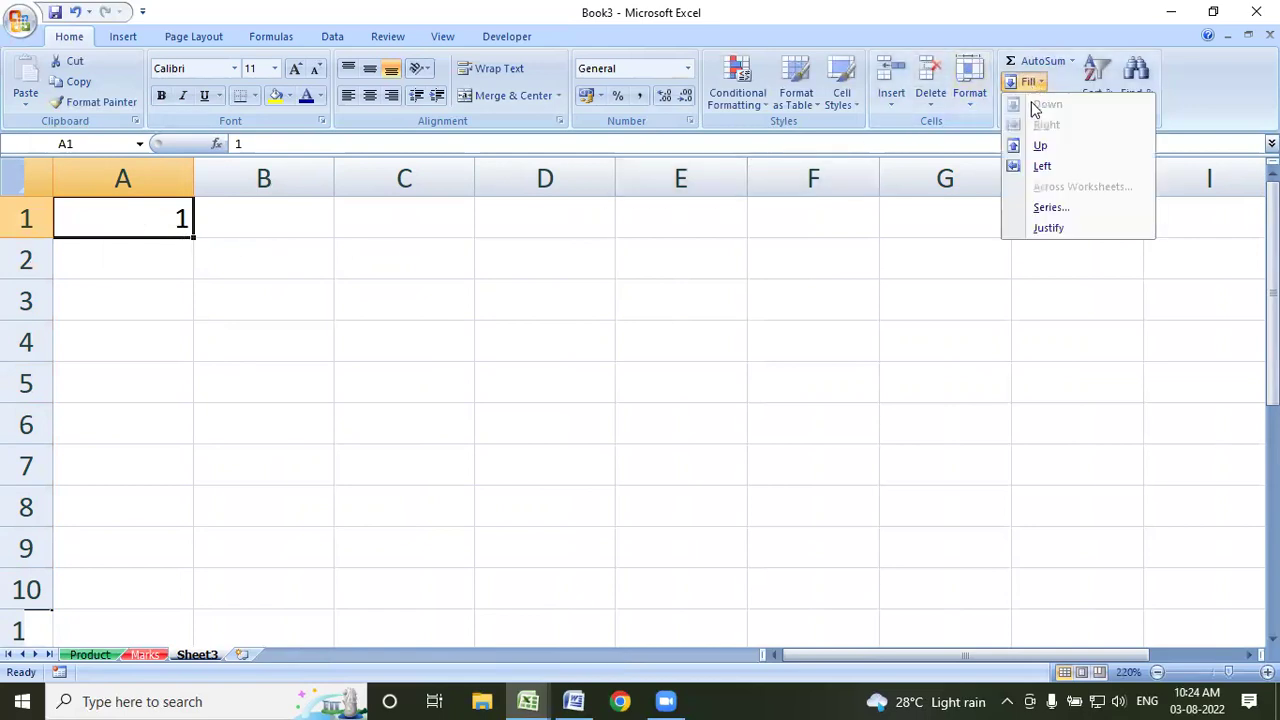
{"action": "key", "text": "Return"}
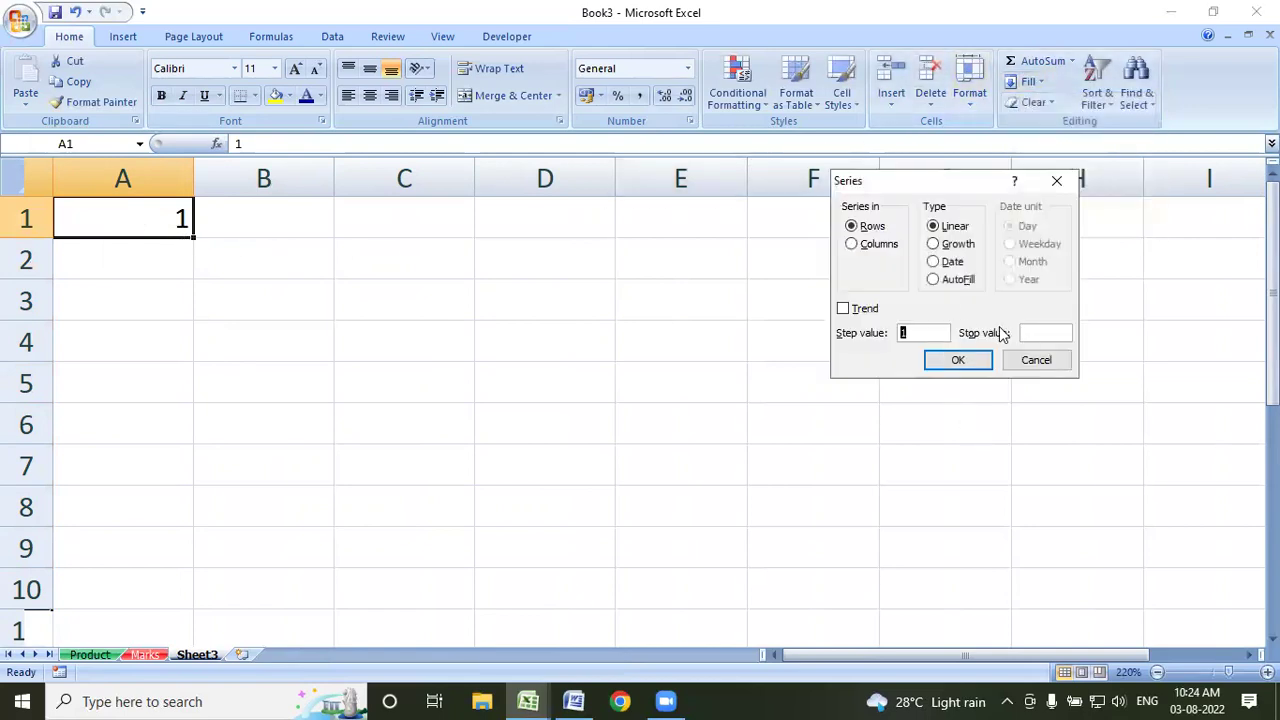
{"action": "left_click", "coordinate": [1038, 332]}
{"action": "type", "text": "100"}
{"action": "left_click", "coordinate": [868, 244]}
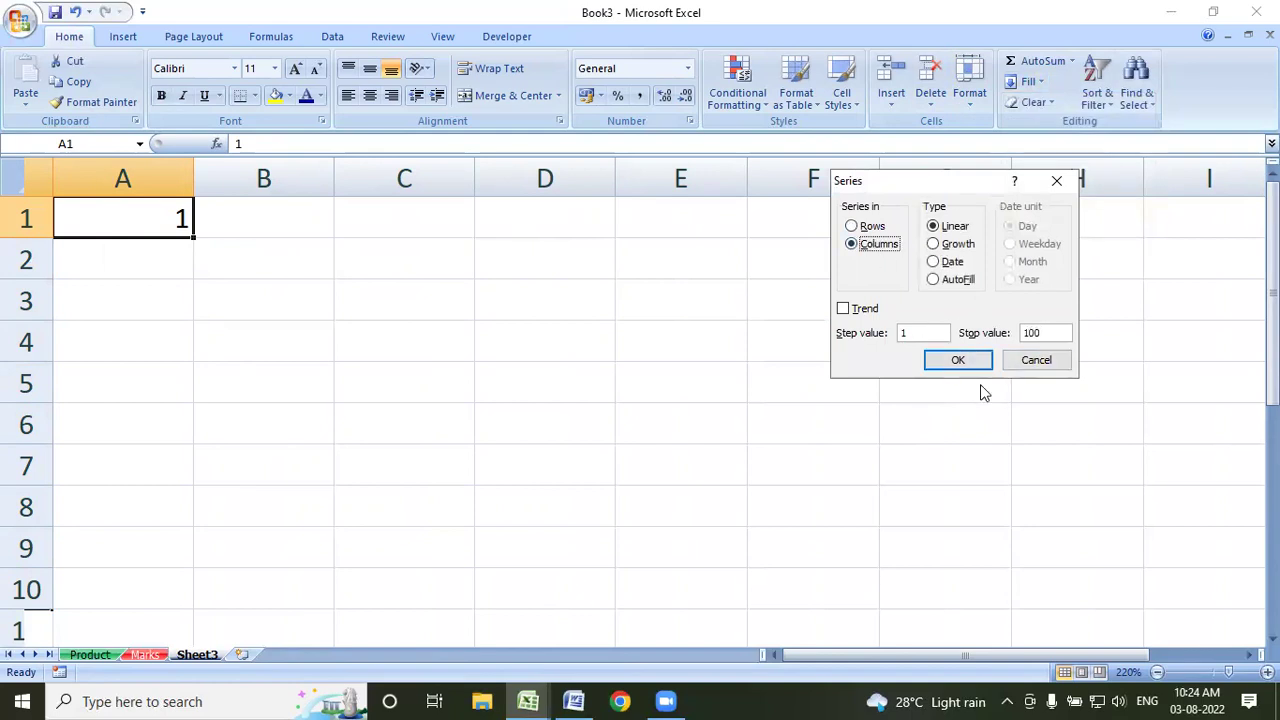
{"action": "left_click", "coordinate": [958, 360]}
Scroll down to check the series, then clear the 1 from A1
{"action": "scroll", "coordinate": [741, 404], "scroll_direction": "down", "scroll_amount": 8}
{"action": "scroll", "coordinate": [741, 404], "scroll_direction": "down", "scroll_amount": 8}
{"action": "scroll", "coordinate": [741, 404], "scroll_direction": "down", "scroll_amount": 7}
{"action": "scroll", "coordinate": [743, 406], "scroll_direction": "down", "scroll_amount": 9}
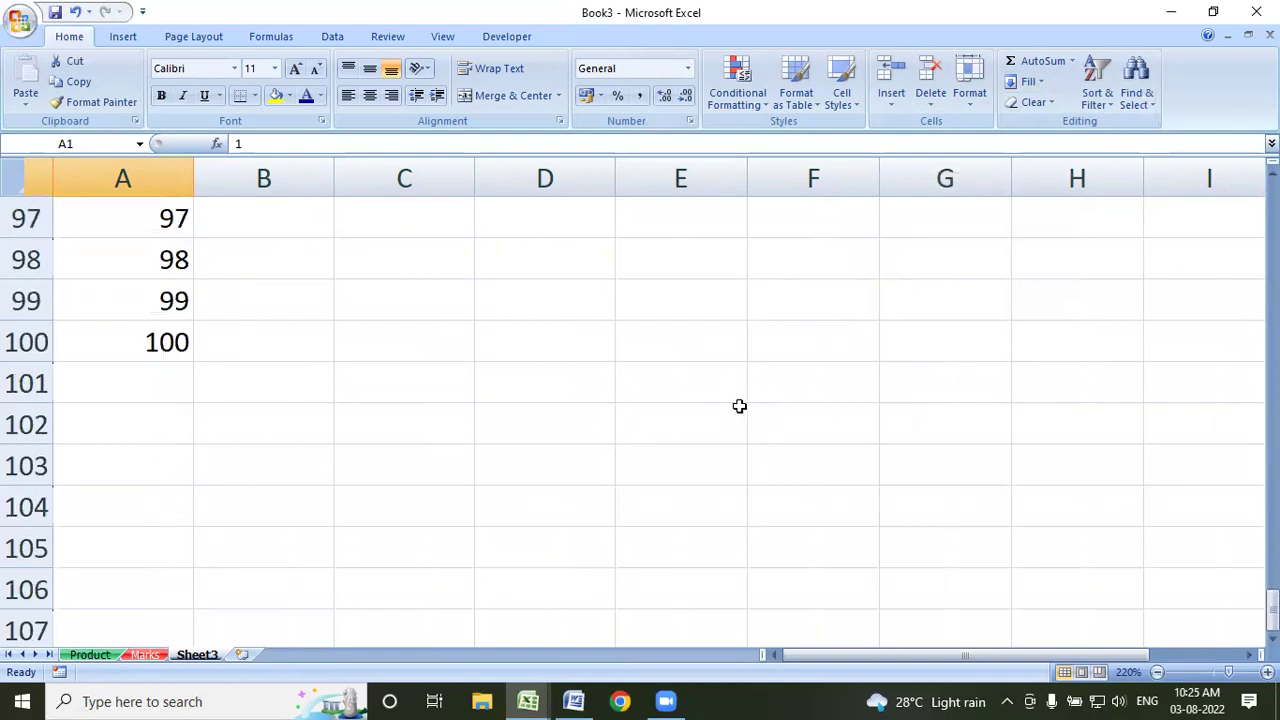
{"action": "scroll", "coordinate": [694, 408], "scroll_direction": "up", "scroll_amount": 8}
{"action": "scroll", "coordinate": [694, 408], "scroll_direction": "up", "scroll_amount": 10}
{"action": "scroll", "coordinate": [694, 408], "scroll_direction": "up", "scroll_amount": 5}
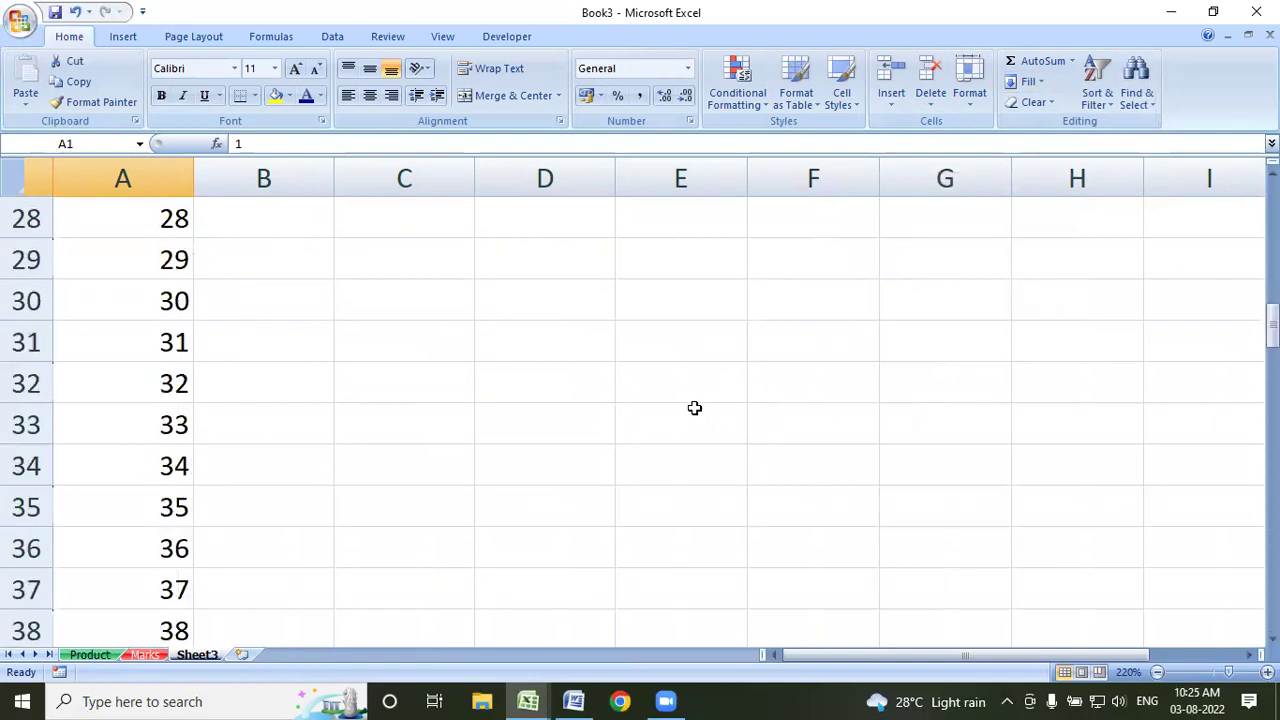
{"action": "scroll", "coordinate": [694, 408], "scroll_direction": "up", "scroll_amount": 9}
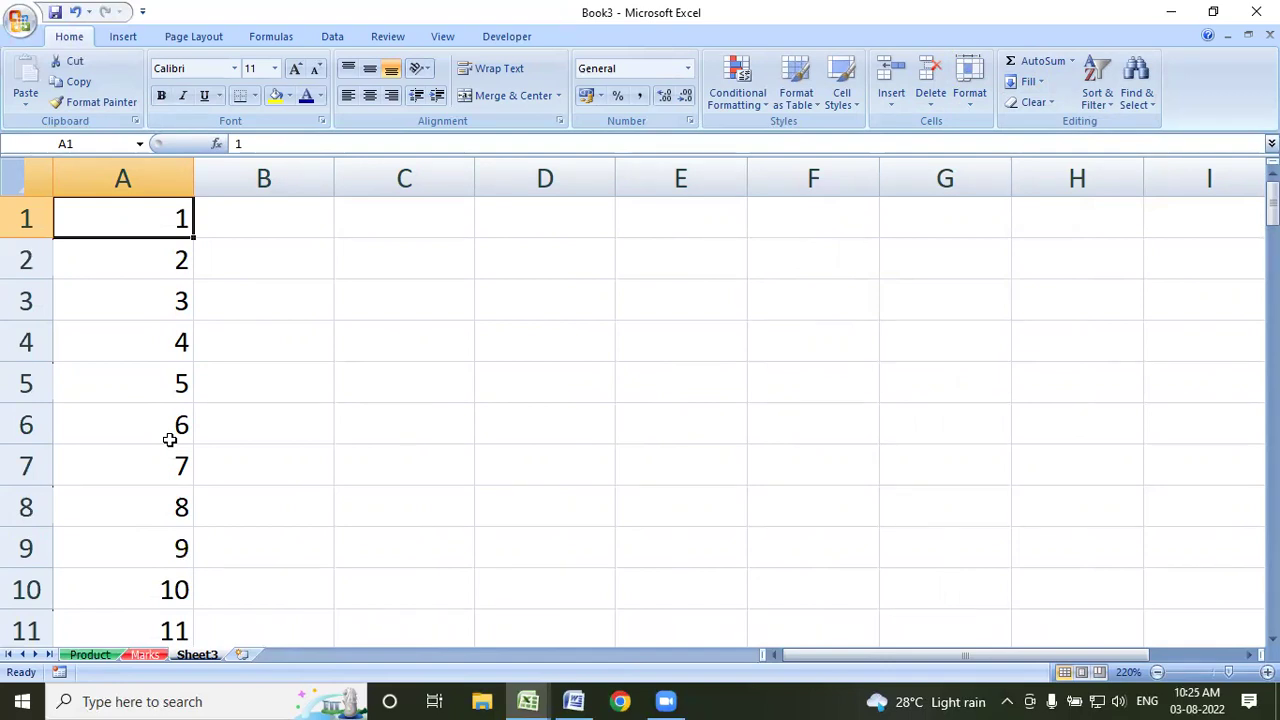
{"action": "key", "text": "Delete"}
Clear the numbers below A1 and re-enter 1 in A1
{"action": "key", "text": "ctrl+shift+Down"}
{"action": "key", "text": "Delete"}
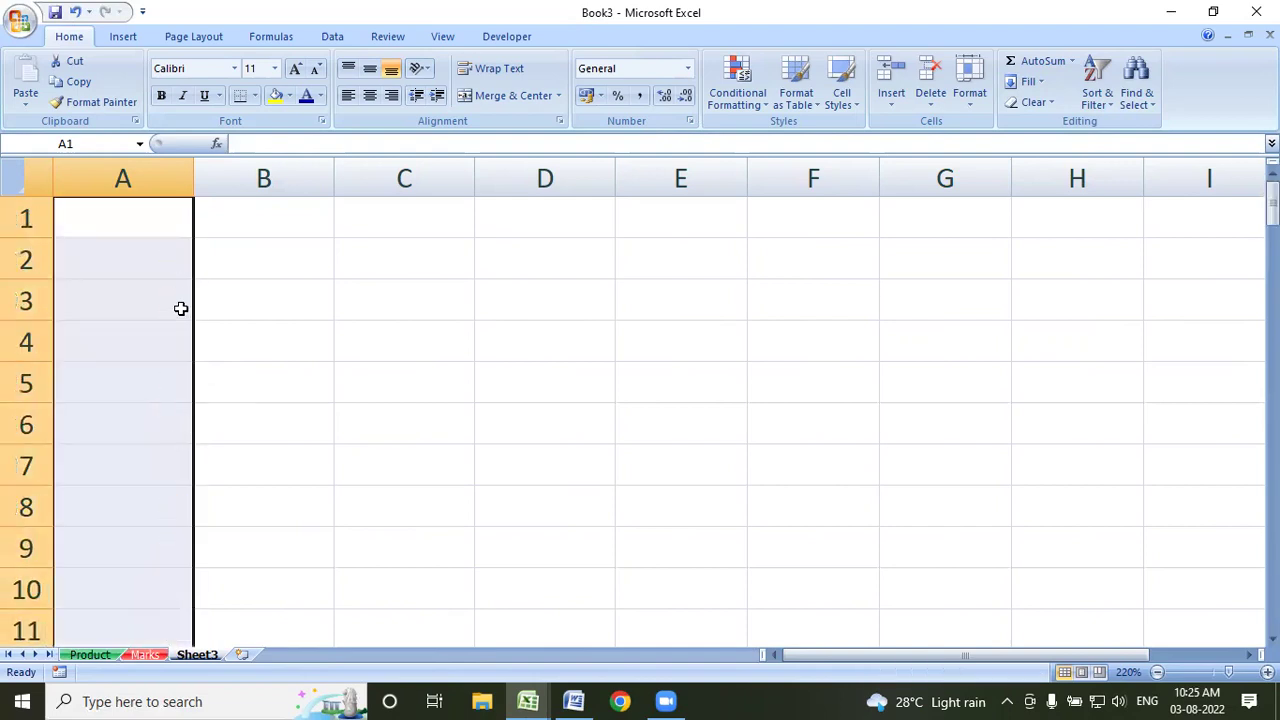
{"action": "left_click", "coordinate": [155, 215]}
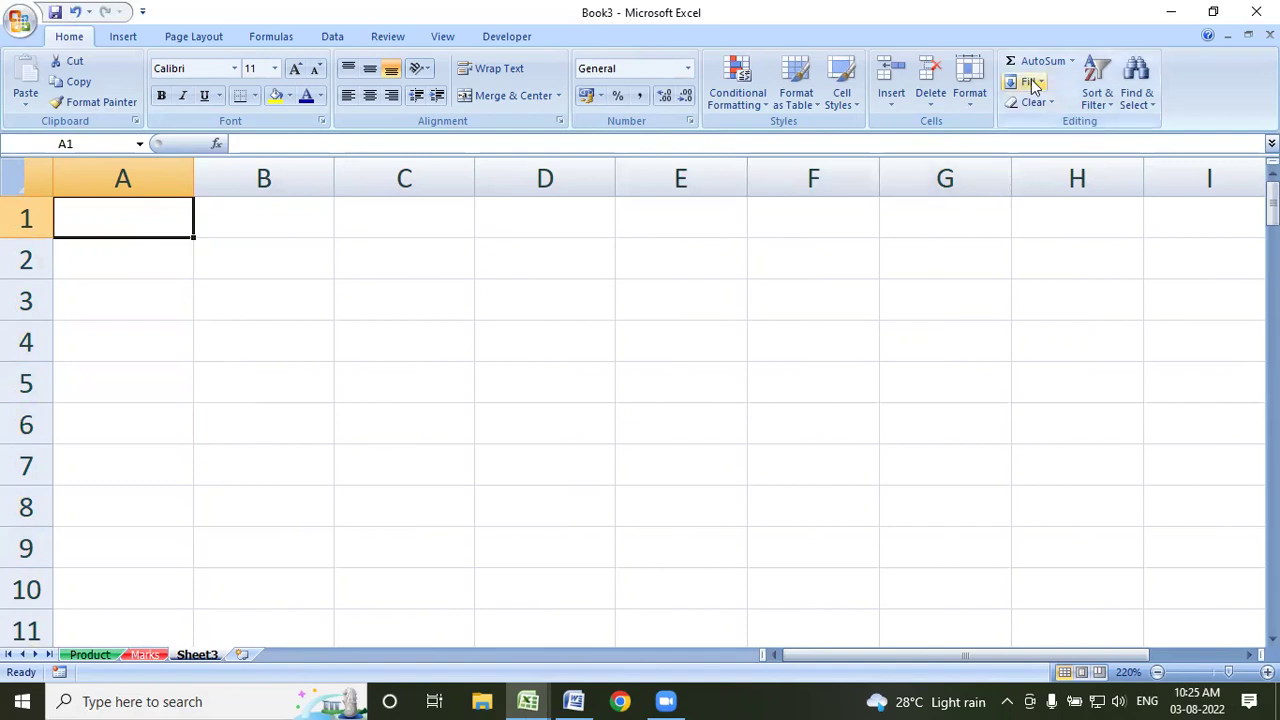
{"action": "type", "text": "1"}
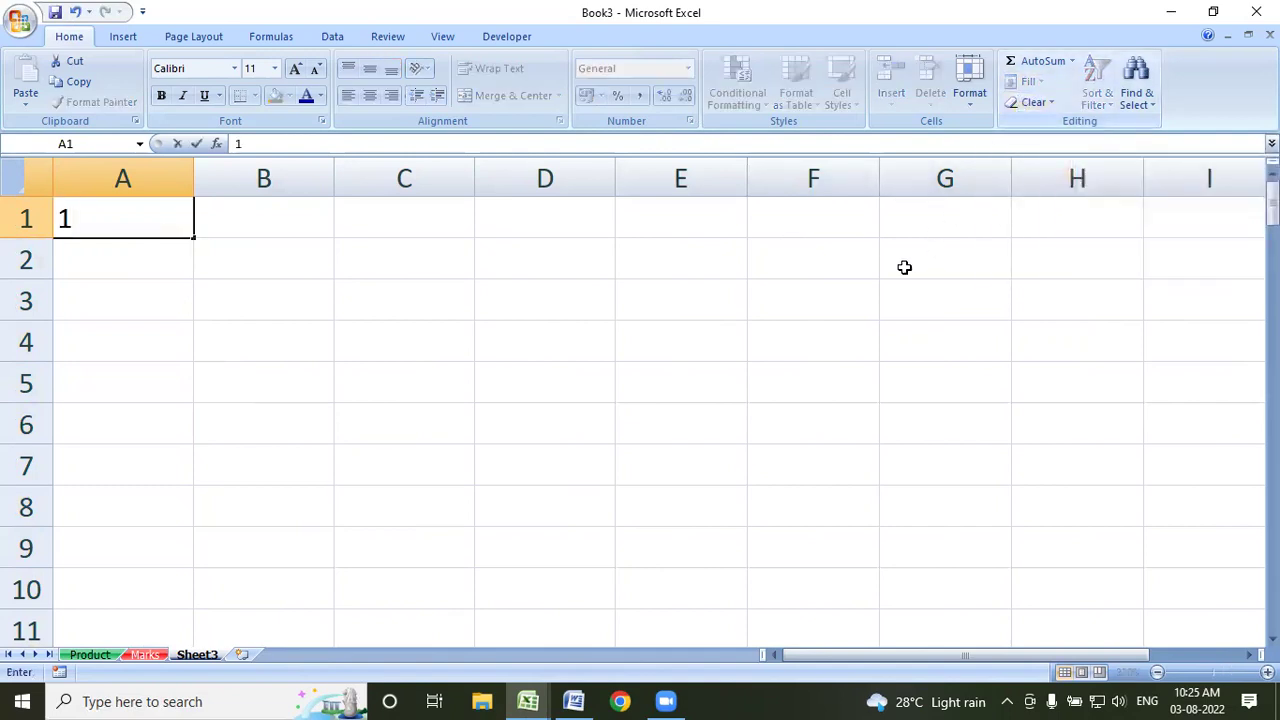
{"action": "left_click", "coordinate": [905, 262]}
{"action": "left_click", "coordinate": [134, 218]}
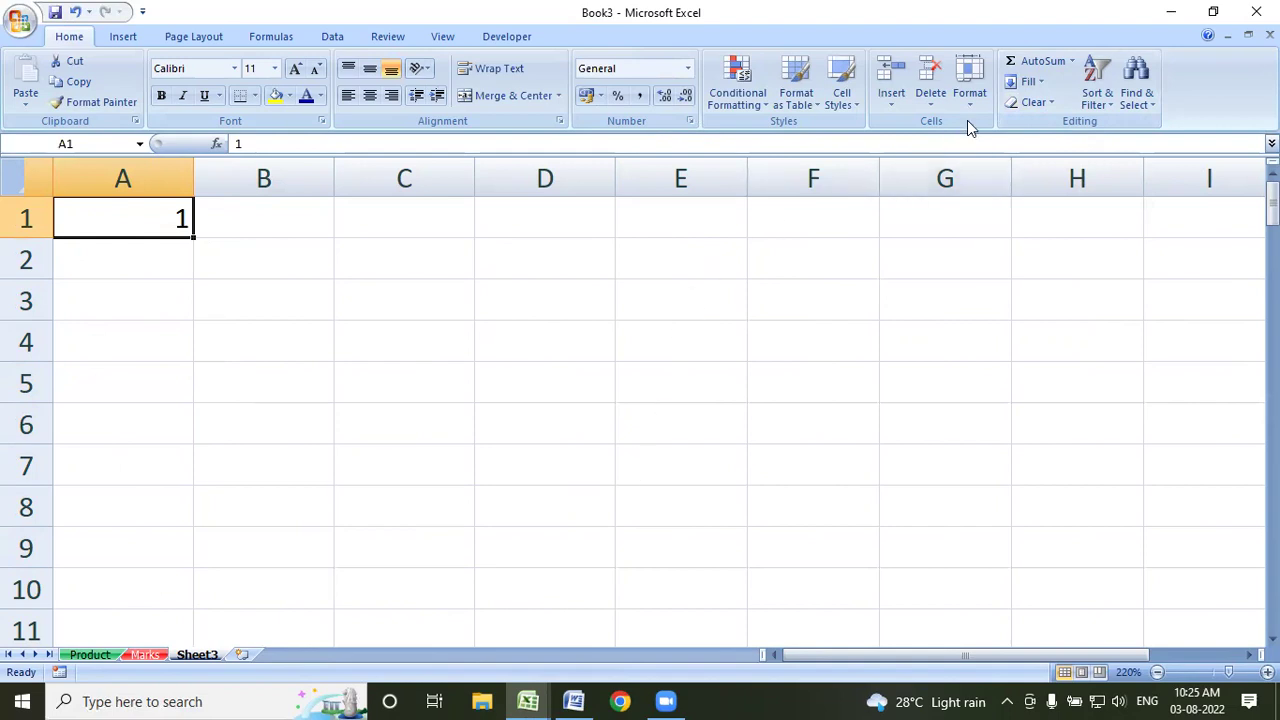
Fill a step-10 Columns series down column A, then undo it with Ctrl+Z
{"action": "left_click", "coordinate": [1036, 88]}
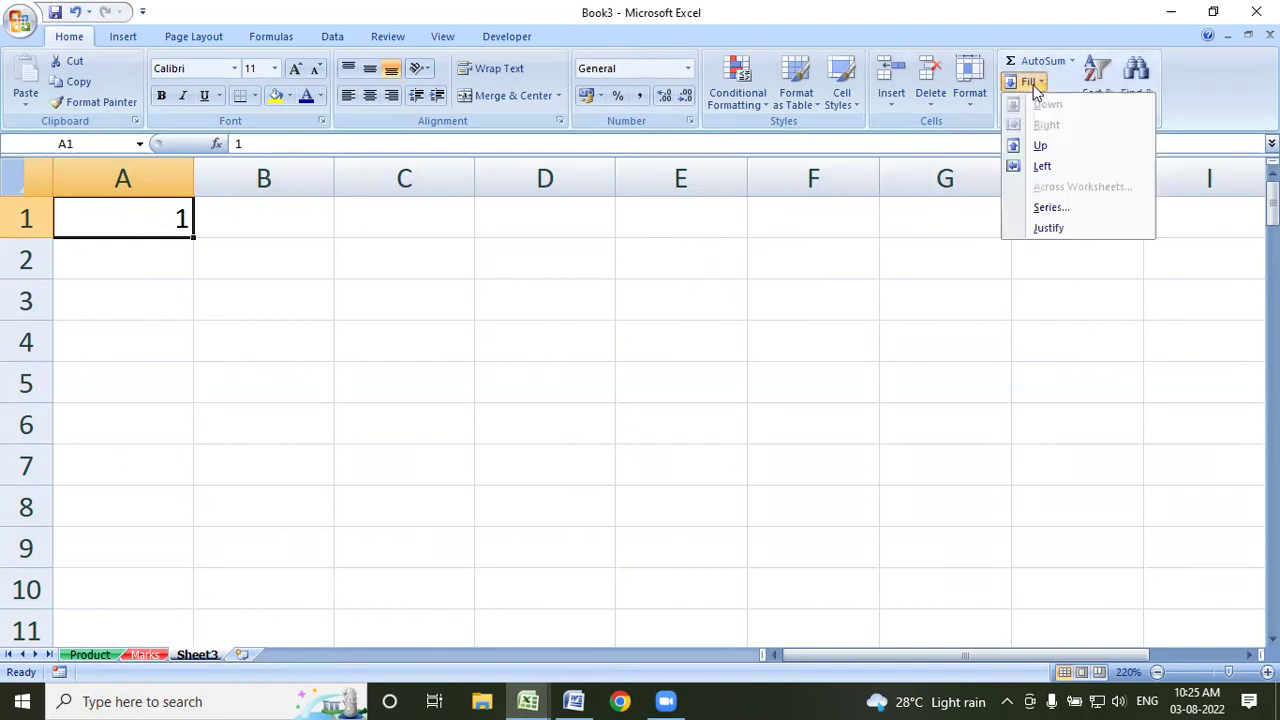
{"action": "left_click", "coordinate": [1052, 208]}
{"action": "left_click", "coordinate": [885, 250]}
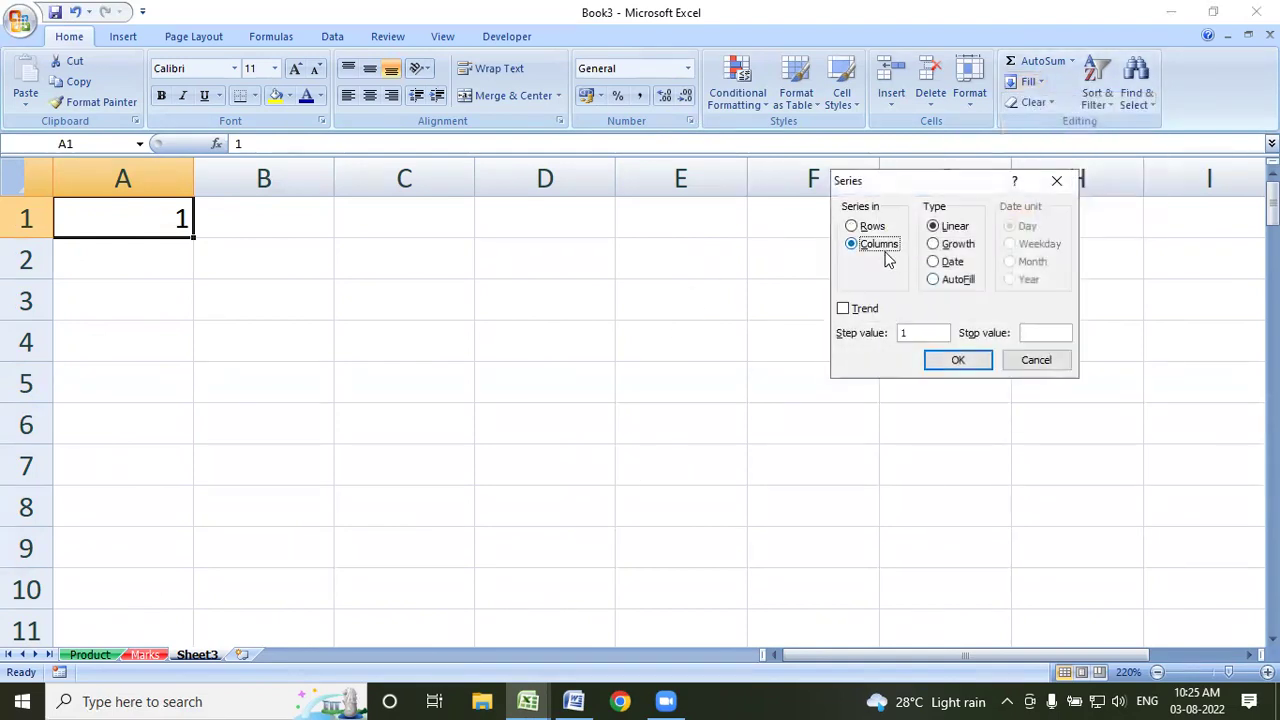
{"action": "left_click_drag", "start_coordinate": [934, 337], "coordinate": [893, 340]}
{"action": "left_click", "coordinate": [975, 362]}
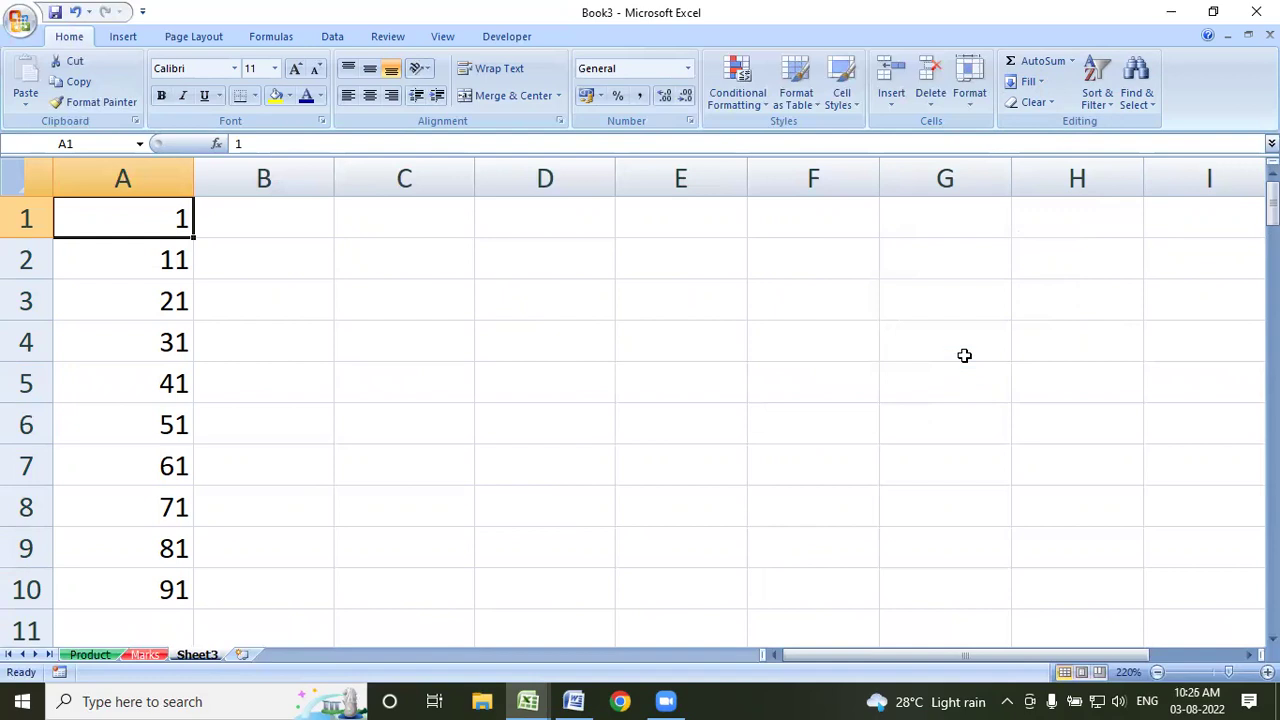
{"action": "key", "text": "ctrl+z"}
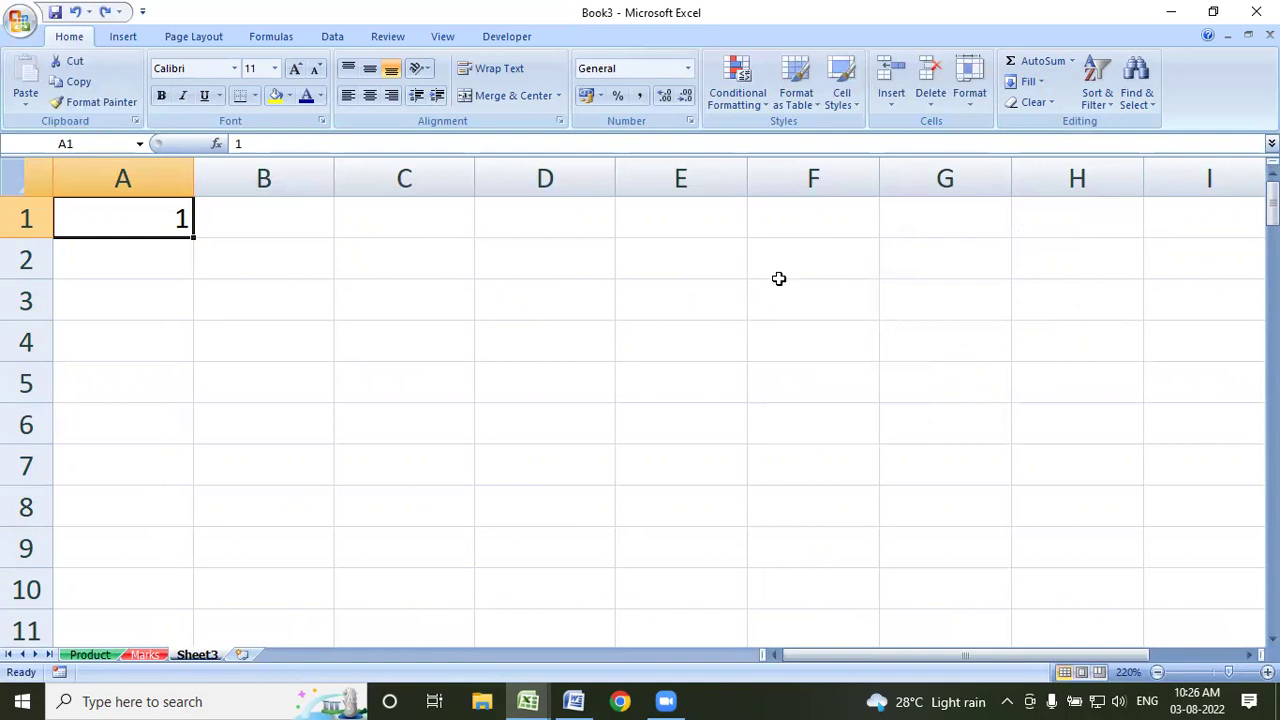
{"action": "left_click", "coordinate": [1028, 82]}
{"action": "left_click", "coordinate": [1048, 208]}
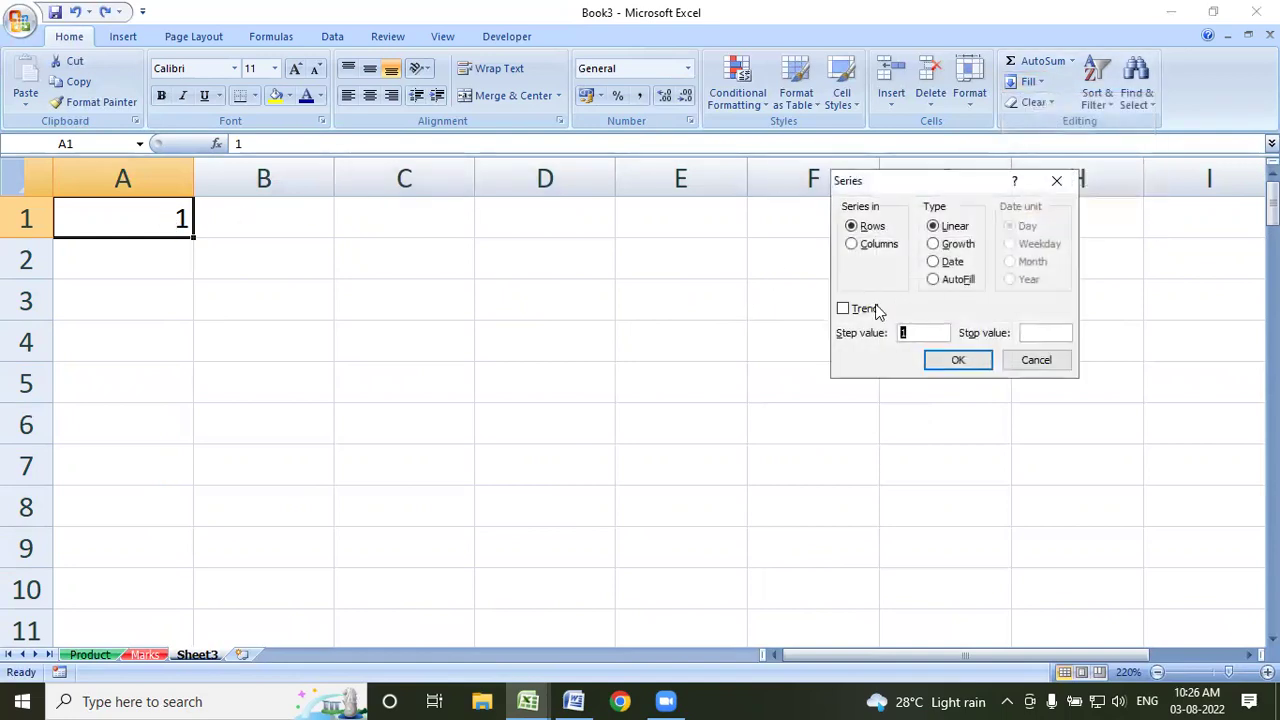
{"action": "left_click", "coordinate": [868, 245]}
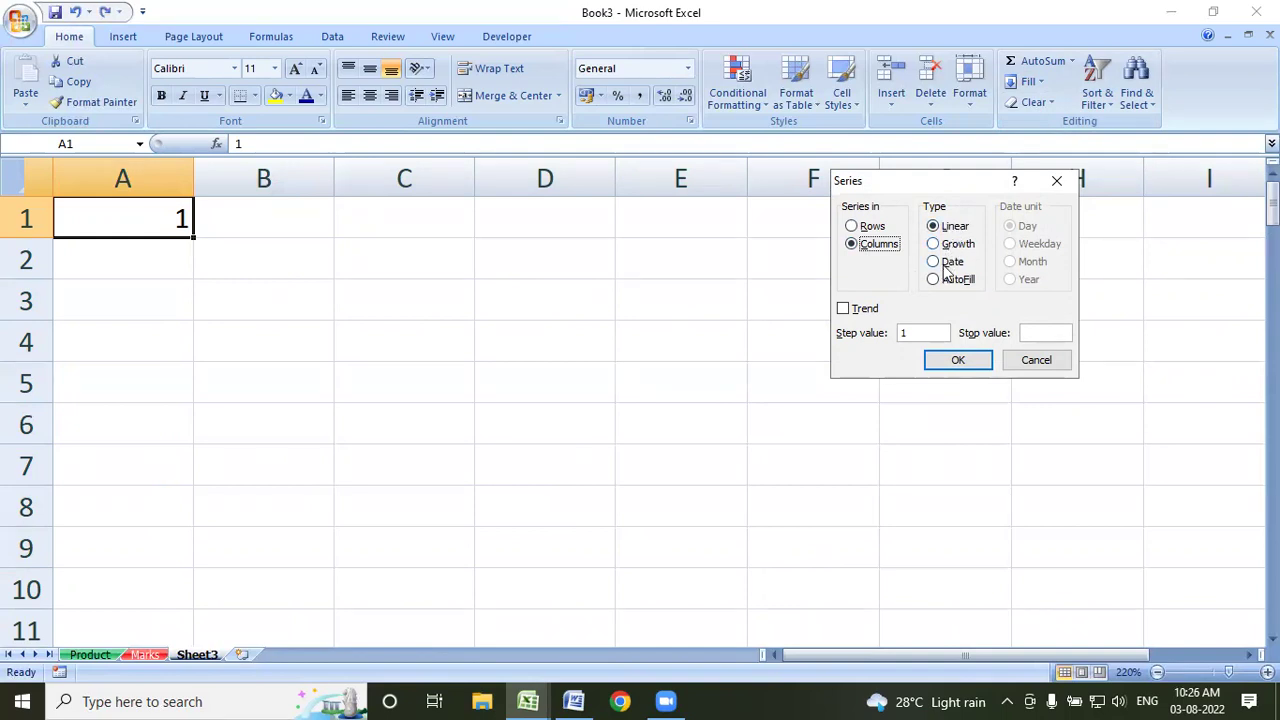
{"action": "left_click", "coordinate": [945, 264]}
{"action": "left_click", "coordinate": [928, 335]}
{"action": "type", "text": "100"}
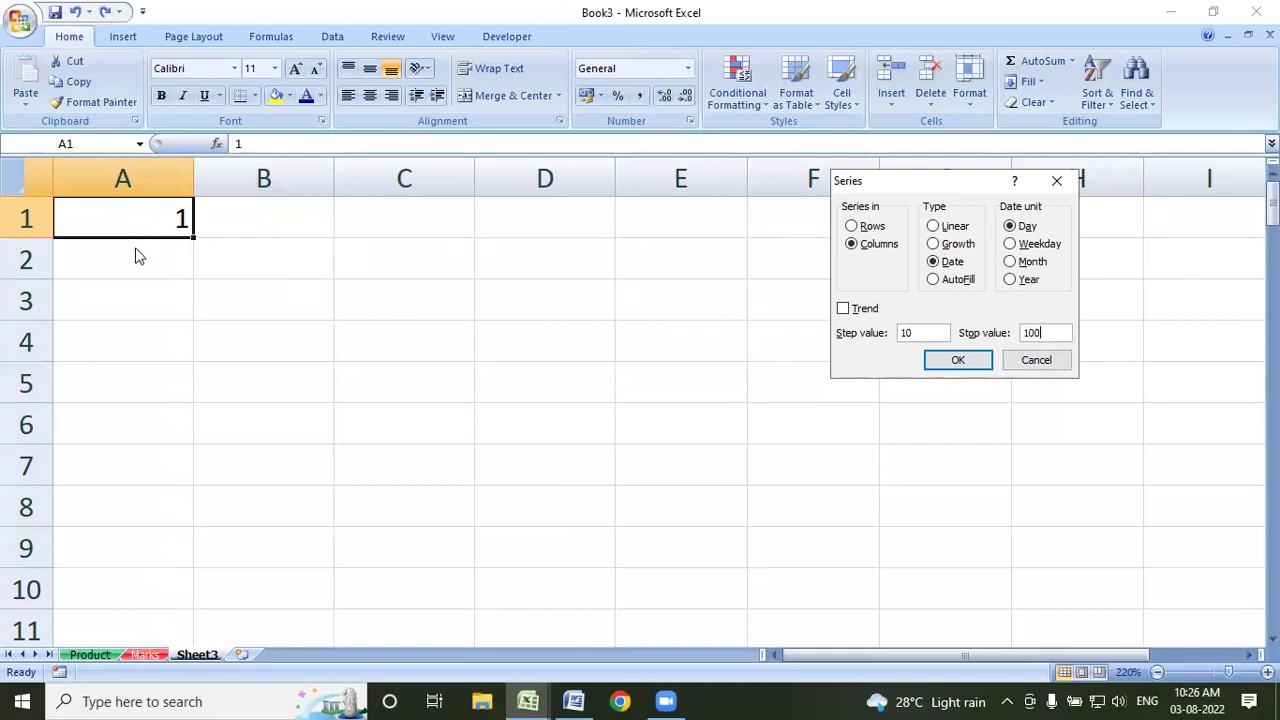
{"action": "left_click", "coordinate": [955, 362]}
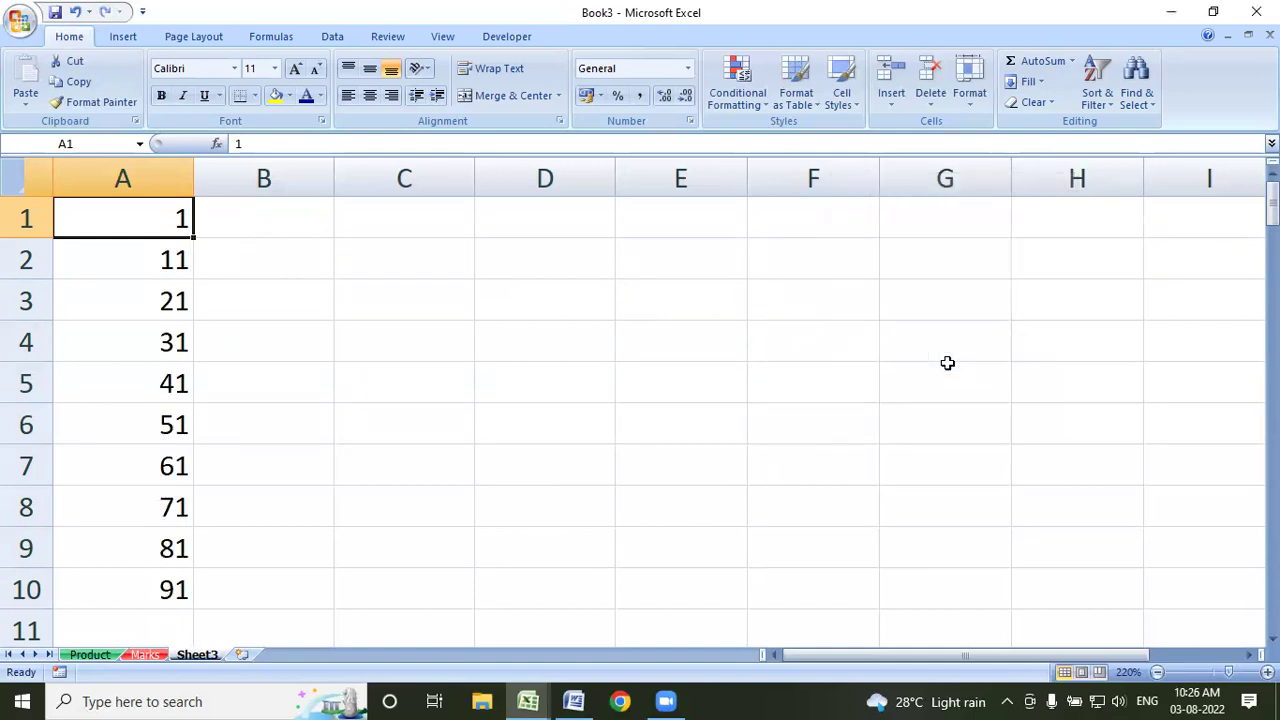
{"action": "key", "text": "ctrl+z"}
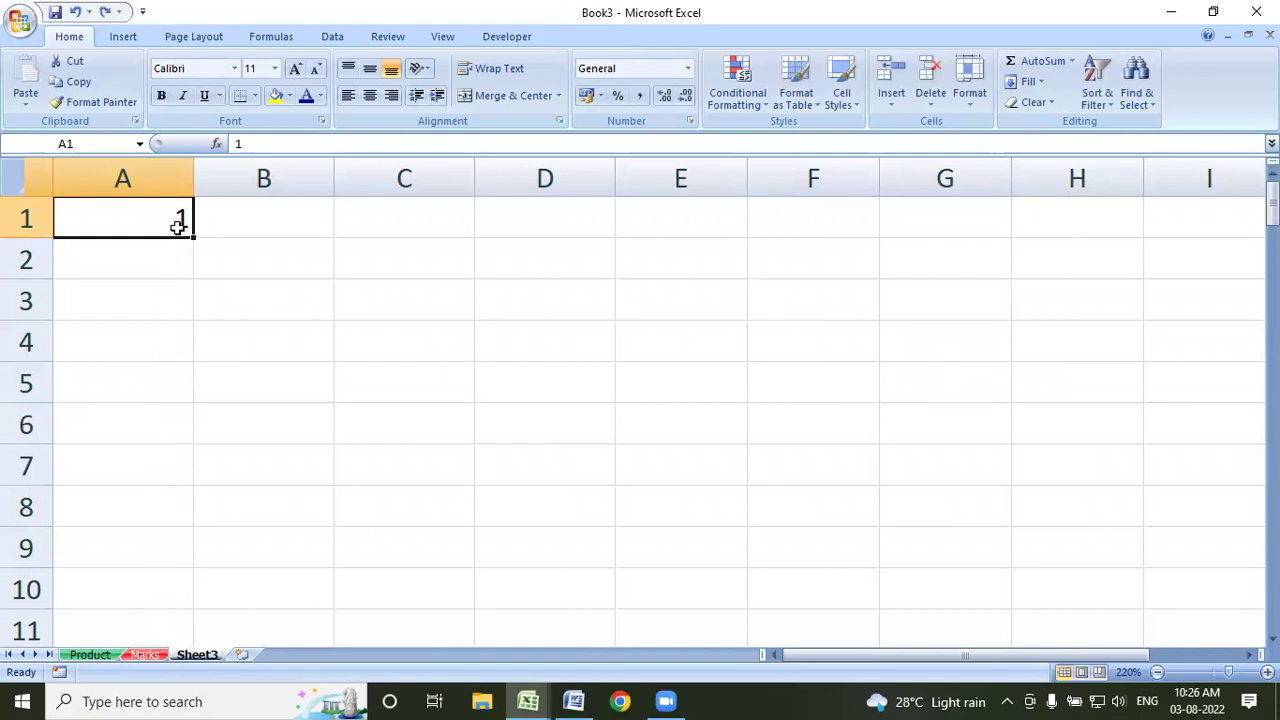
Enter 2 in A2 and fill a step-10 Rows series to build the 1–100 grid
{"action": "left_click", "coordinate": [167, 247]}
{"action": "type", "text": "2"}
{"action": "mouse_move", "coordinate": [177, 217]}
{"action": "left_mouse_down"}
{"action": "mouse_move", "coordinate": [166, 257]}
{"action": "mouse_move", "coordinate": [176, 591]}
{"action": "left_mouse_up"}
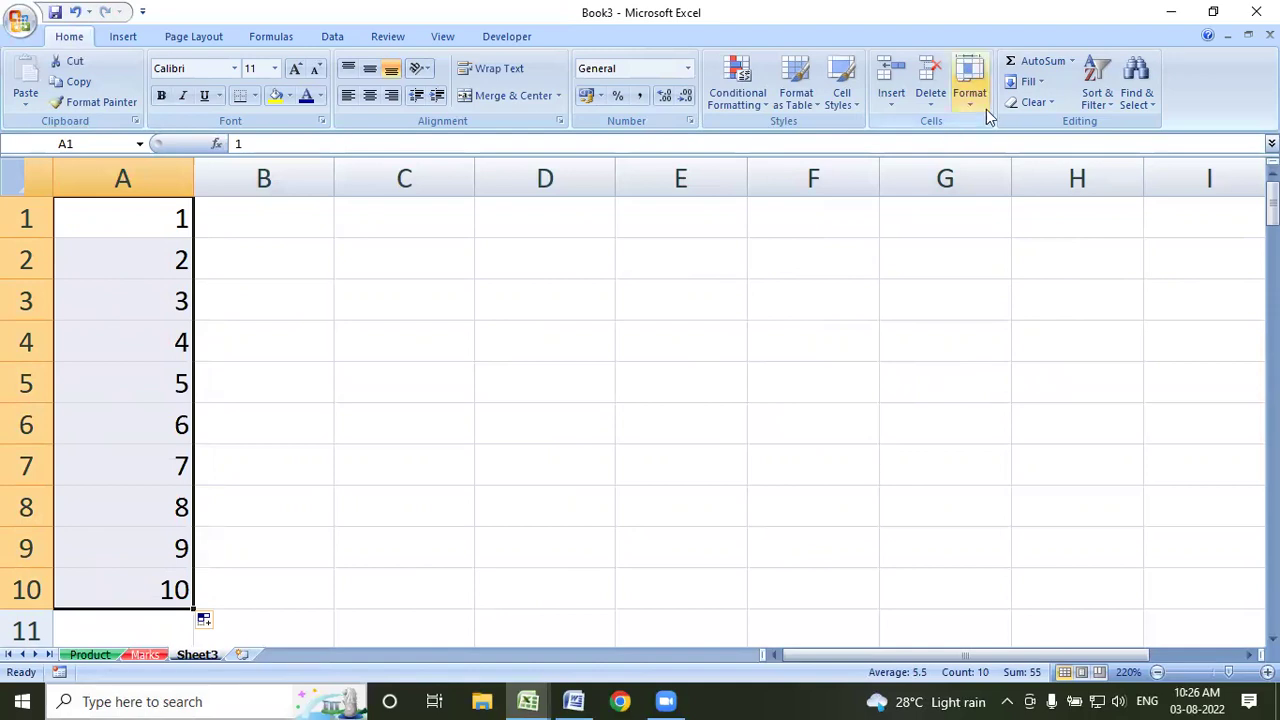
{"action": "left_click", "coordinate": [1030, 82]}
{"action": "left_click", "coordinate": [1050, 208]}
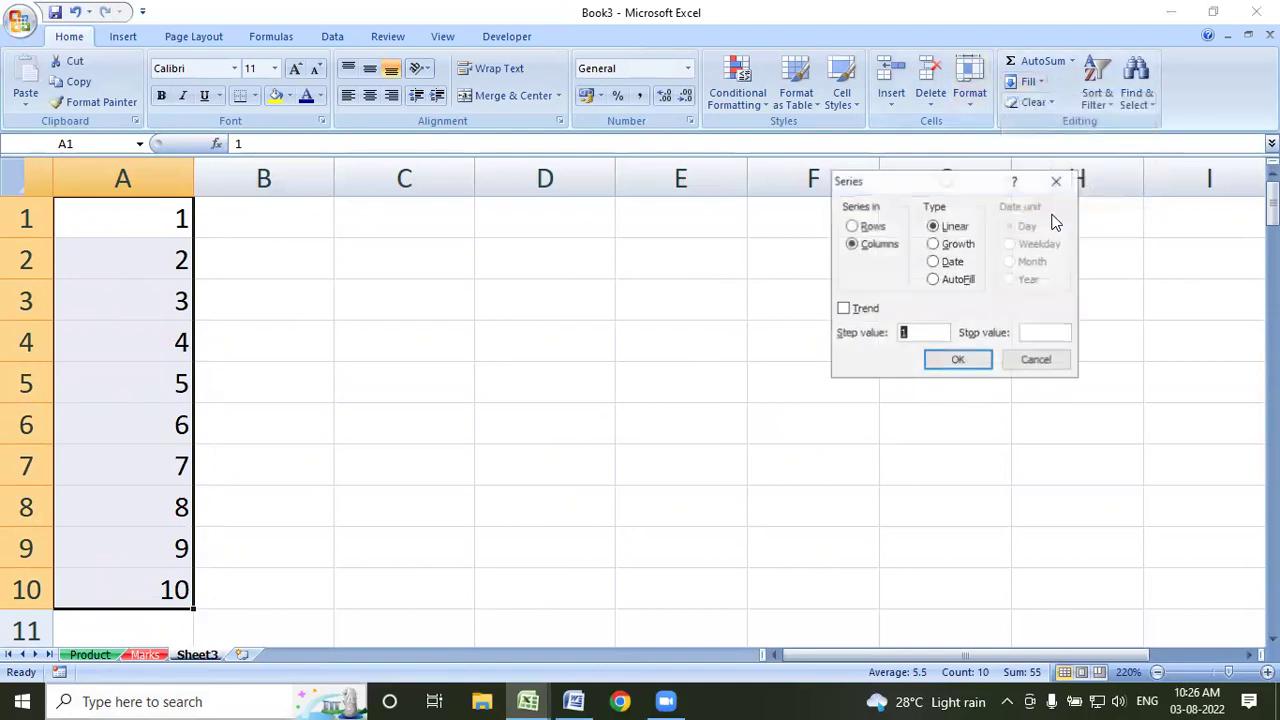
{"action": "left_click", "coordinate": [872, 227]}
{"action": "type", "text": "100"}
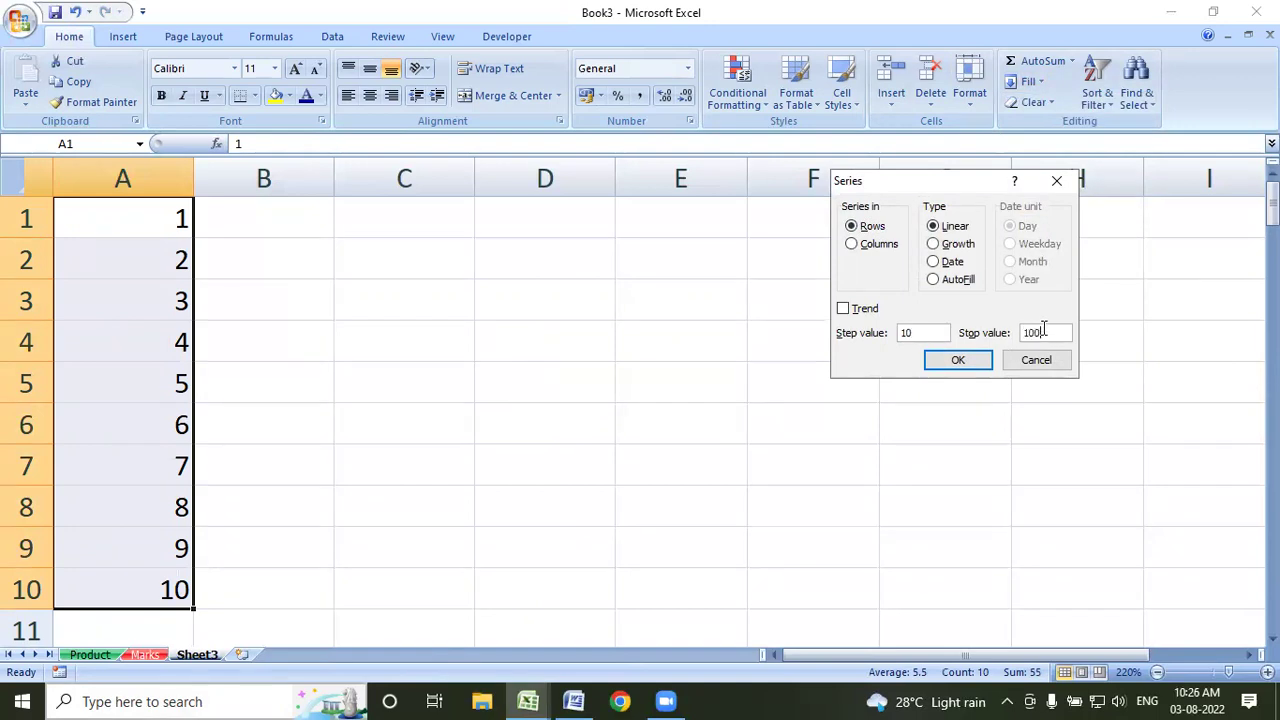
{"action": "left_click", "coordinate": [950, 364]}
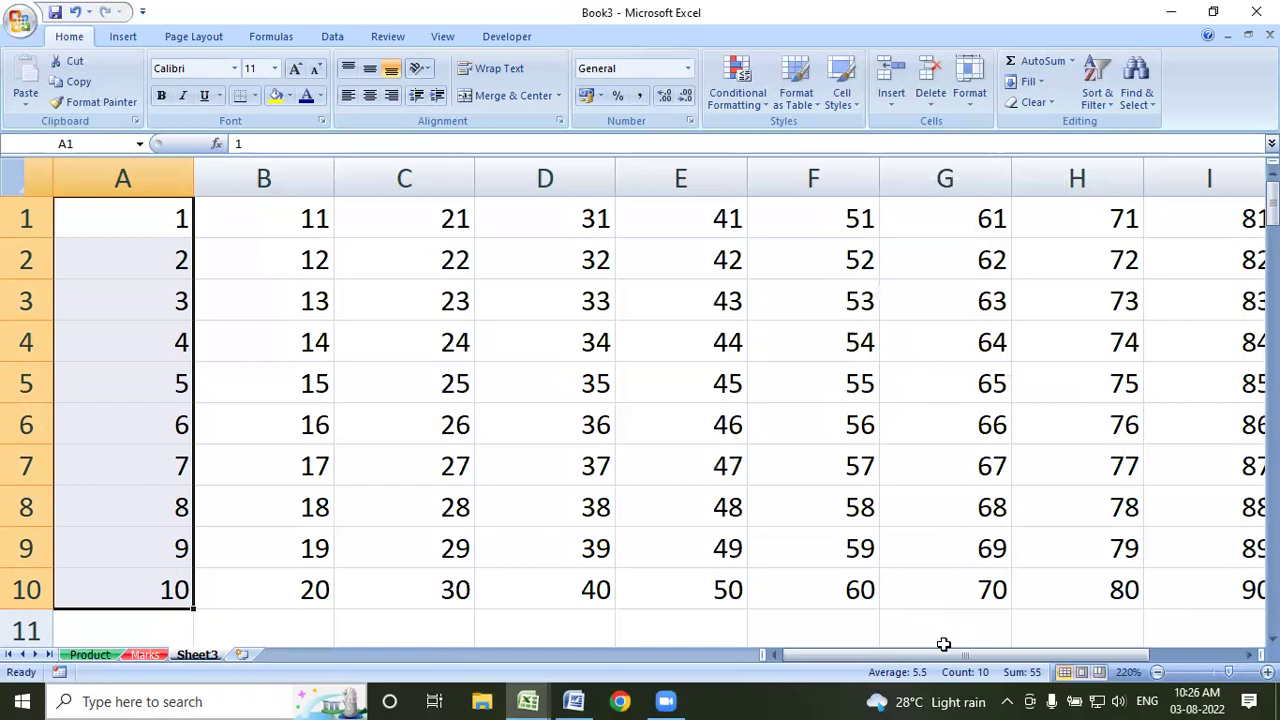
Inspect the number grid, then select the values 1–10 in column A
{"action": "left_click_drag", "start_coordinate": [943, 644], "coordinate": [810, 634]}
{"action": "mouse_move", "coordinate": [180, 178]}
{"action": "left_mouse_down"}
{"action": "mouse_move", "coordinate": [1126, 185]}
{"action": "mouse_move", "coordinate": [1071, 180]}
{"action": "left_mouse_up"}
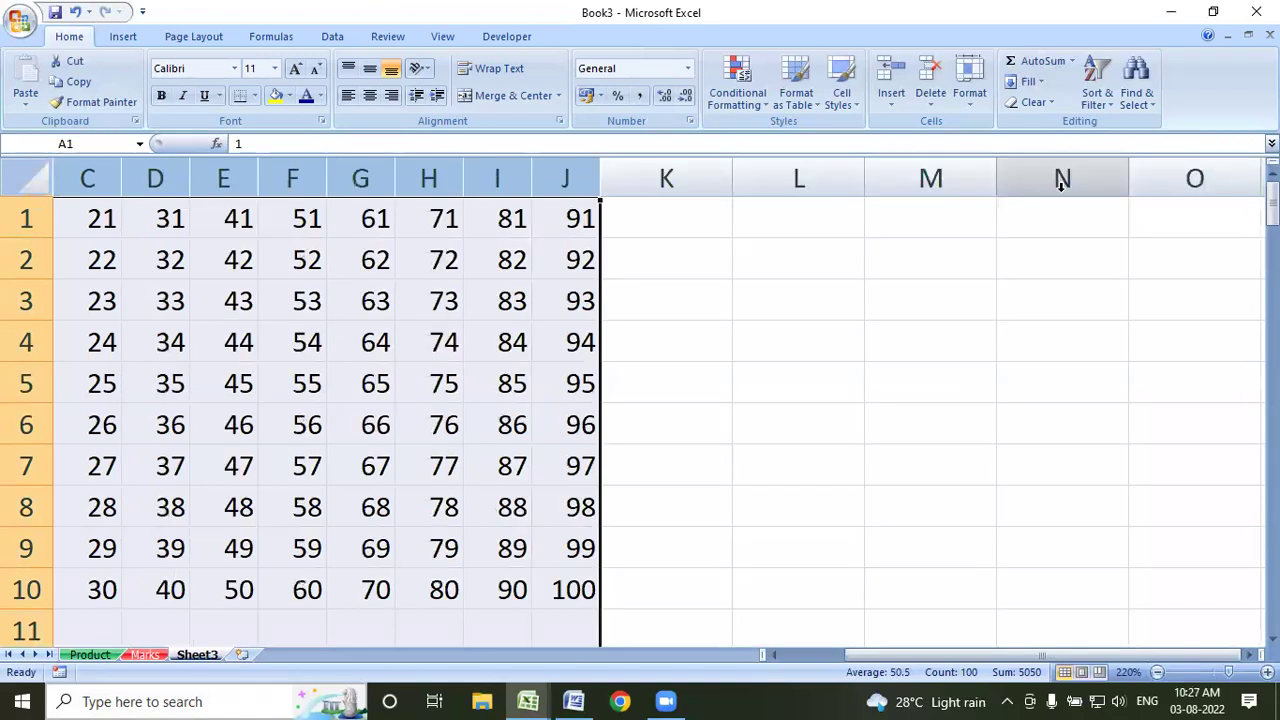
{"action": "left_click_drag", "start_coordinate": [924, 654], "coordinate": [755, 656]}
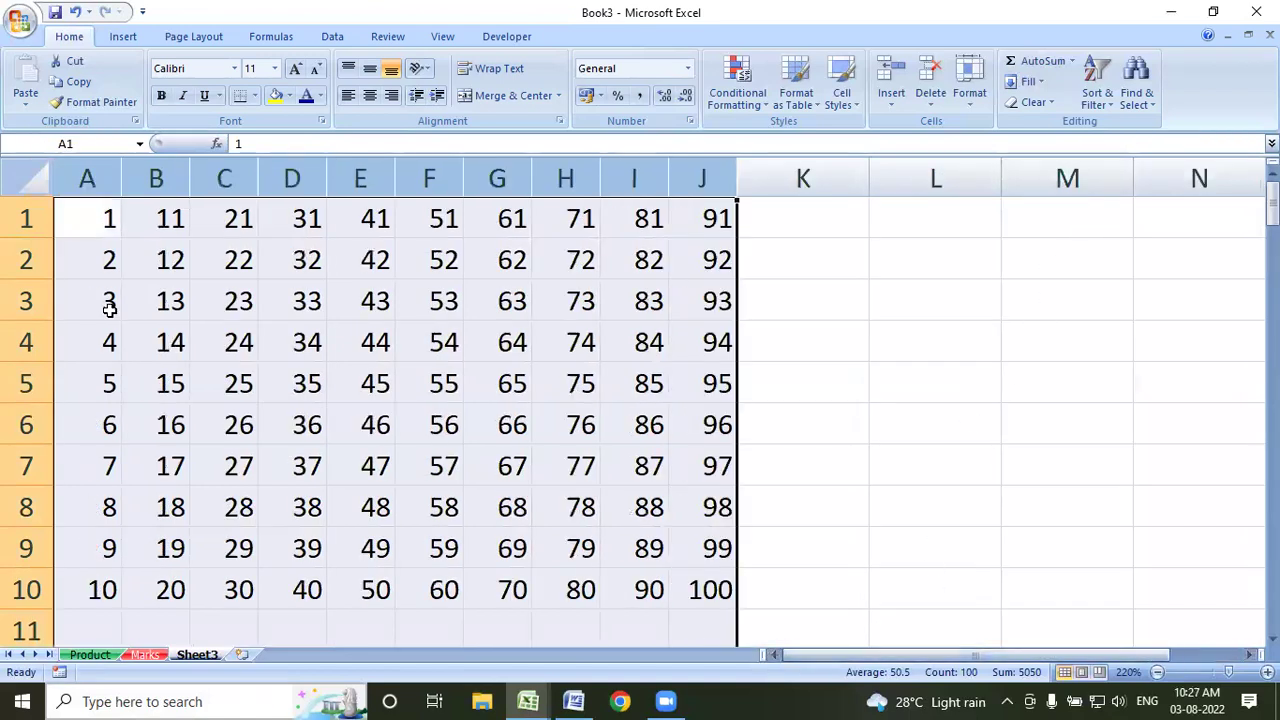
{"action": "left_click", "coordinate": [105, 288]}
{"action": "left_click_drag", "start_coordinate": [108, 214], "coordinate": [686, 580]}
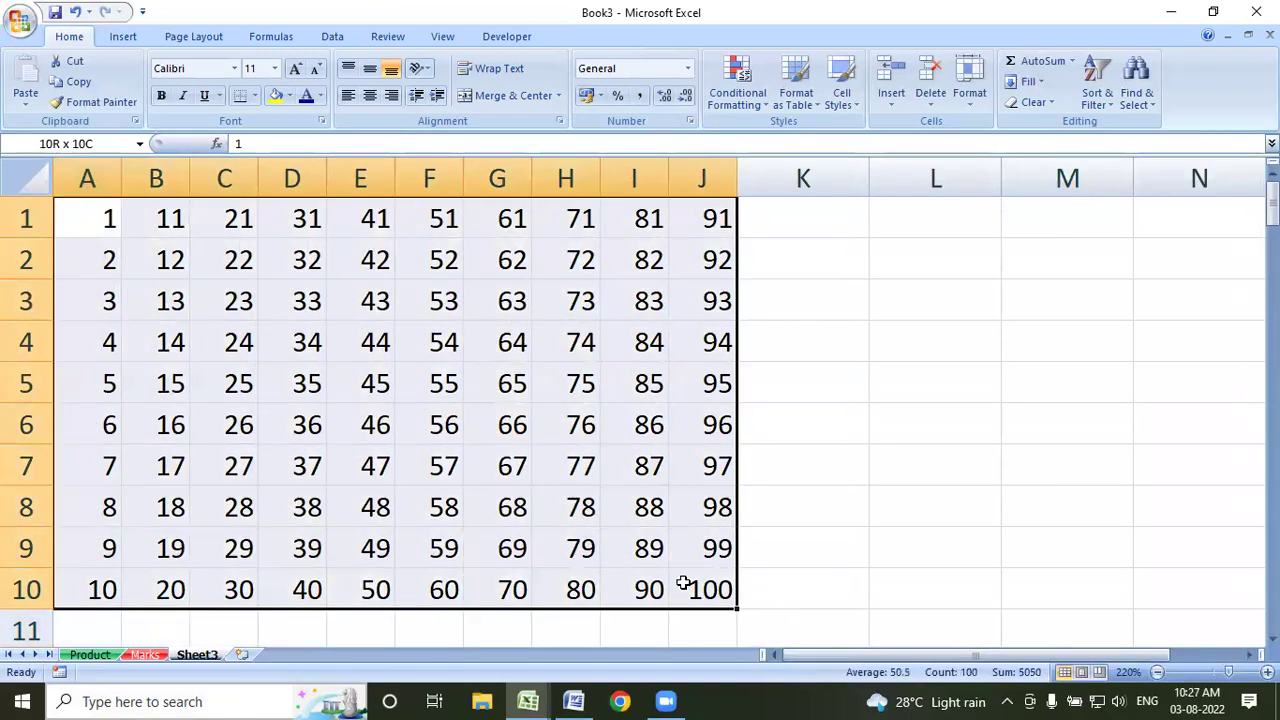
{"action": "left_click_drag", "start_coordinate": [100, 214], "coordinate": [103, 597]}
Delete column A's numbers, then clear the rest of the grid with Ctrl+A
{"action": "key", "text": "Delete"}
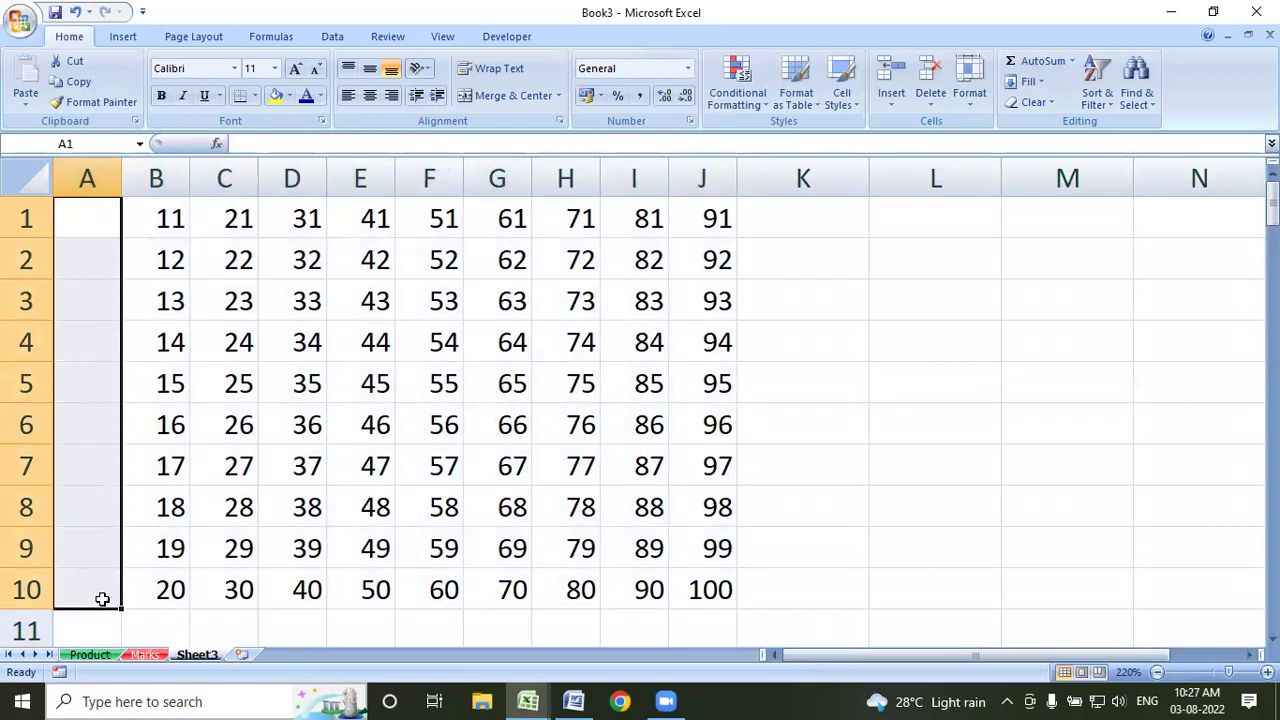
{"action": "key", "text": "ctrl+a"}
{"action": "key", "text": "Delete"}
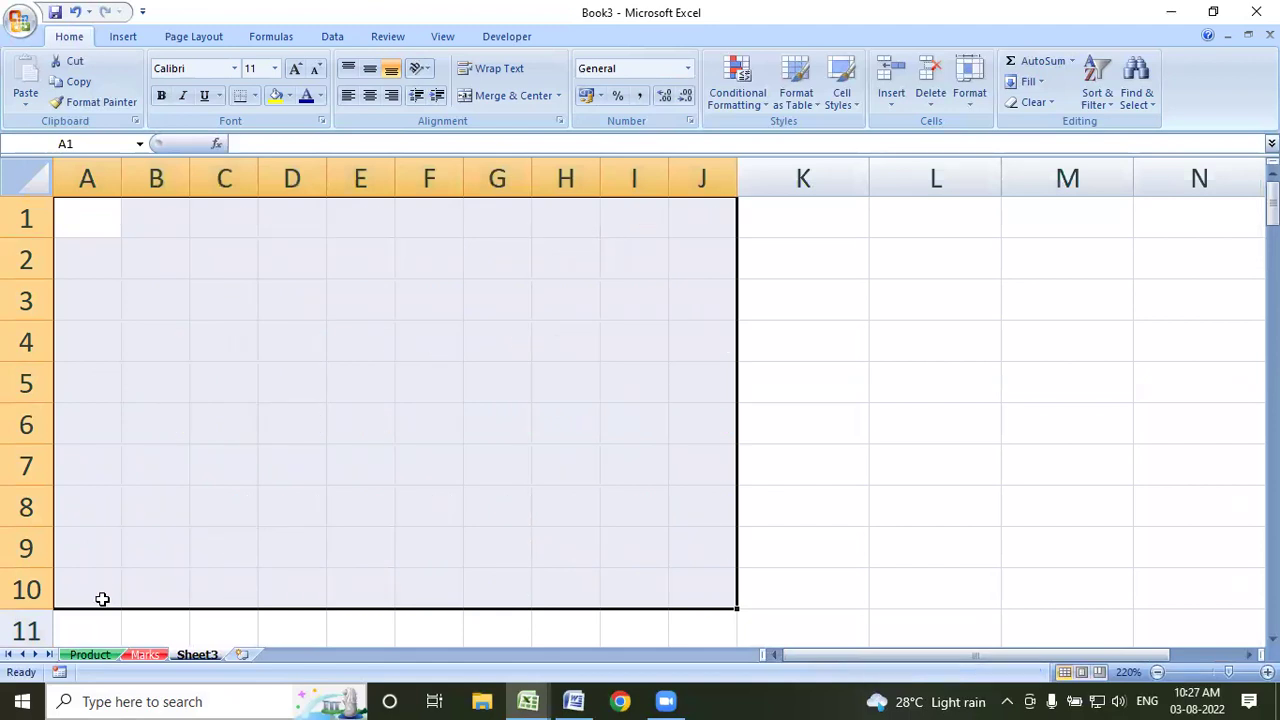
{"action": "left_click", "coordinate": [172, 450]}
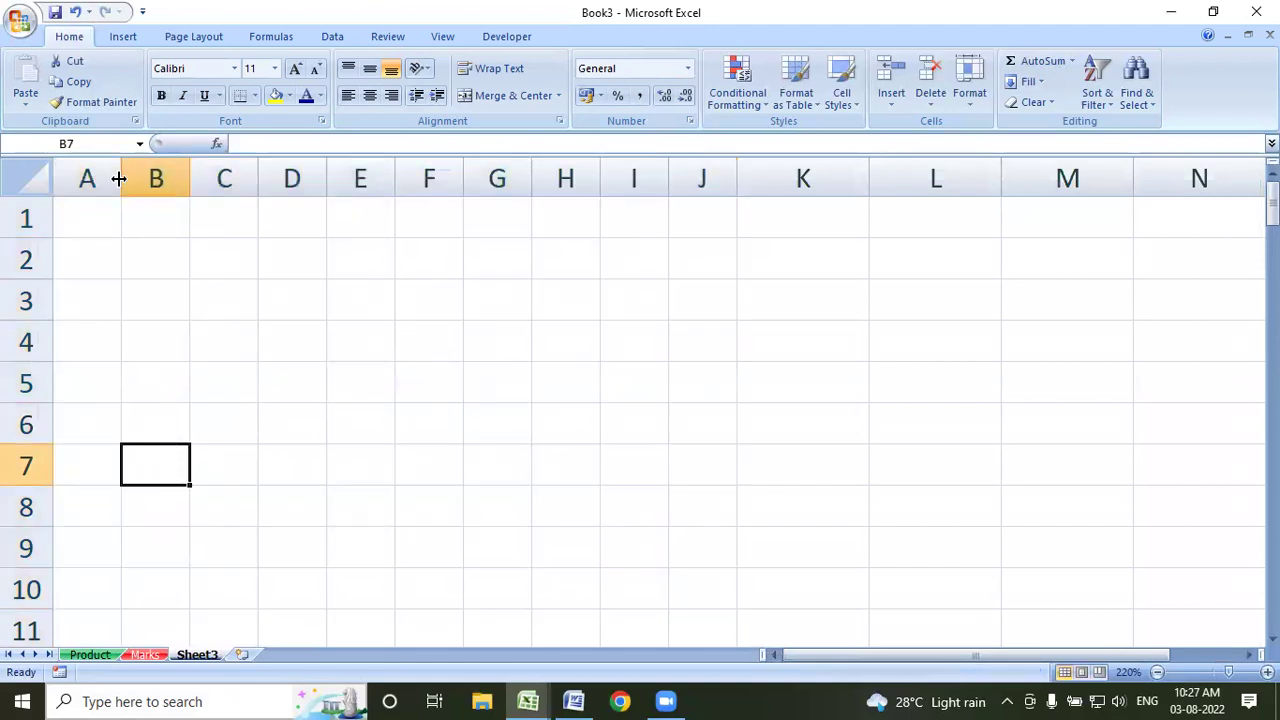
Enter Sun in A2 and fill the weekday names through Sat in A8
{"action": "left_click", "coordinate": [82, 271]}
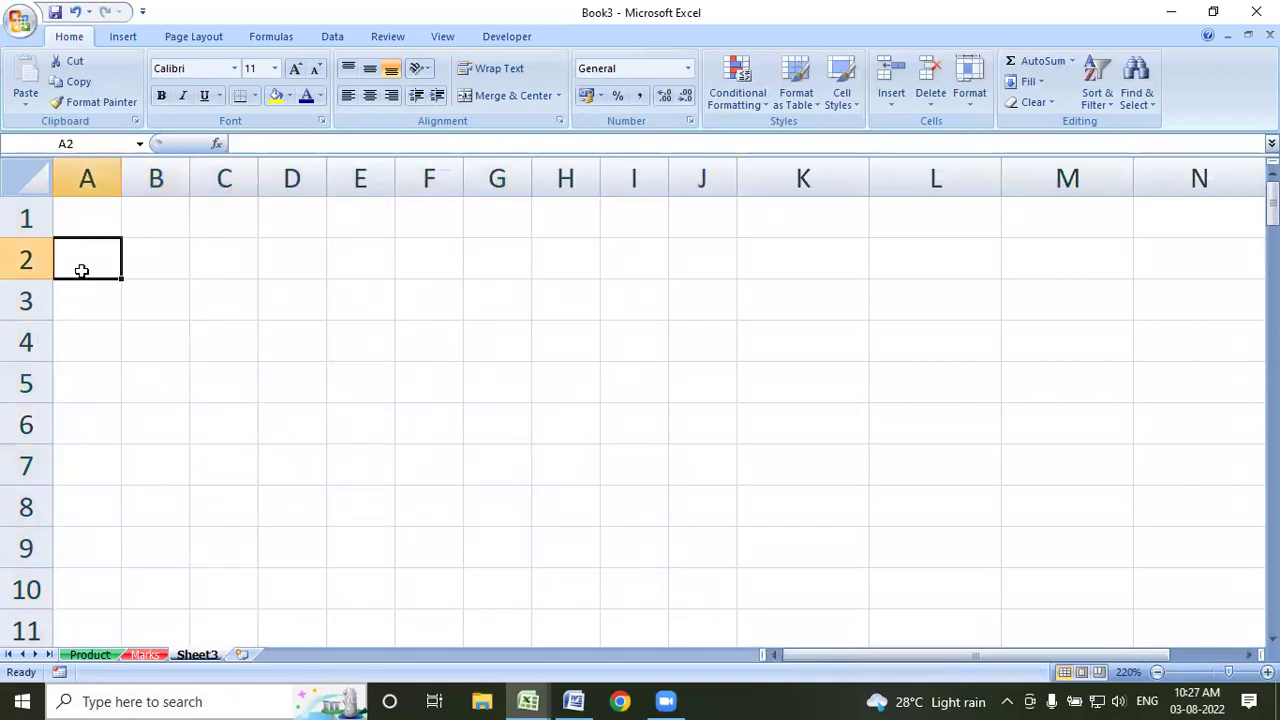
{"action": "type", "text": "Sun"}
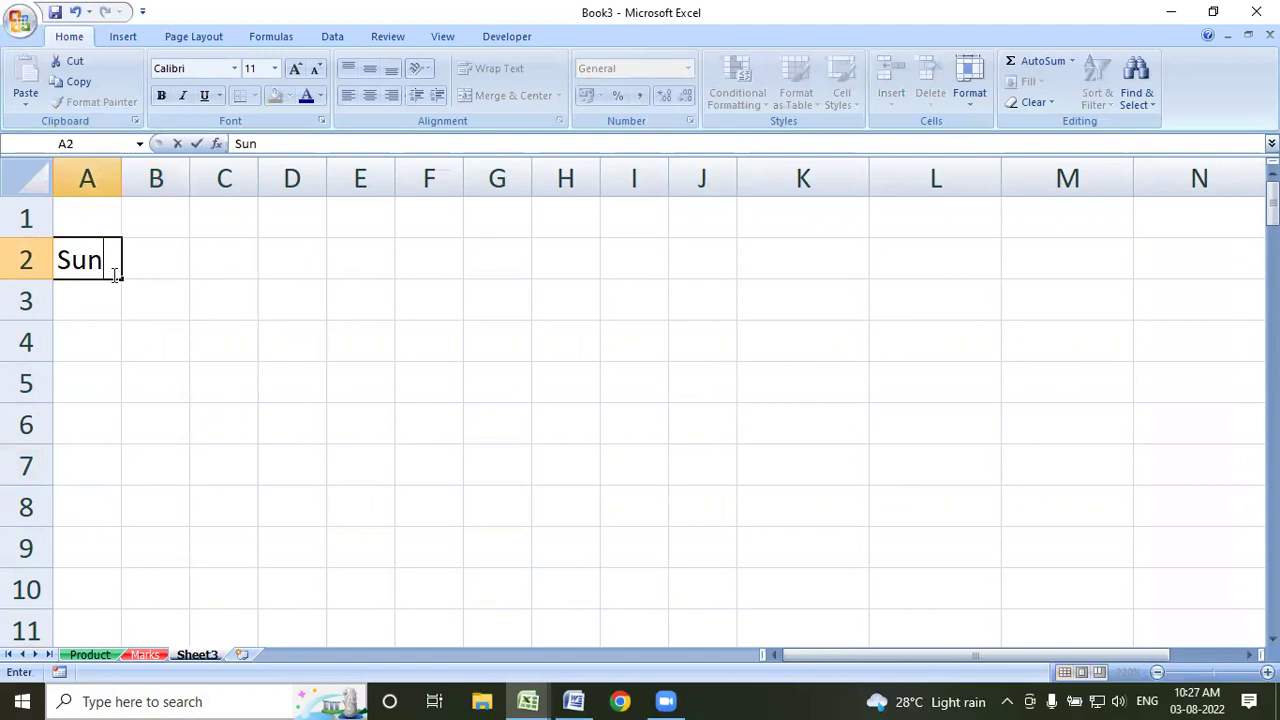
{"action": "left_click_drag", "start_coordinate": [123, 278], "coordinate": [98, 514]}
{"action": "left_click_drag", "start_coordinate": [94, 216], "coordinate": [287, 217]}
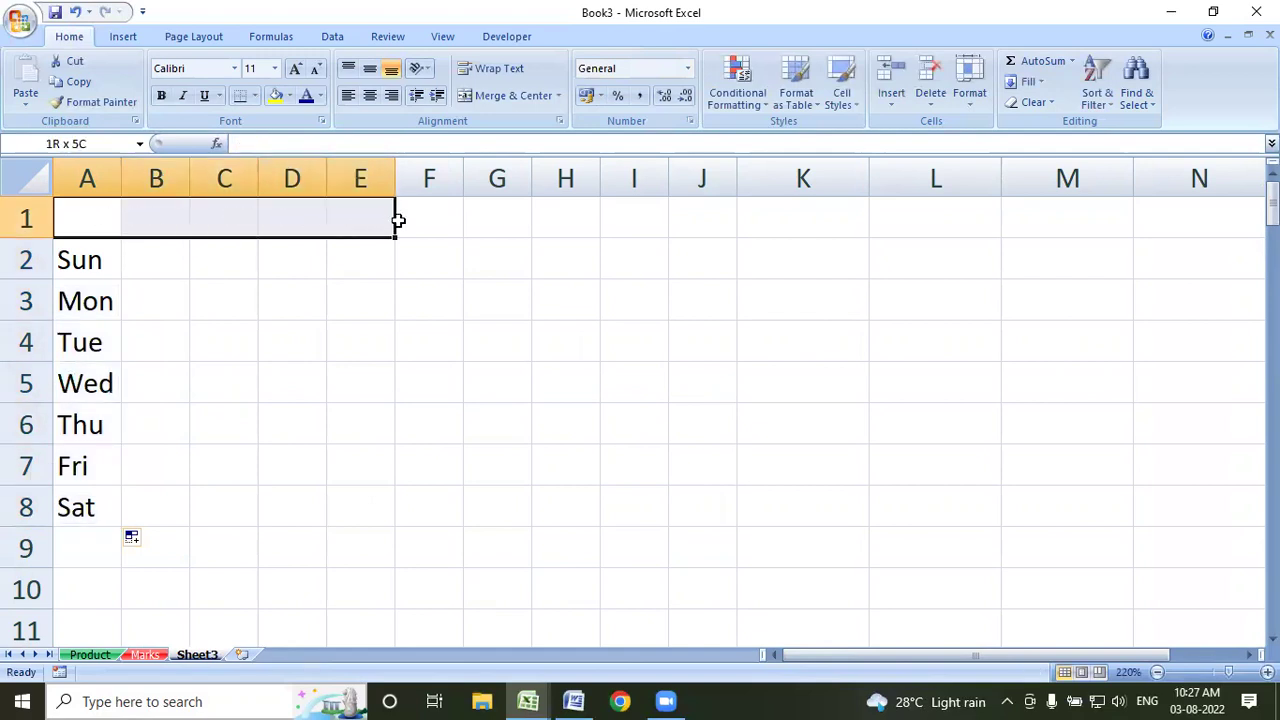
Merge & Center A1:F1 and title it Jan 2023
{"action": "left_click_drag", "start_coordinate": [287, 217], "coordinate": [398, 220]}
{"action": "left_click", "coordinate": [517, 95]}
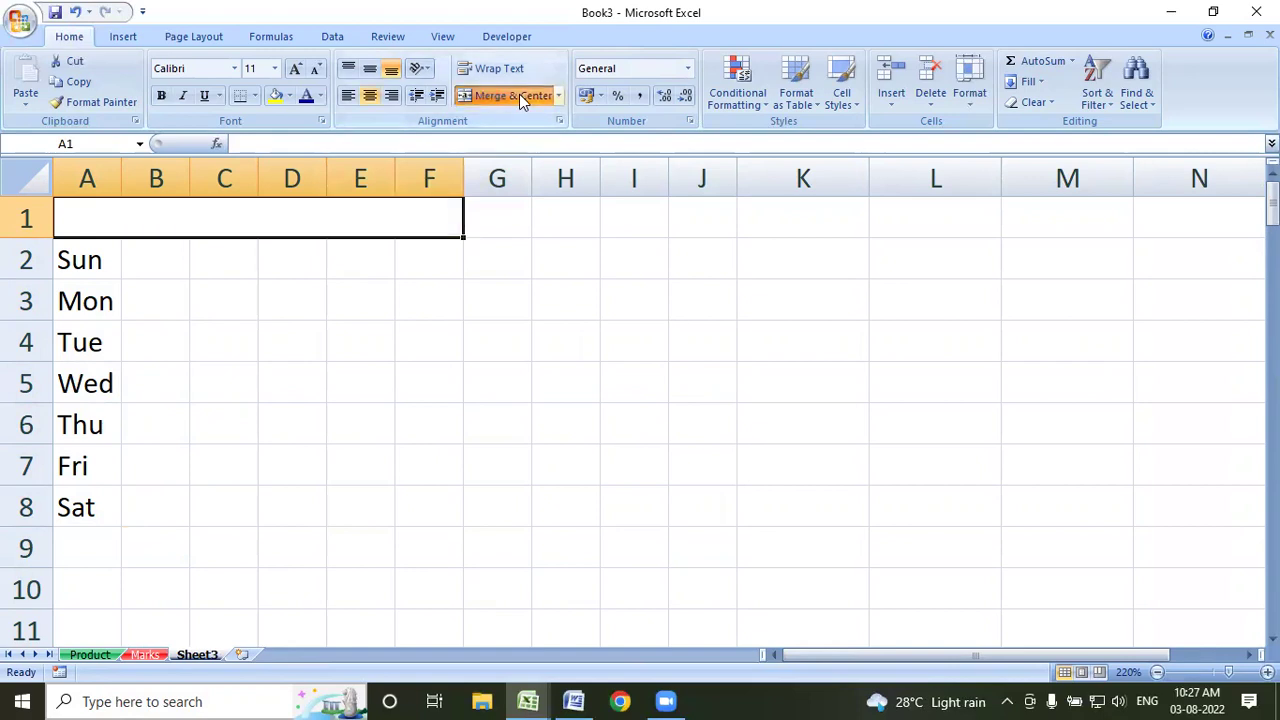
{"action": "type", "text": "Jan"}
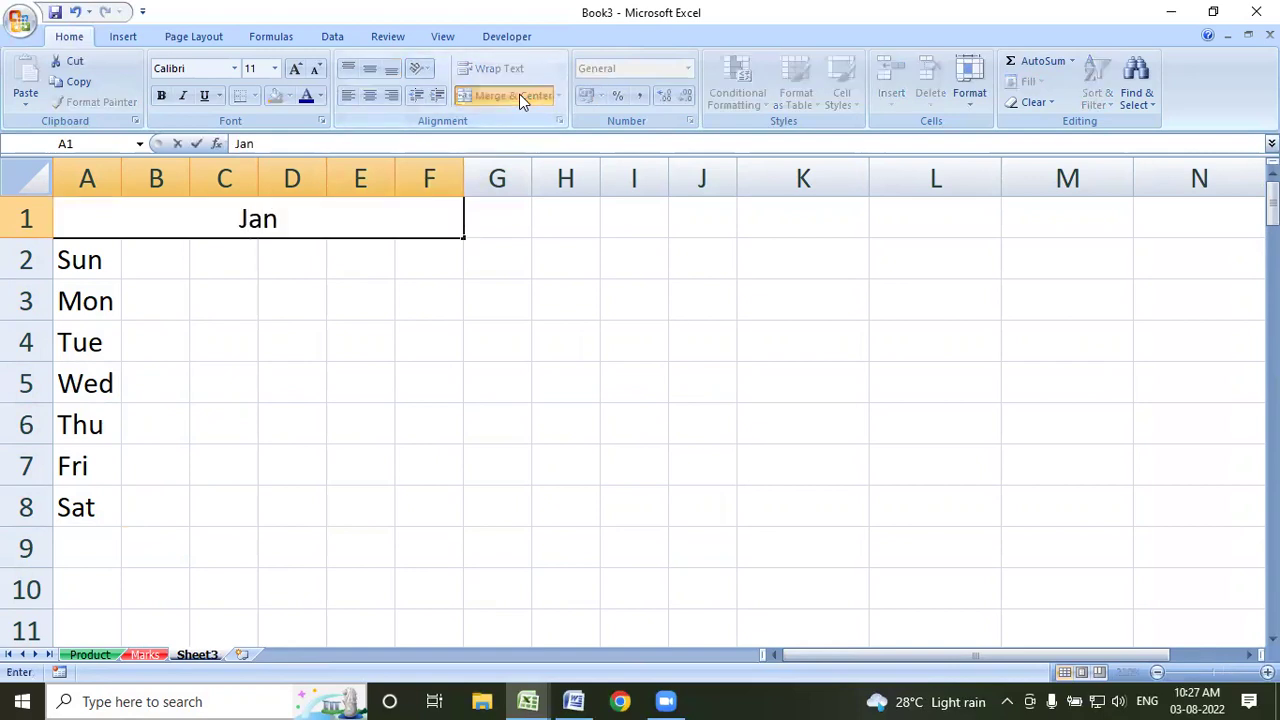
{"action": "type", "text": "*** 2023"}
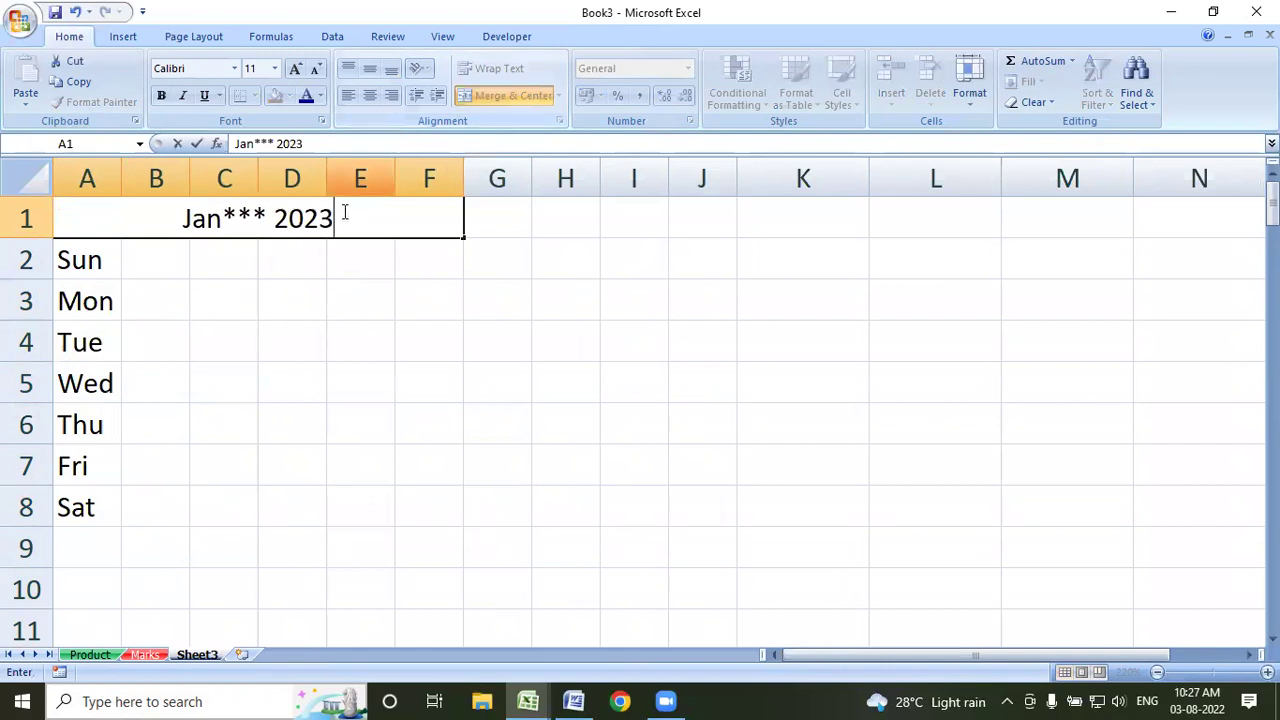
{"action": "type", "text": "***"}
{"action": "left_click", "coordinate": [209, 243]}
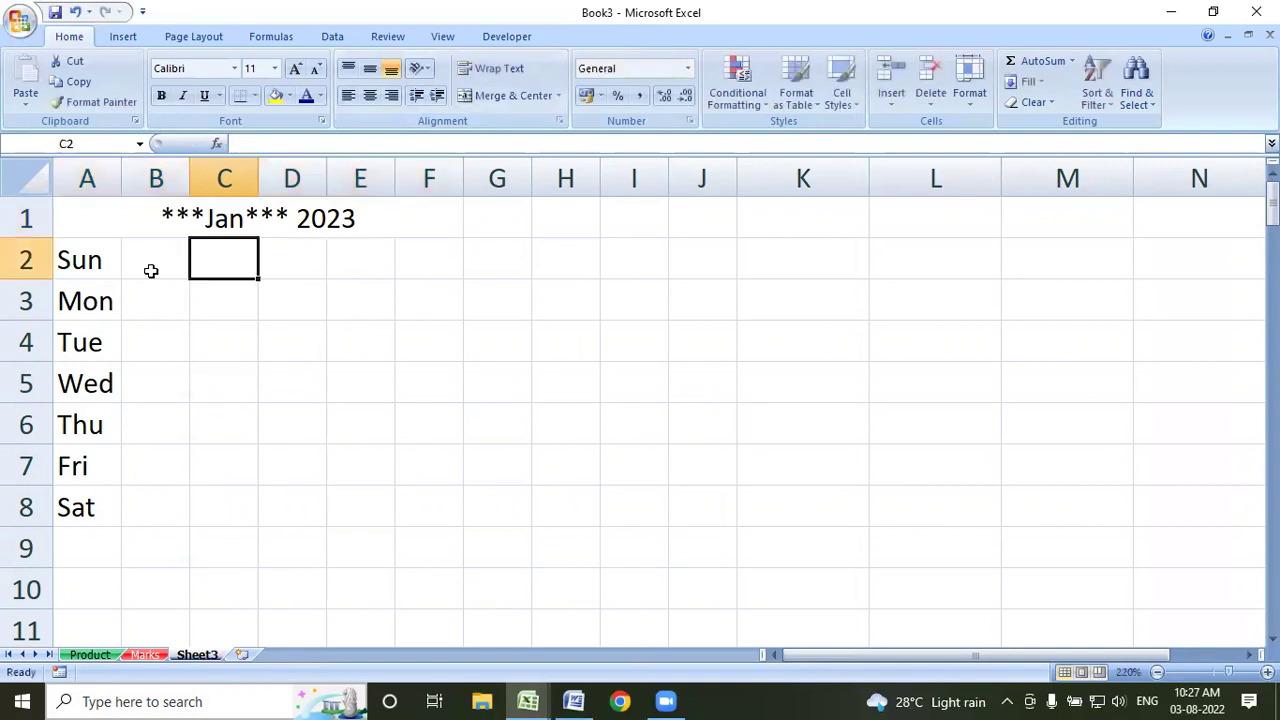
Apply All Borders to the calendar area A1:F8, then switch to the Word notes
{"action": "left_click", "coordinate": [155, 266]}
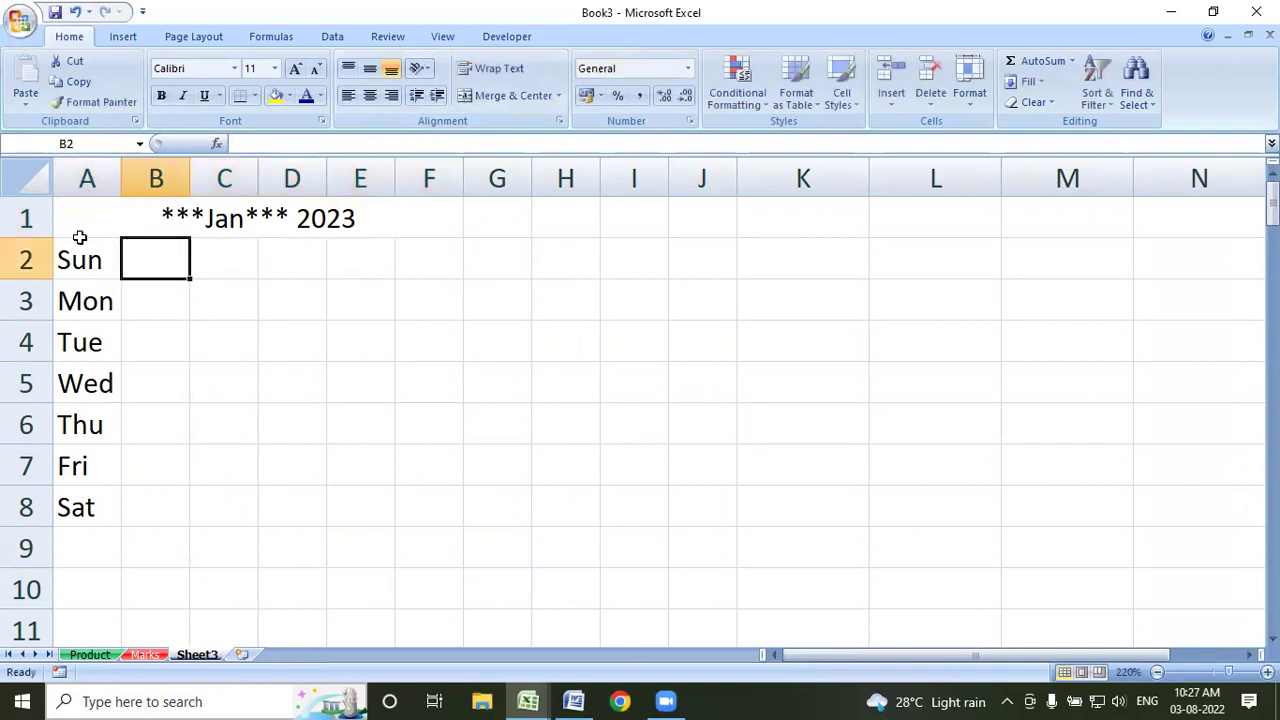
{"action": "left_click_drag", "start_coordinate": [89, 232], "coordinate": [366, 507]}
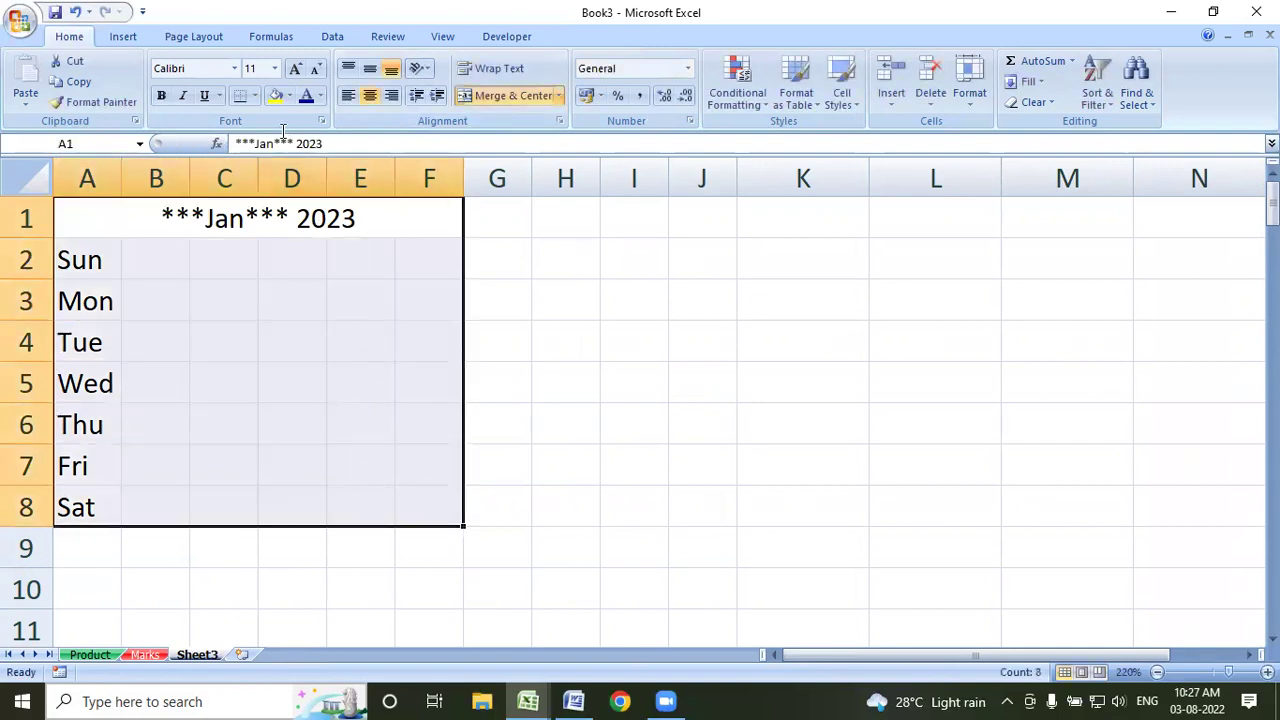
{"action": "left_click", "coordinate": [256, 95]}
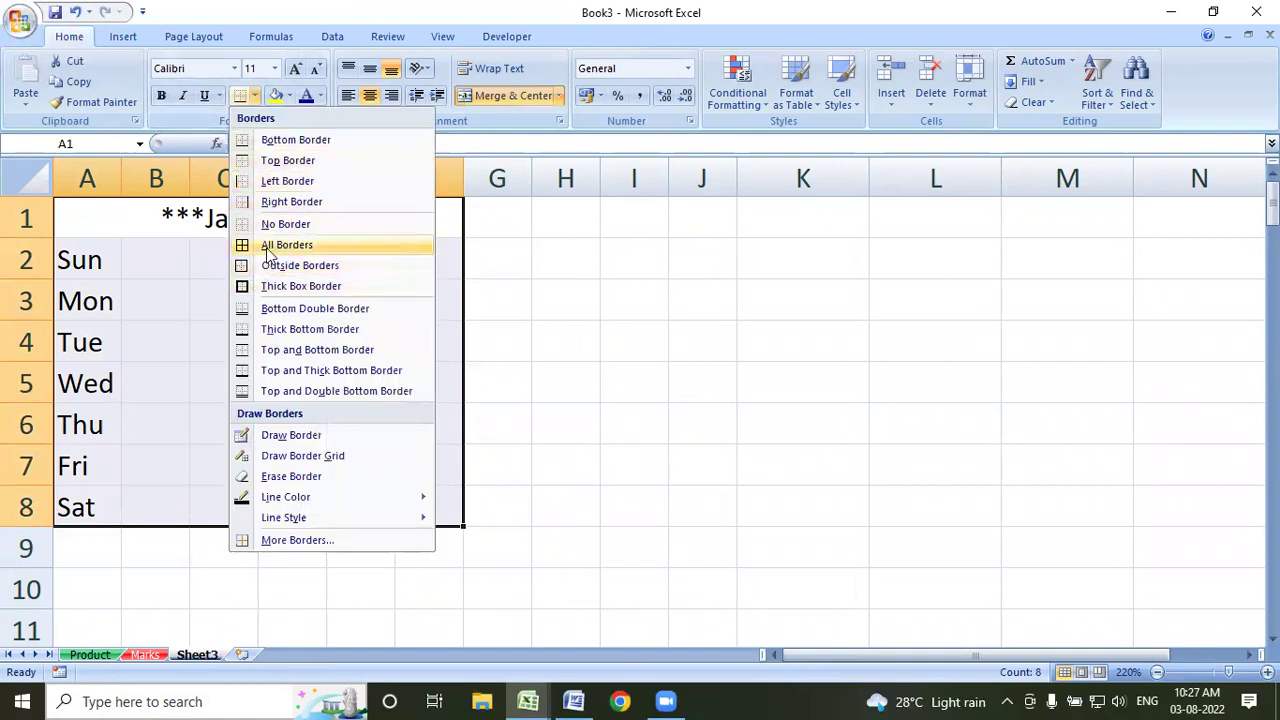
{"action": "left_click", "coordinate": [255, 245]}
{"action": "left_click_drag", "start_coordinate": [155, 265], "coordinate": [149, 514]}
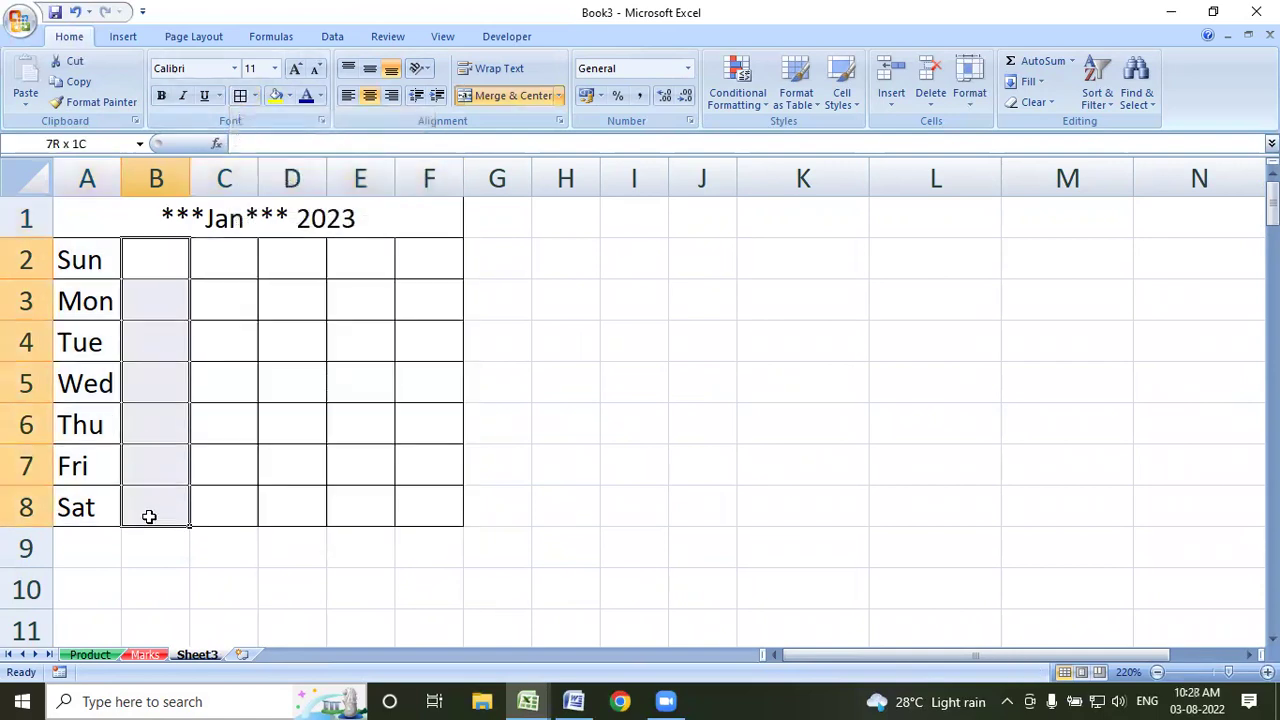
{"action": "left_click", "coordinate": [573, 701]}
Scroll the Word notes to the Fill Series example table and inspect its columns
{"action": "scroll", "coordinate": [443, 434], "scroll_direction": "down", "scroll_amount": 1}
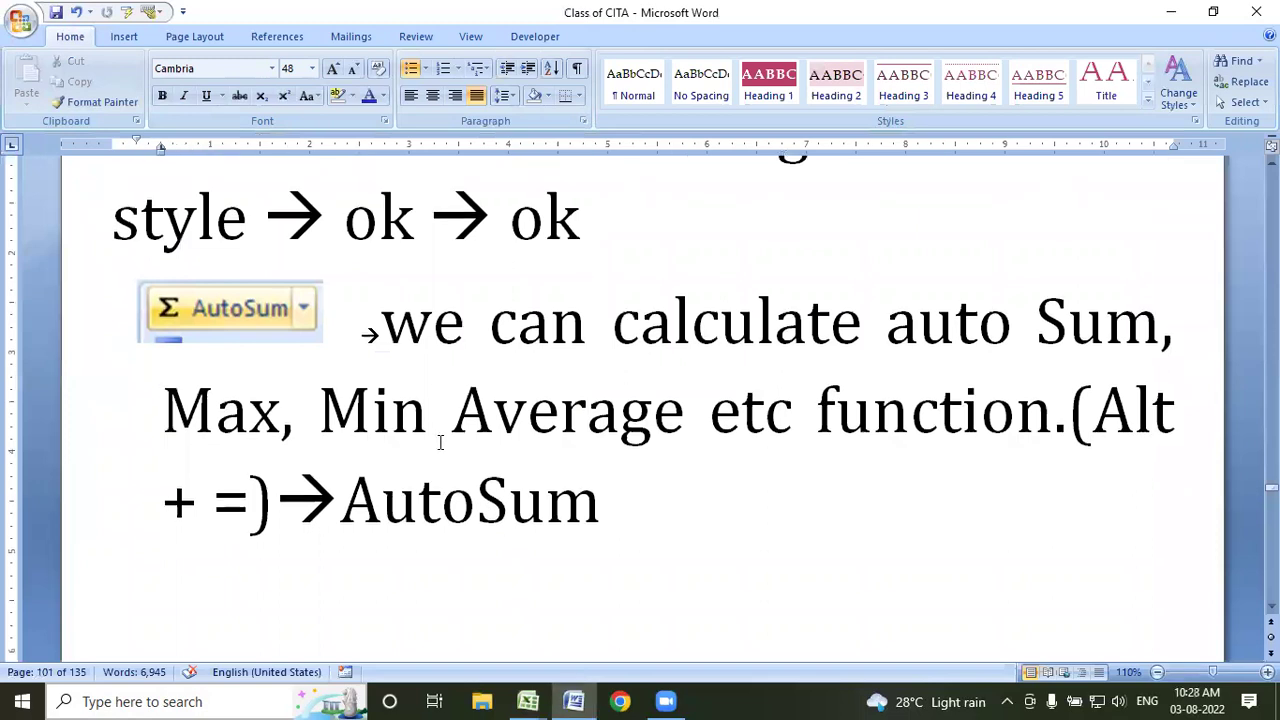
{"action": "scroll", "coordinate": [443, 440], "scroll_direction": "down", "scroll_amount": 4}
{"action": "scroll", "coordinate": [430, 430], "scroll_direction": "down", "scroll_amount": 4}
{"action": "scroll", "coordinate": [416, 424], "scroll_direction": "down", "scroll_amount": 1}
{"action": "mouse_move", "coordinate": [254, 236]}
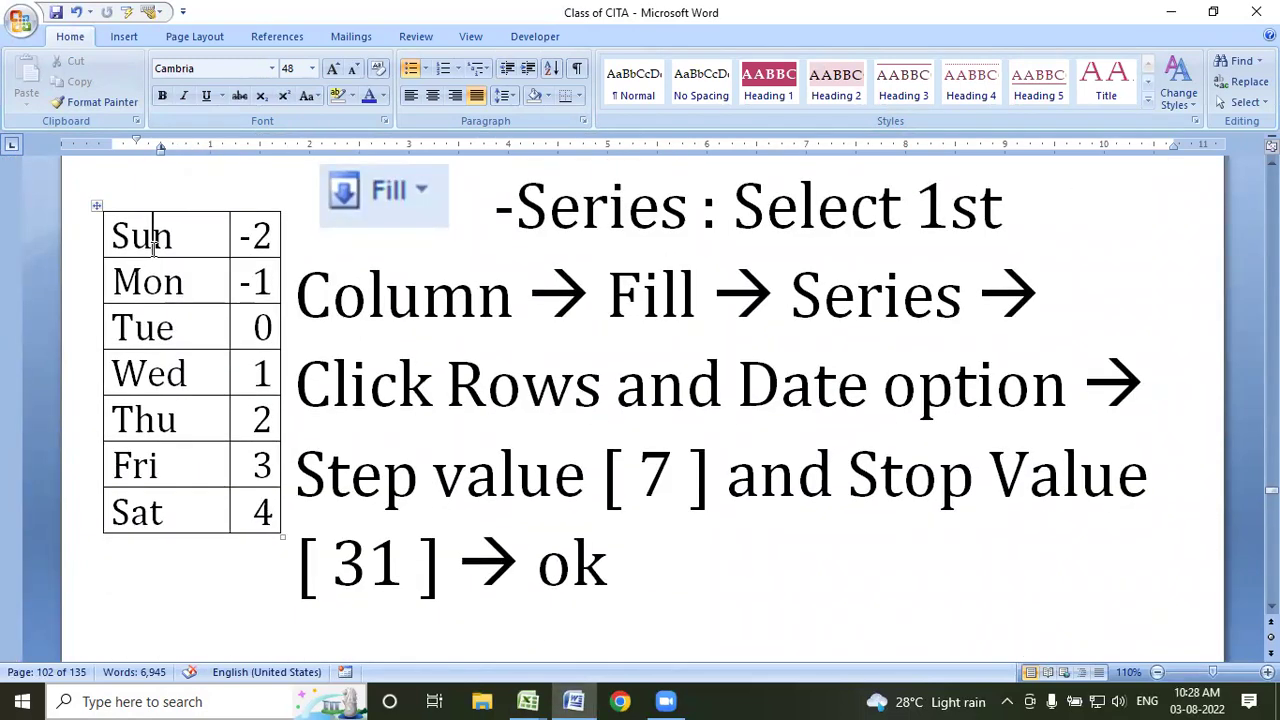
{"action": "key", "text": "Down"}
{"action": "key", "text": "Down"}
{"action": "key", "text": "Down"}
{"action": "key", "text": "Down"}
{"action": "key", "text": "Down"}
{"action": "key", "text": "Down"}
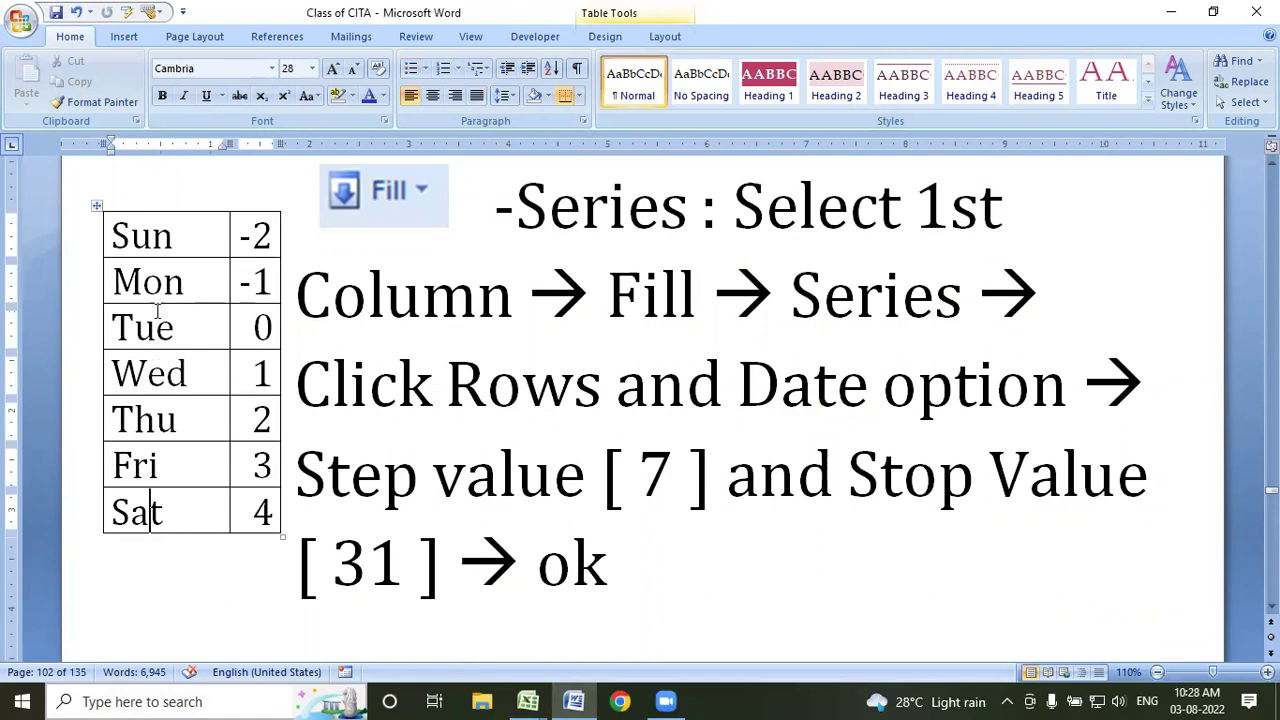
{"action": "left_click_drag", "start_coordinate": [274, 228], "coordinate": [259, 534]}
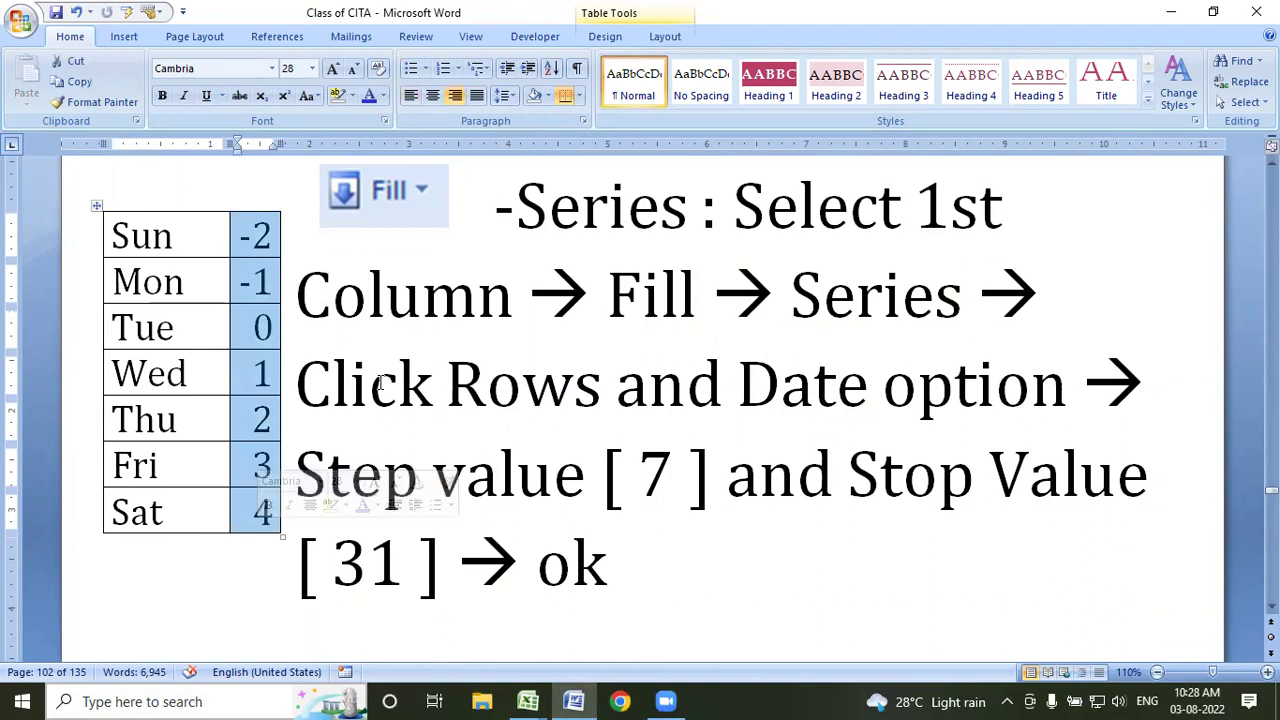
{"action": "left_click", "coordinate": [250, 372]}
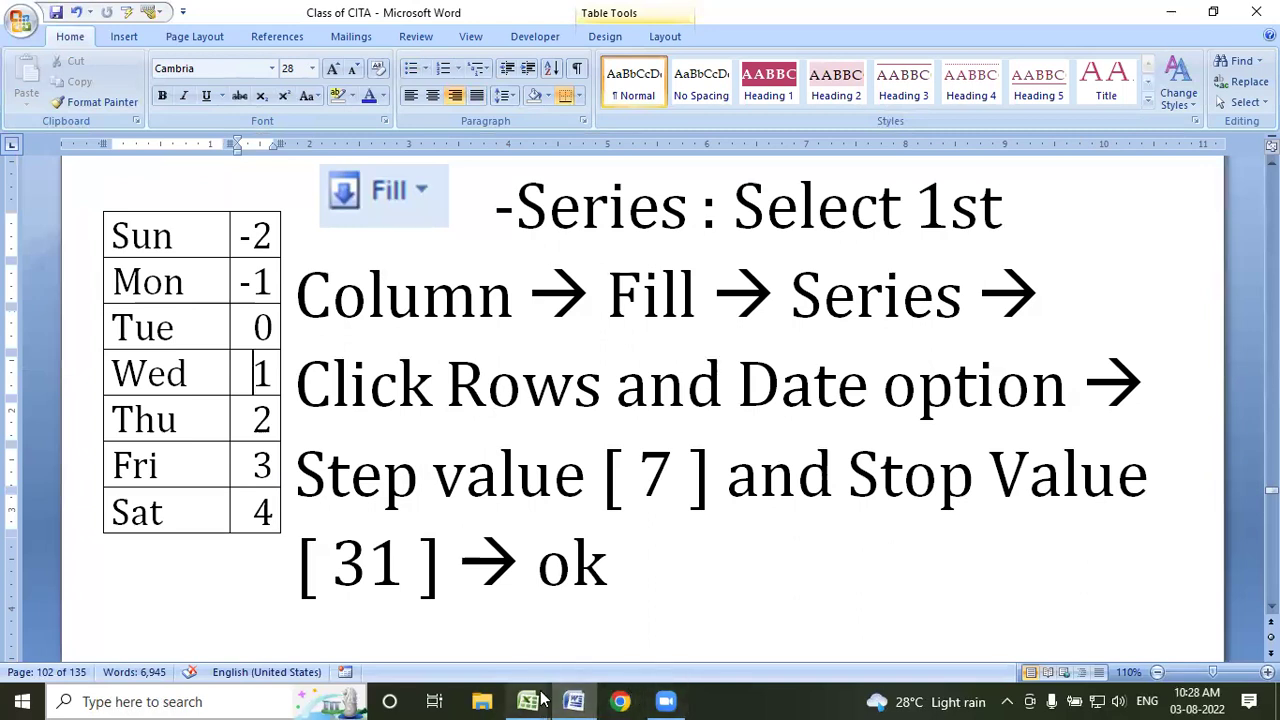
Return to the Book3 calendar sheet in Excel and select cell K3
{"action": "mouse_move", "coordinate": [528, 701]}
{"action": "left_click", "coordinate": [455, 624]}
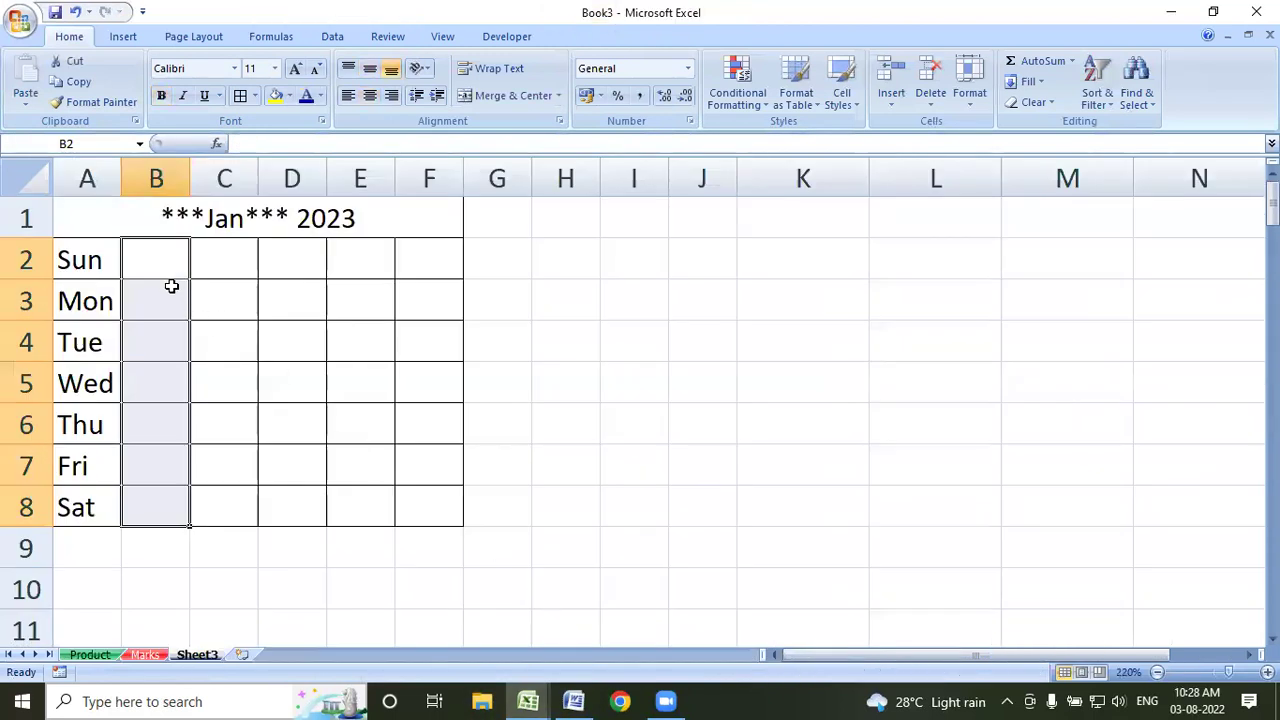
{"action": "left_click", "coordinate": [172, 292]}
{"action": "left_click", "coordinate": [828, 297]}
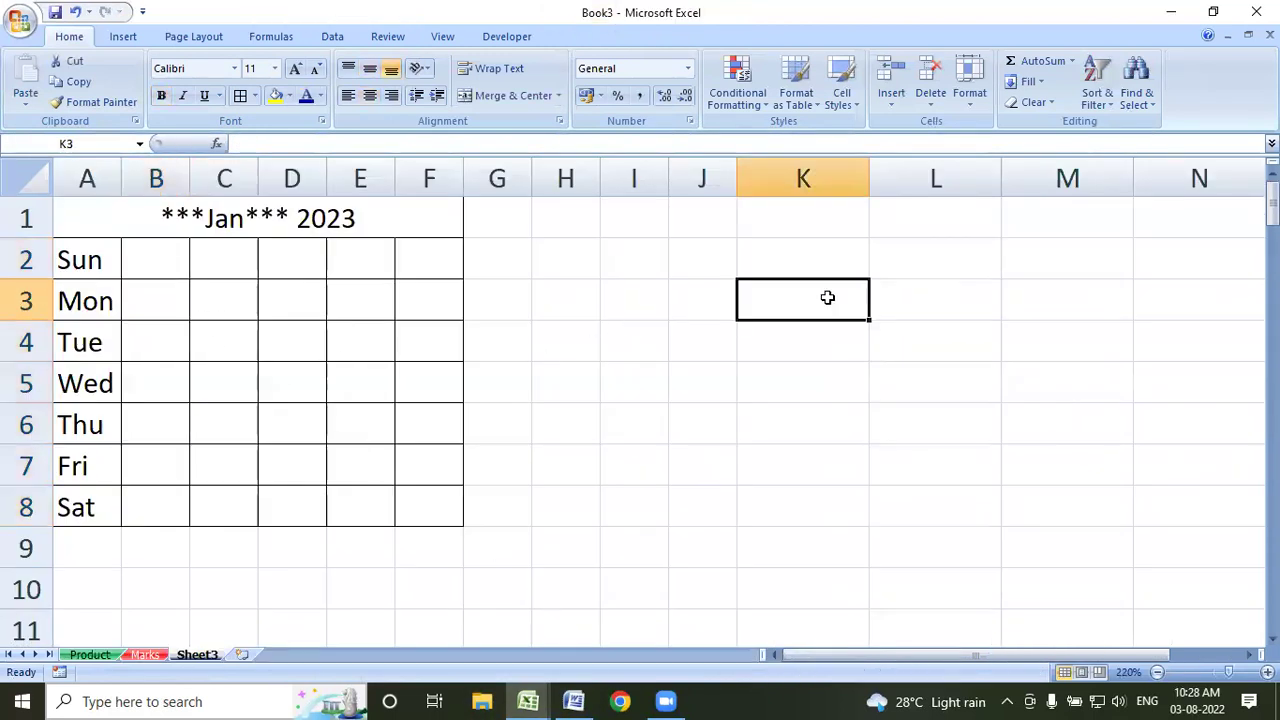
{"action": "type", "text": "=w"}
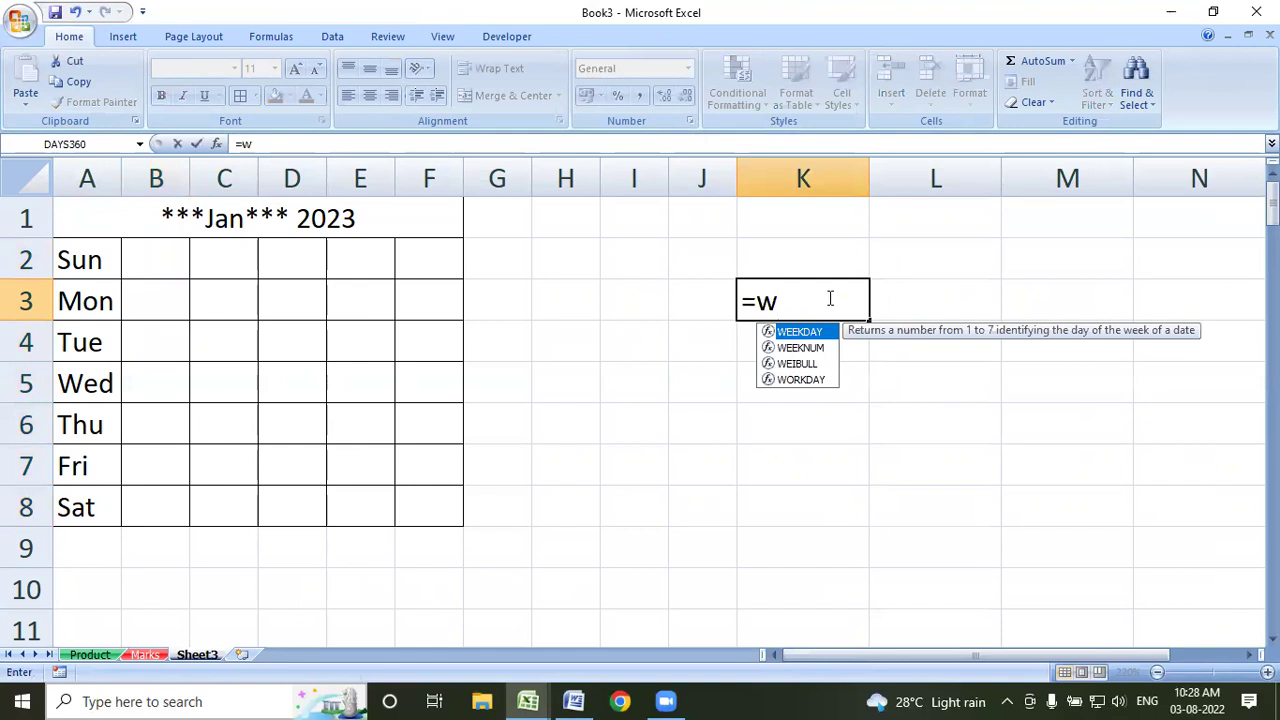
{"action": "key", "text": "Tab"}
{"action": "type", "text": "01/01/82023"}
{"action": "key", "text": "BackSpace"}
{"action": "key", "text": "BackSpace"}
{"action": "key", "text": "BackSpace"}
{"action": "key", "text": "BackSpace"}
{"action": "type", "text": "2023"}
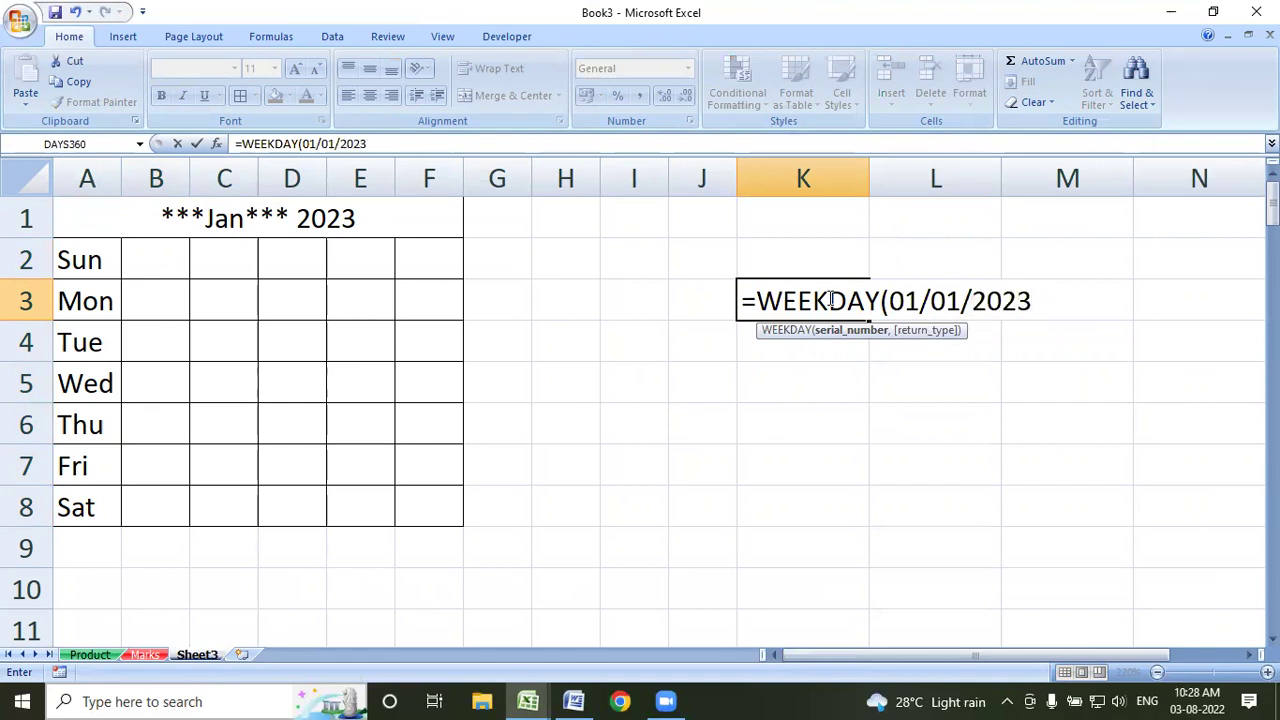
{"action": "type", "text": "\""}
{"action": "left_click", "coordinate": [890, 300]}
{"action": "type", "text": "\")"}
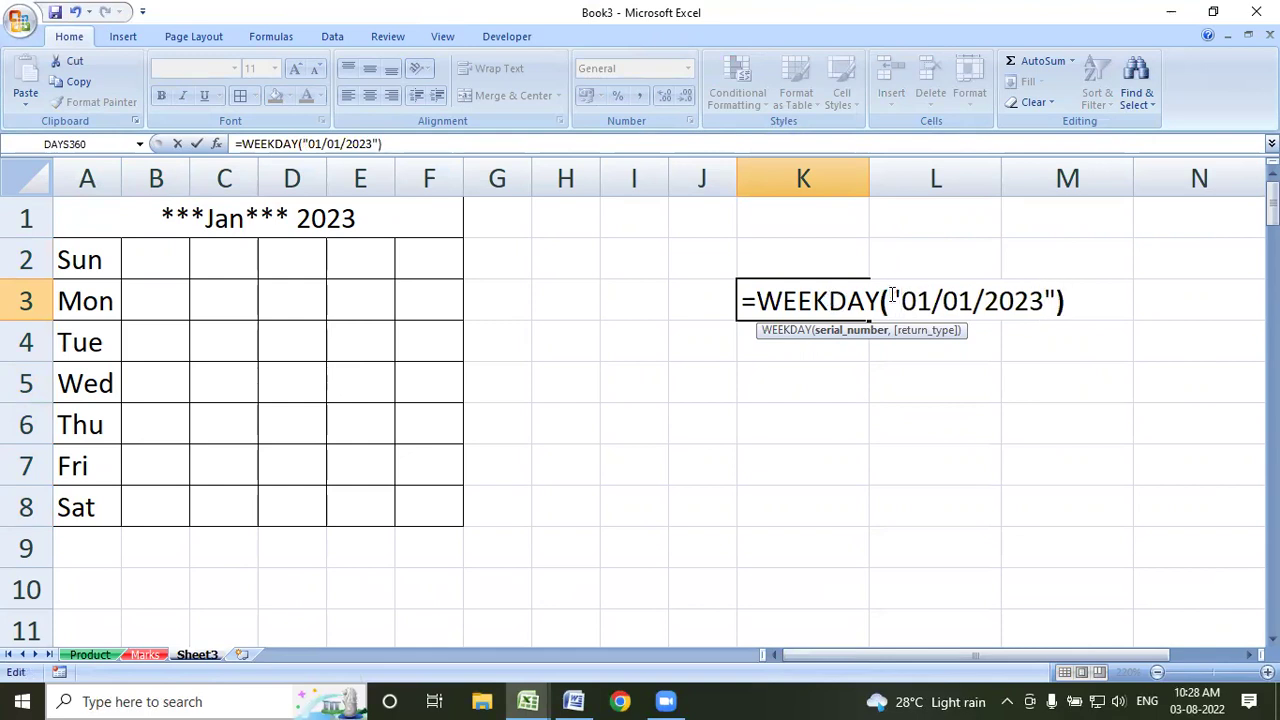
{"action": "key", "text": "Return"}
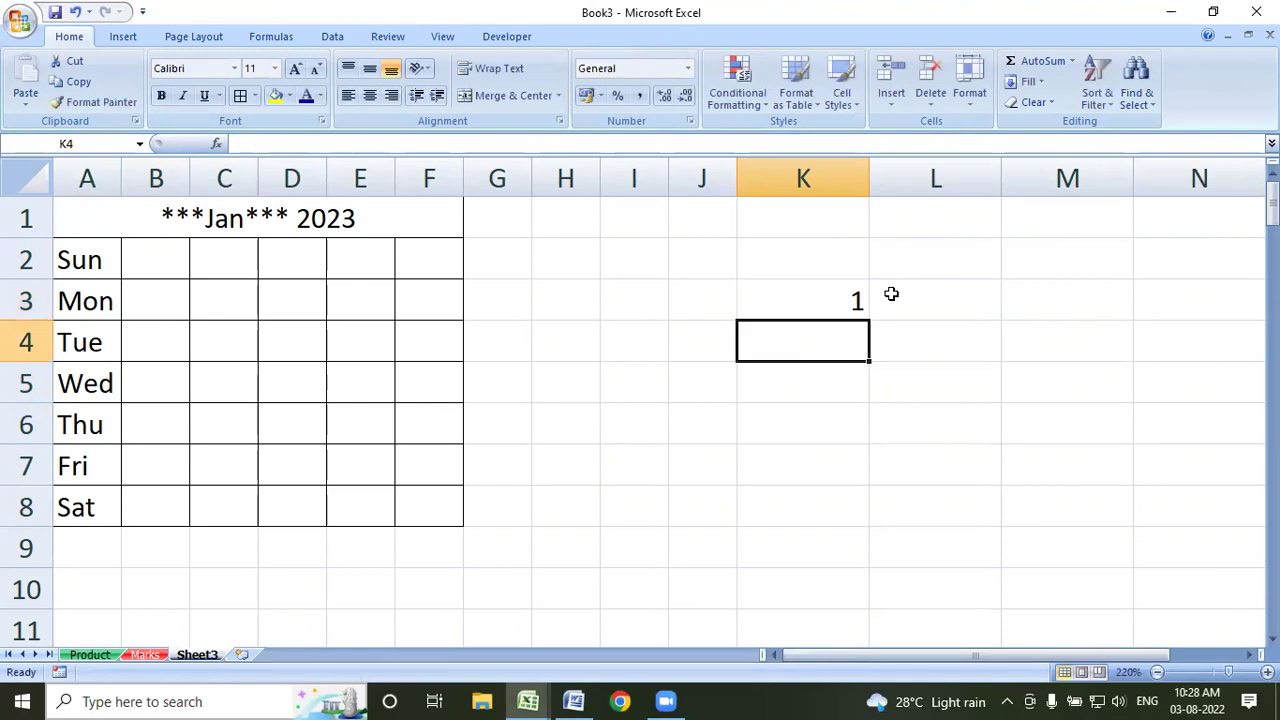
{"action": "left_click", "coordinate": [823, 298]}
{"action": "key", "text": "Delete"}
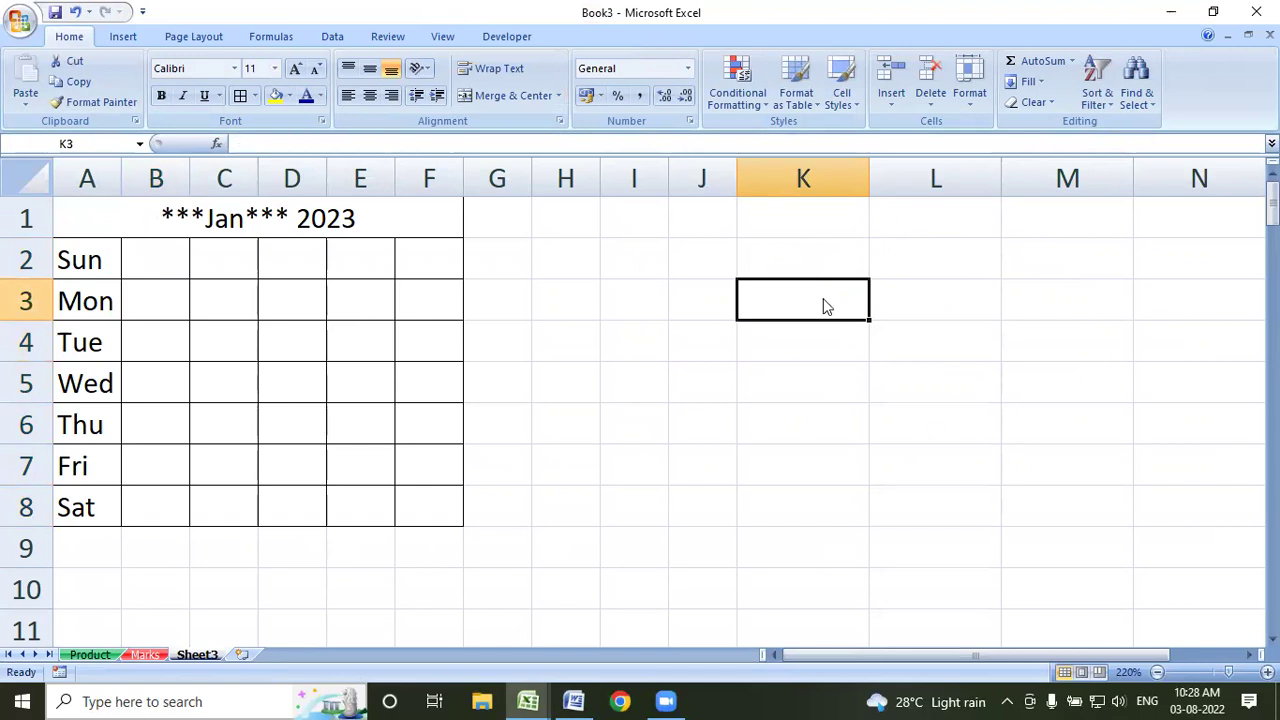
Enter 1 and 2 in B2:B3 and extend the numbers down column B to B8
{"action": "left_click", "coordinate": [170, 261]}
{"action": "type", "text": "1"}
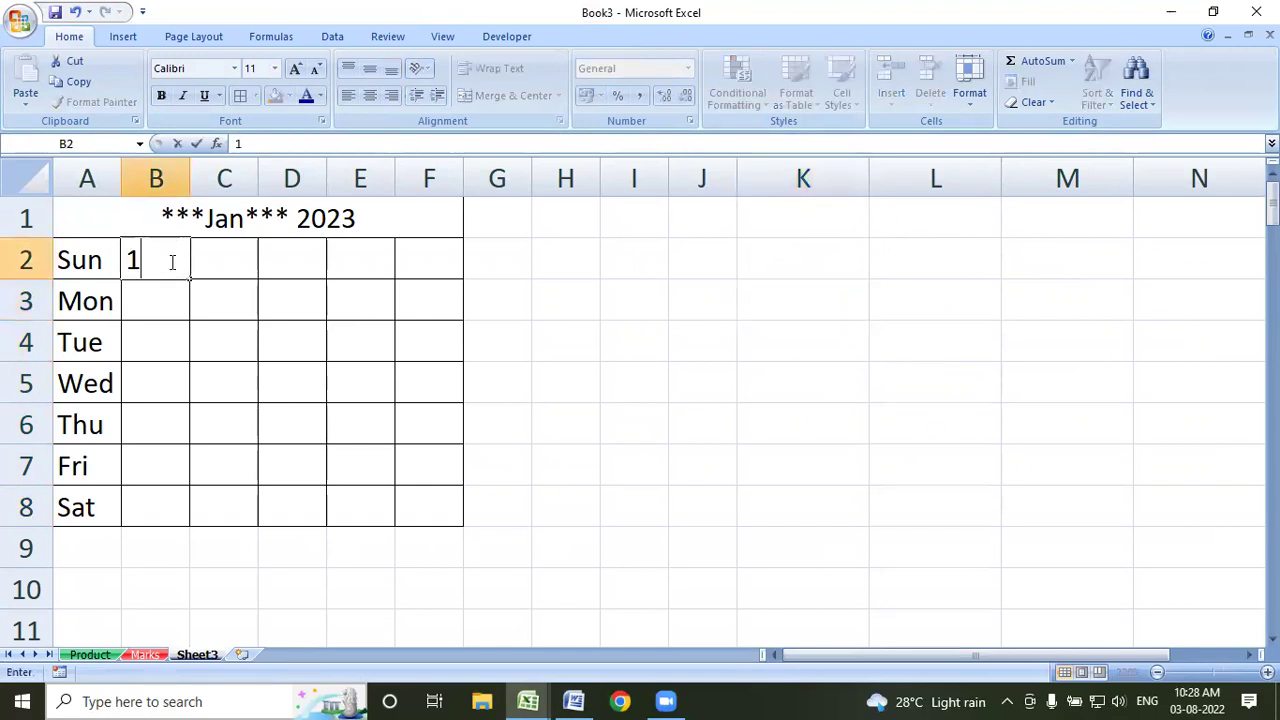
{"action": "key", "text": "Return"}
{"action": "type", "text": "2"}
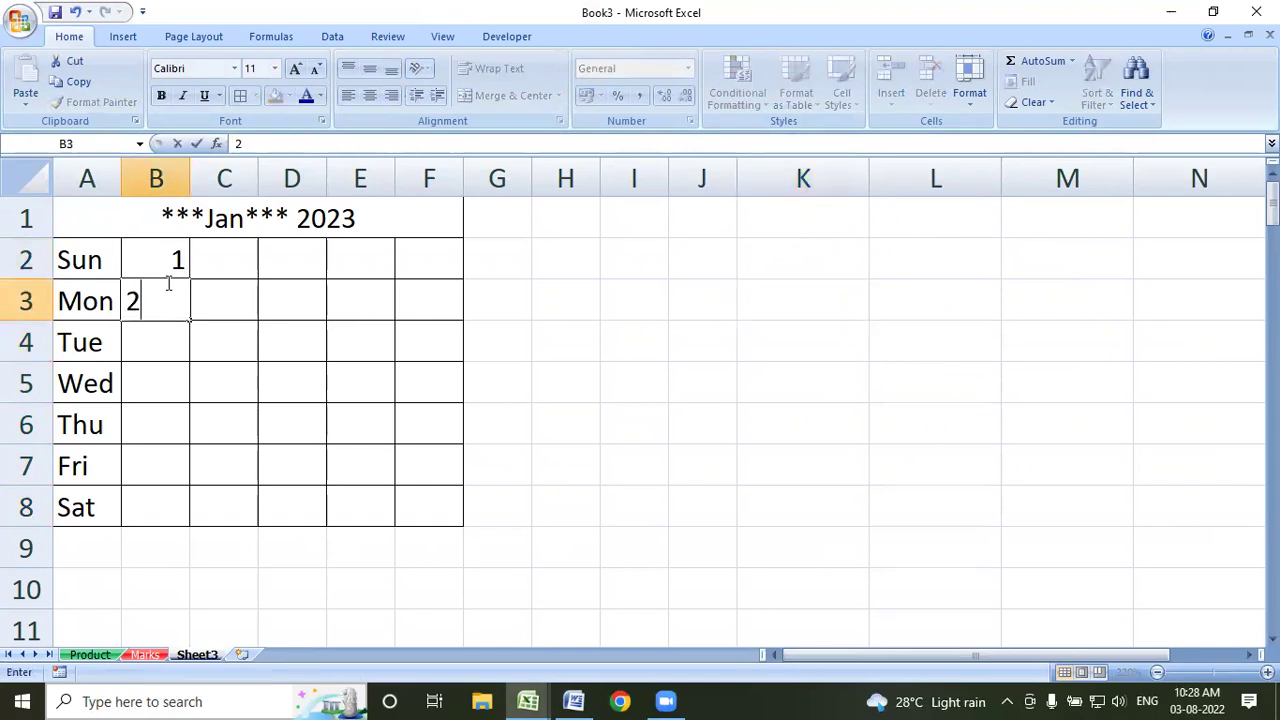
{"action": "left_click_drag", "start_coordinate": [177, 258], "coordinate": [170, 517]}
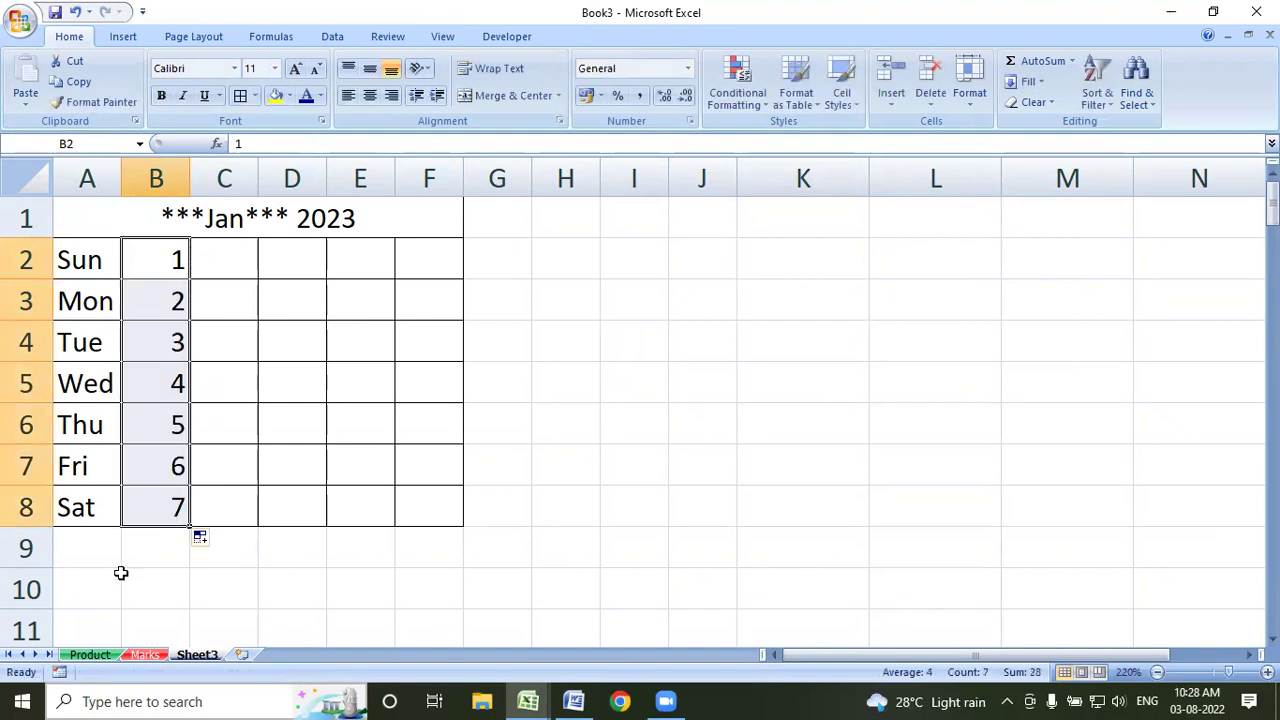
Fill a Rows series with step value 7 and stop value 31 across the calendar
{"action": "left_click", "coordinate": [1040, 87]}
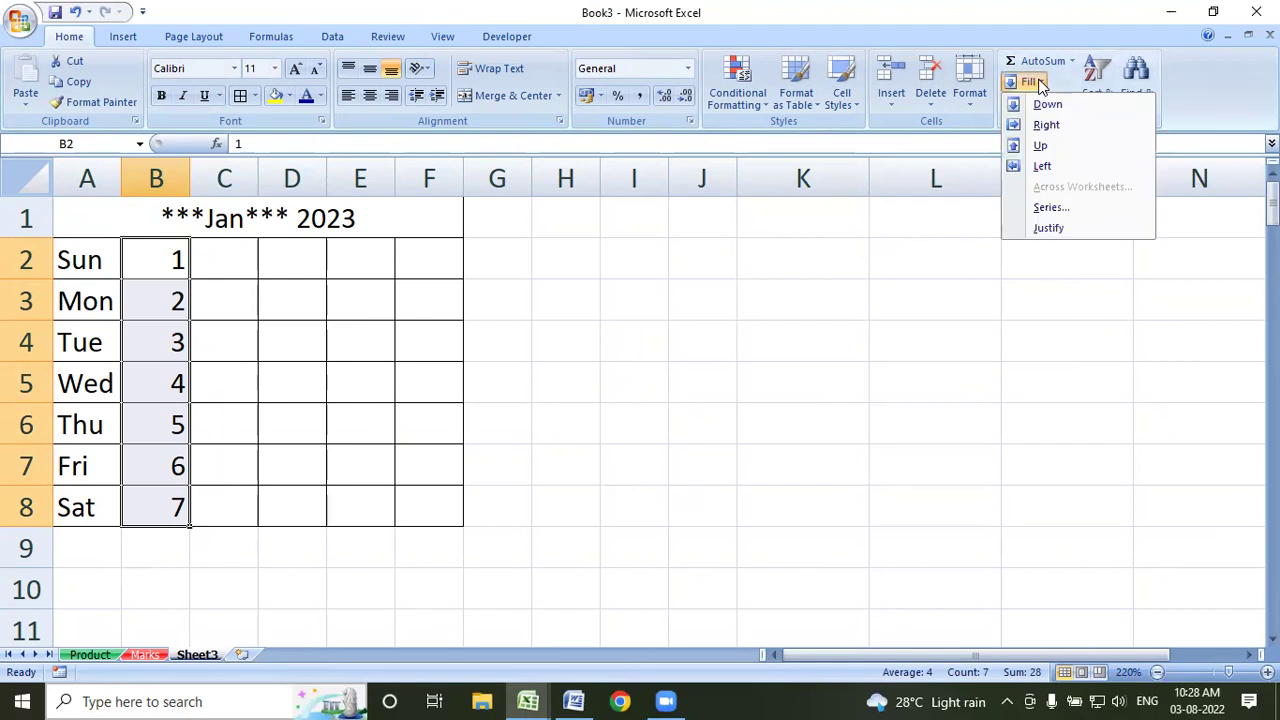
{"action": "left_click", "coordinate": [1051, 211]}
{"action": "left_click", "coordinate": [872, 228]}
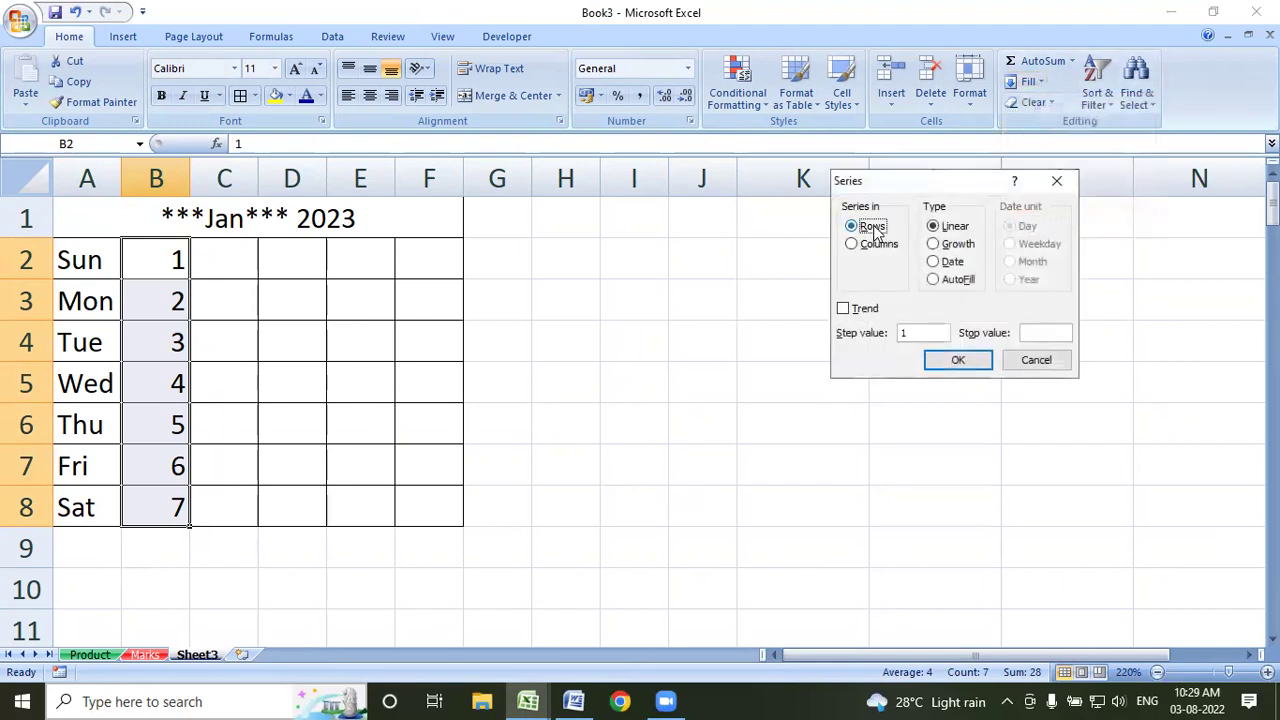
{"action": "left_click", "coordinate": [920, 335]}
{"action": "double_click", "coordinate": [920, 335]}
{"action": "left_click", "coordinate": [1040, 335]}
{"action": "left_click", "coordinate": [978, 360]}
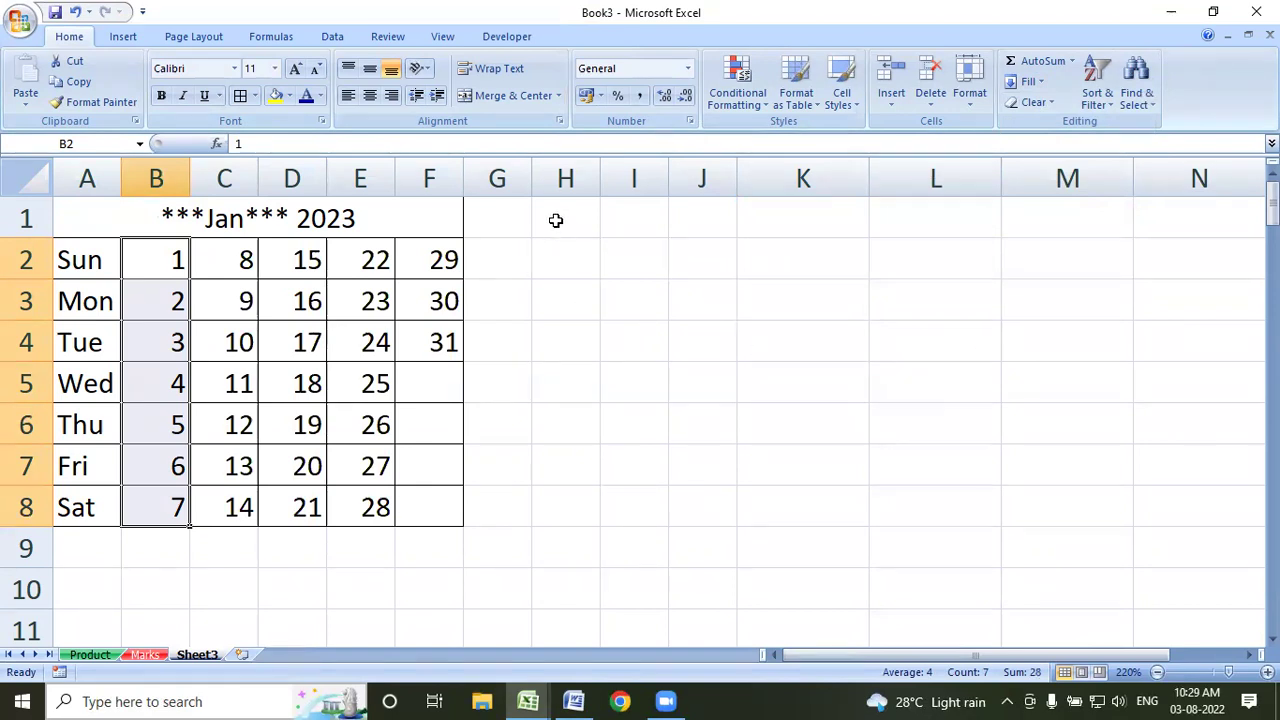
{"action": "left_click", "coordinate": [430, 389]}
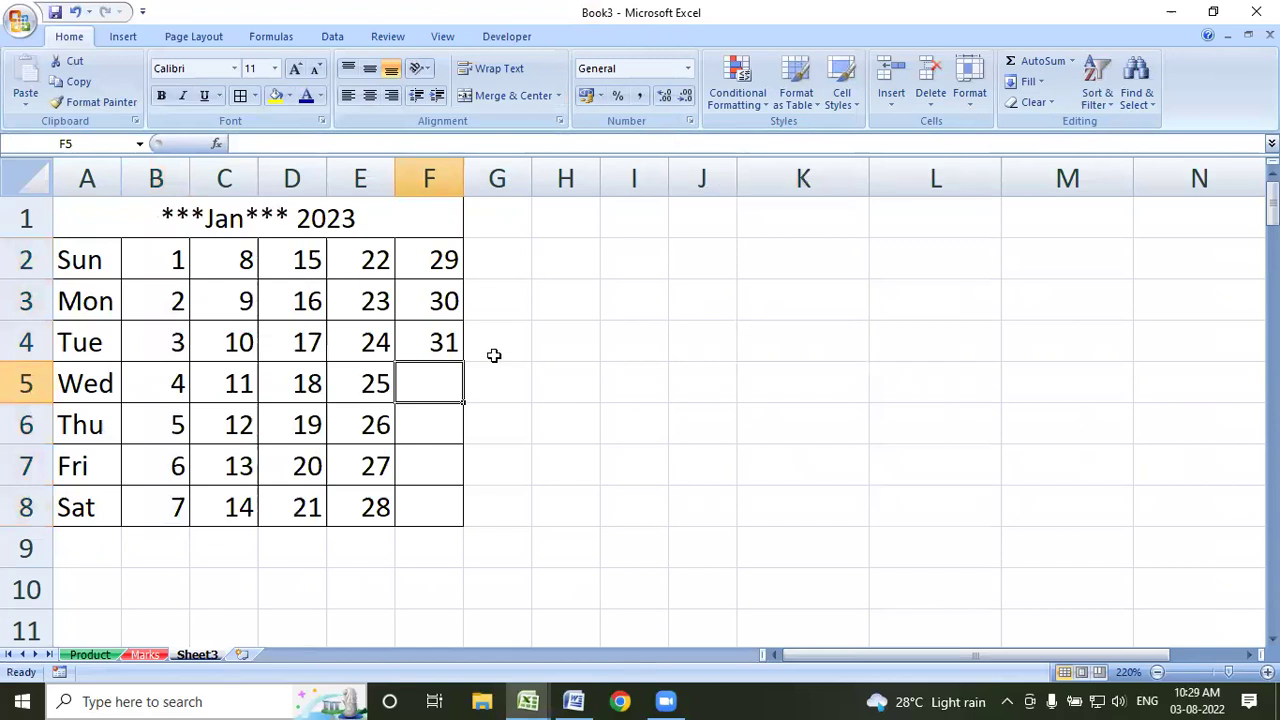
Fill Sun–Sat down H2:H8 and merge H1:L1 under the title ***Feb***2023
{"action": "left_click", "coordinate": [563, 265]}
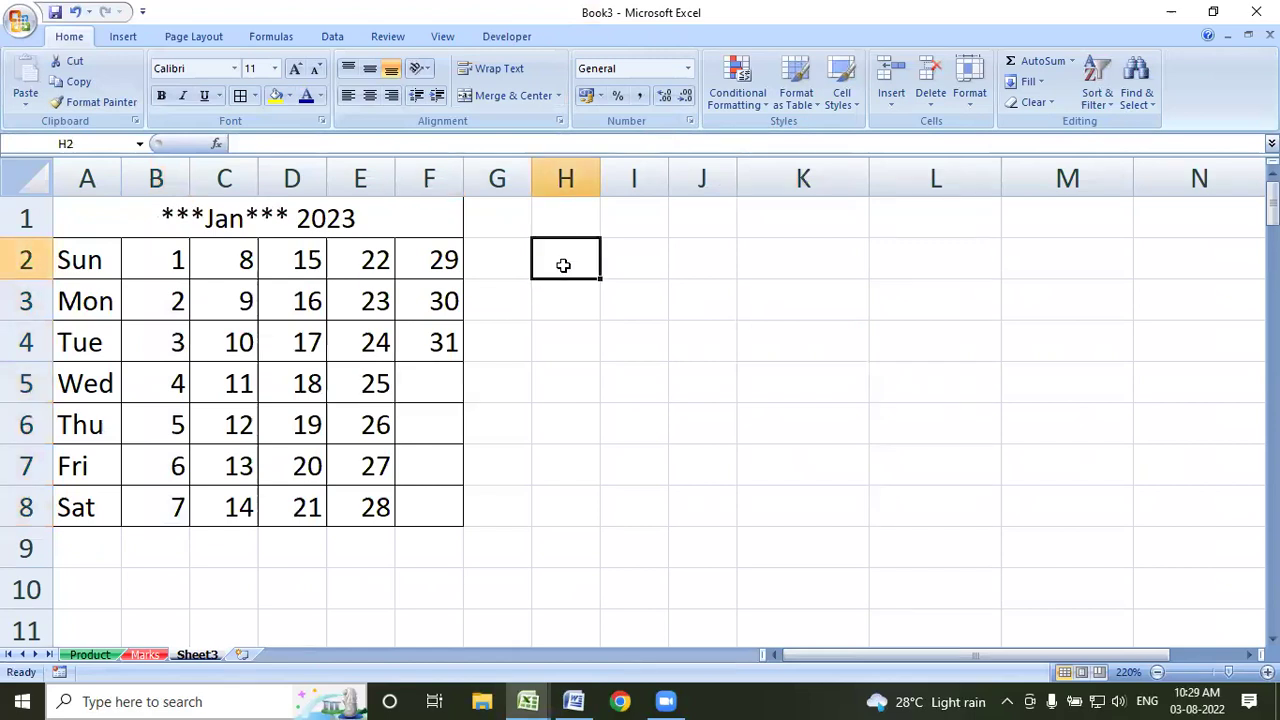
{"action": "type", "text": "Sun"}
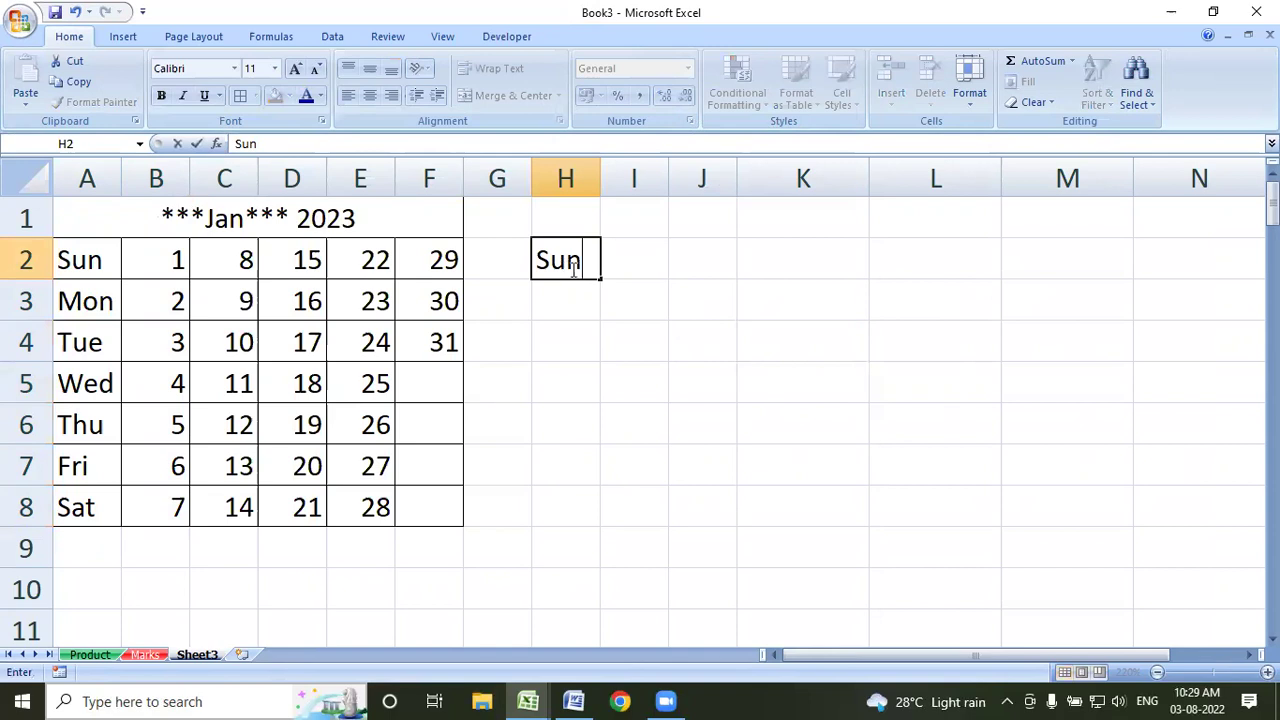
{"action": "left_click_drag", "start_coordinate": [600, 279], "coordinate": [586, 505]}
{"action": "left_click_drag", "start_coordinate": [580, 216], "coordinate": [946, 226]}
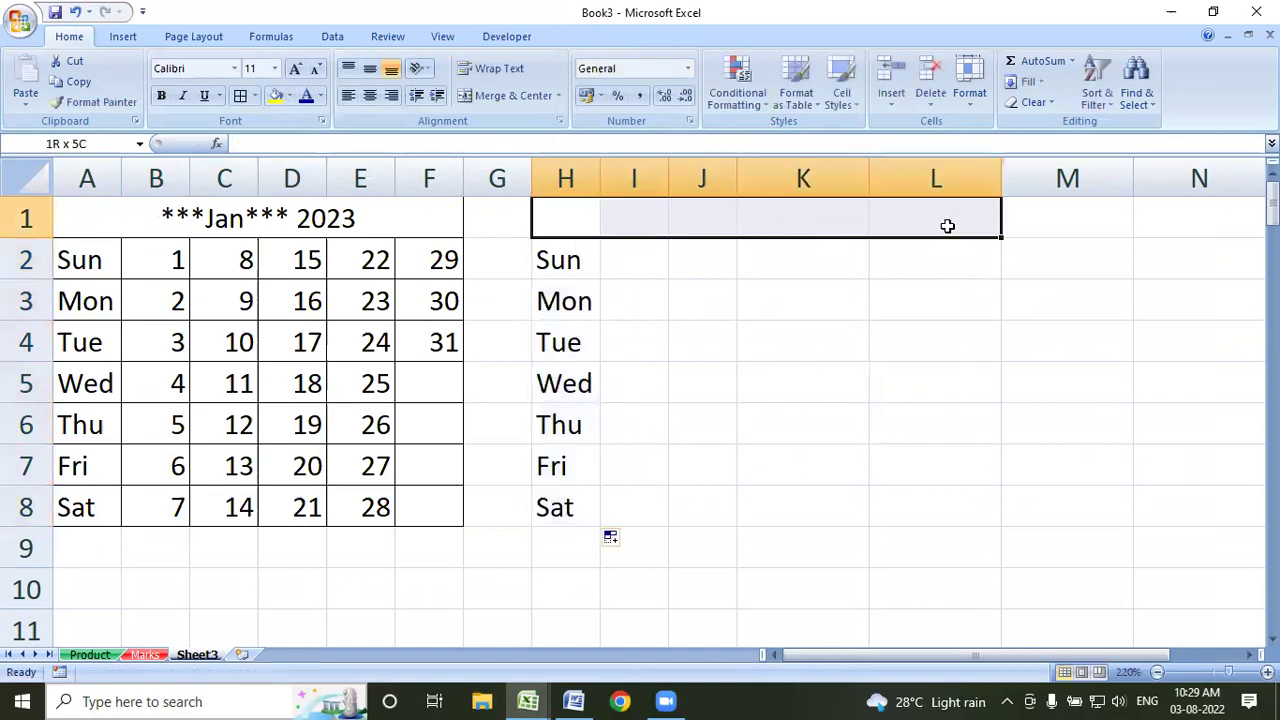
{"action": "left_click", "coordinate": [504, 88]}
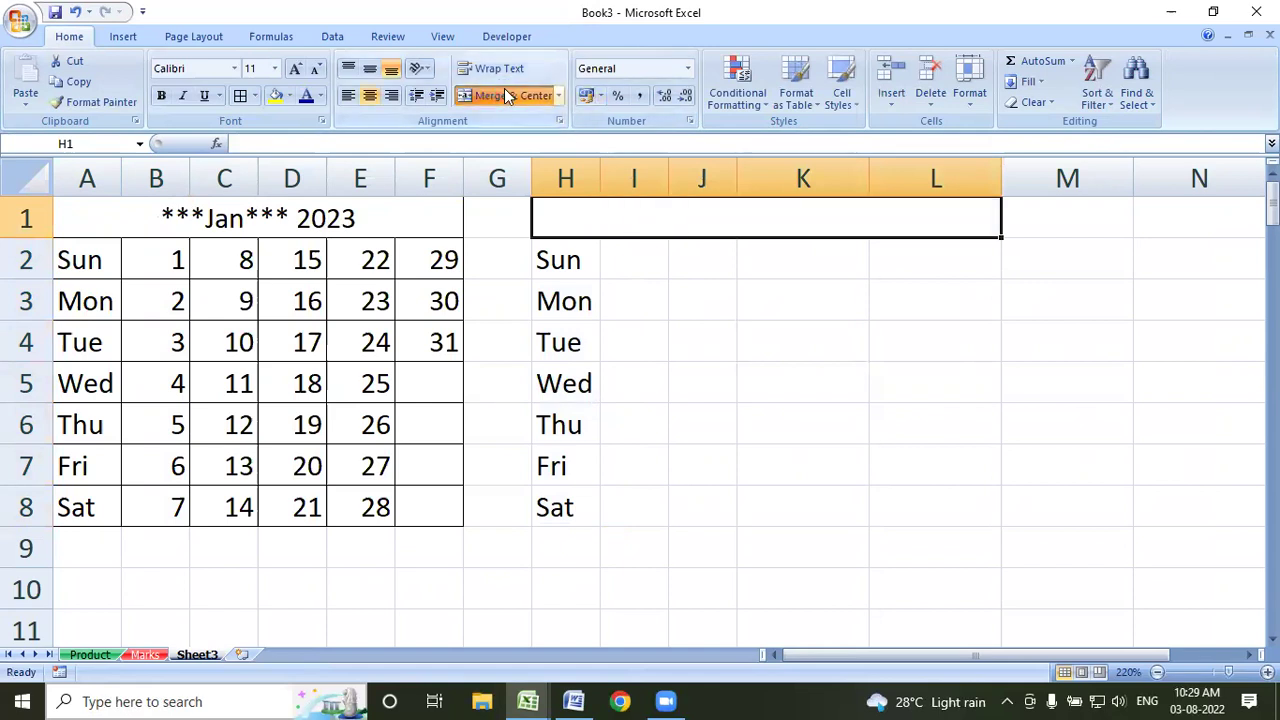
{"action": "type", "text": "***"}
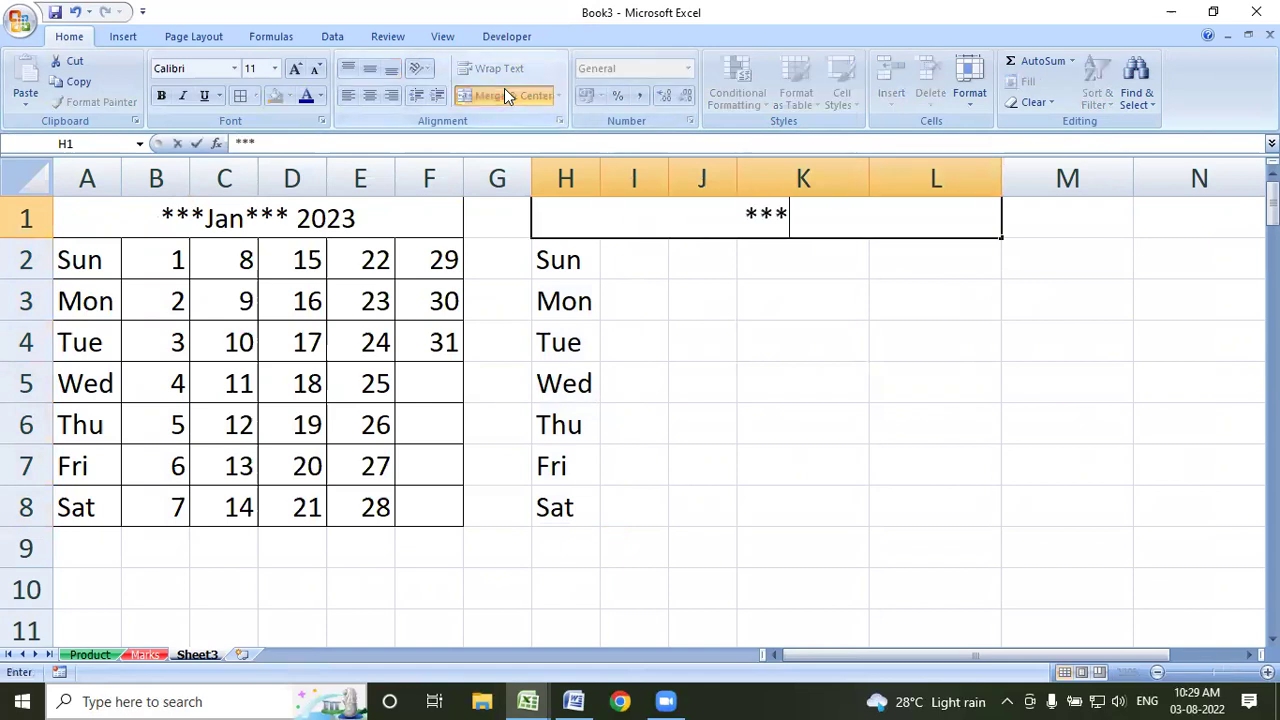
{"action": "type", "text": "Feb***2023"}
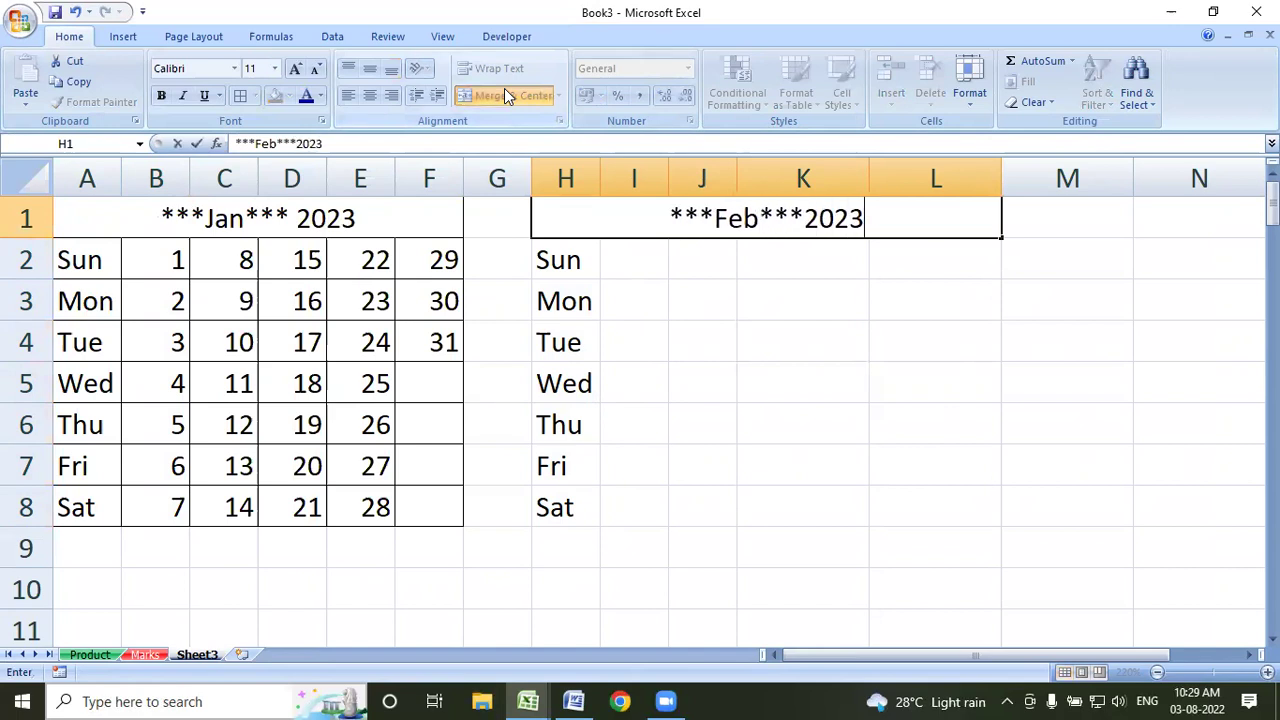
{"action": "key", "text": "Return"}
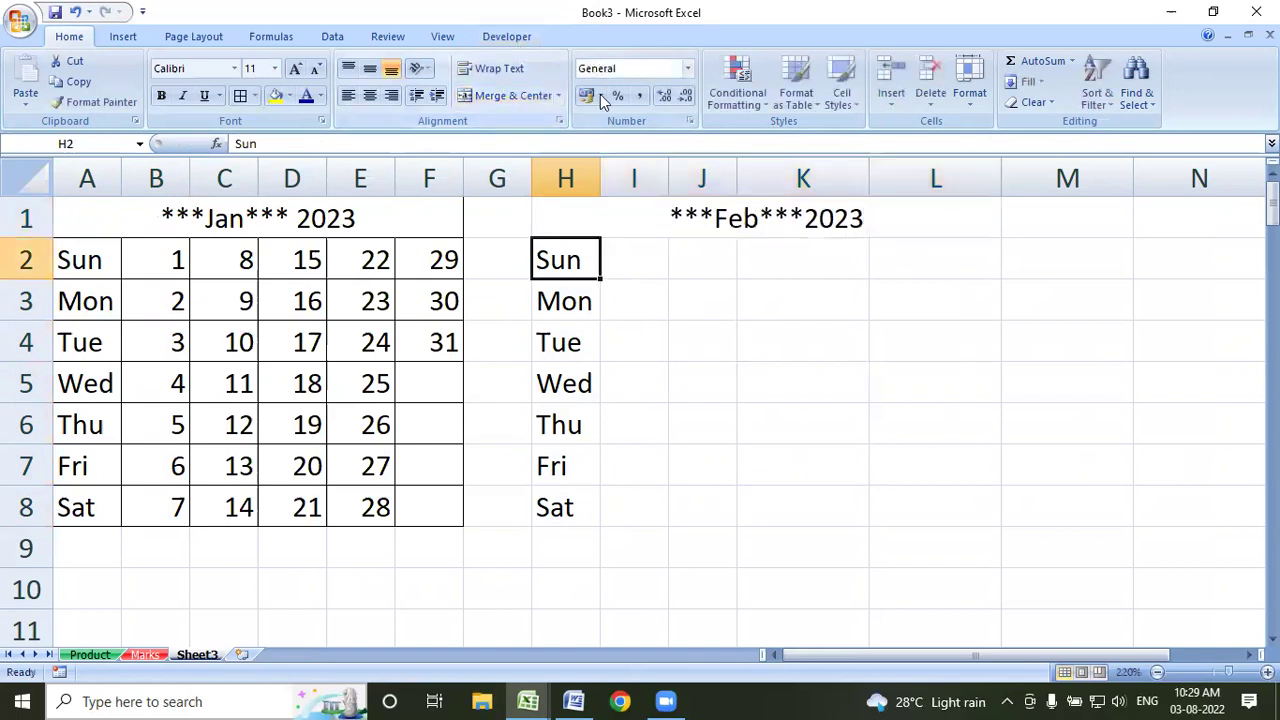
Put 1 in I5 and 2 in I6, then extend column I from -2 to 4
{"action": "left_click", "coordinate": [640, 383]}
{"action": "type", "text": "1"}
{"action": "key", "text": "Return"}
{"action": "left_click", "coordinate": [623, 372]}
{"action": "left_click", "coordinate": [636, 413]}
{"action": "type", "text": "2"}
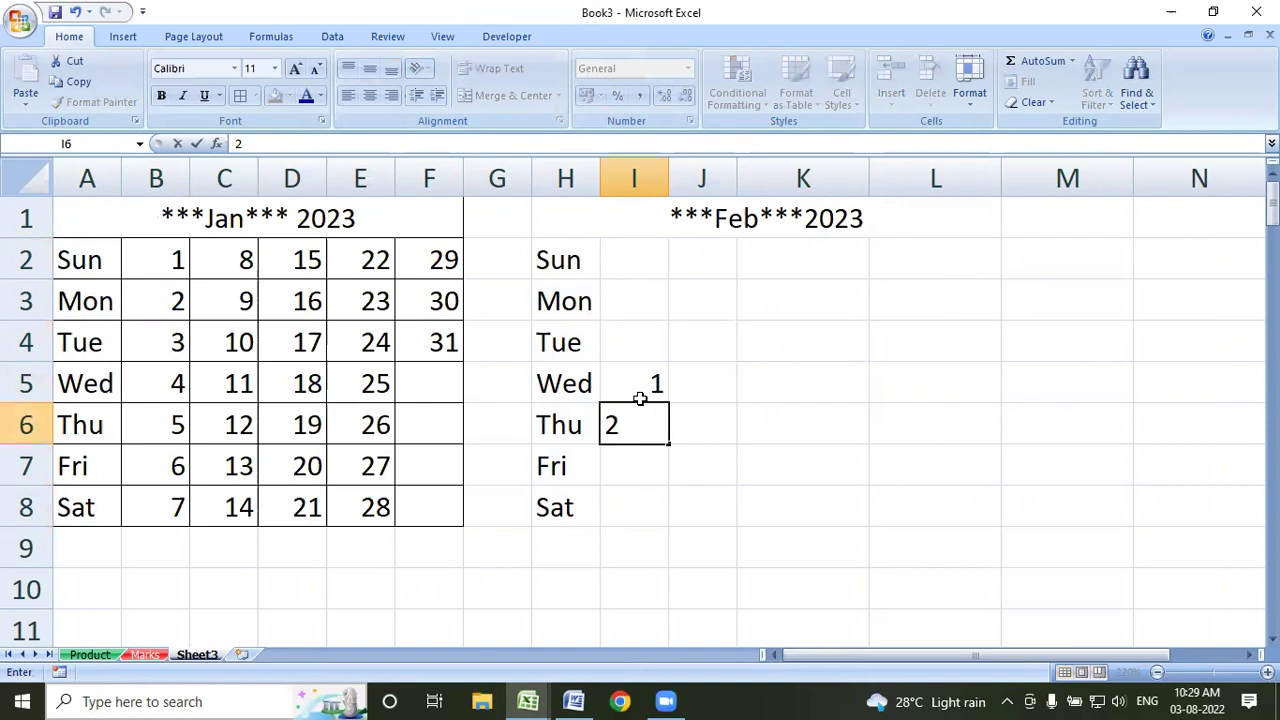
{"action": "left_click", "coordinate": [640, 380]}
{"action": "mouse_move", "coordinate": [646, 413]}
{"action": "left_mouse_down"}
{"action": "mouse_move", "coordinate": [667, 440]}
{"action": "mouse_move", "coordinate": [667, 531]}
{"action": "left_mouse_up"}
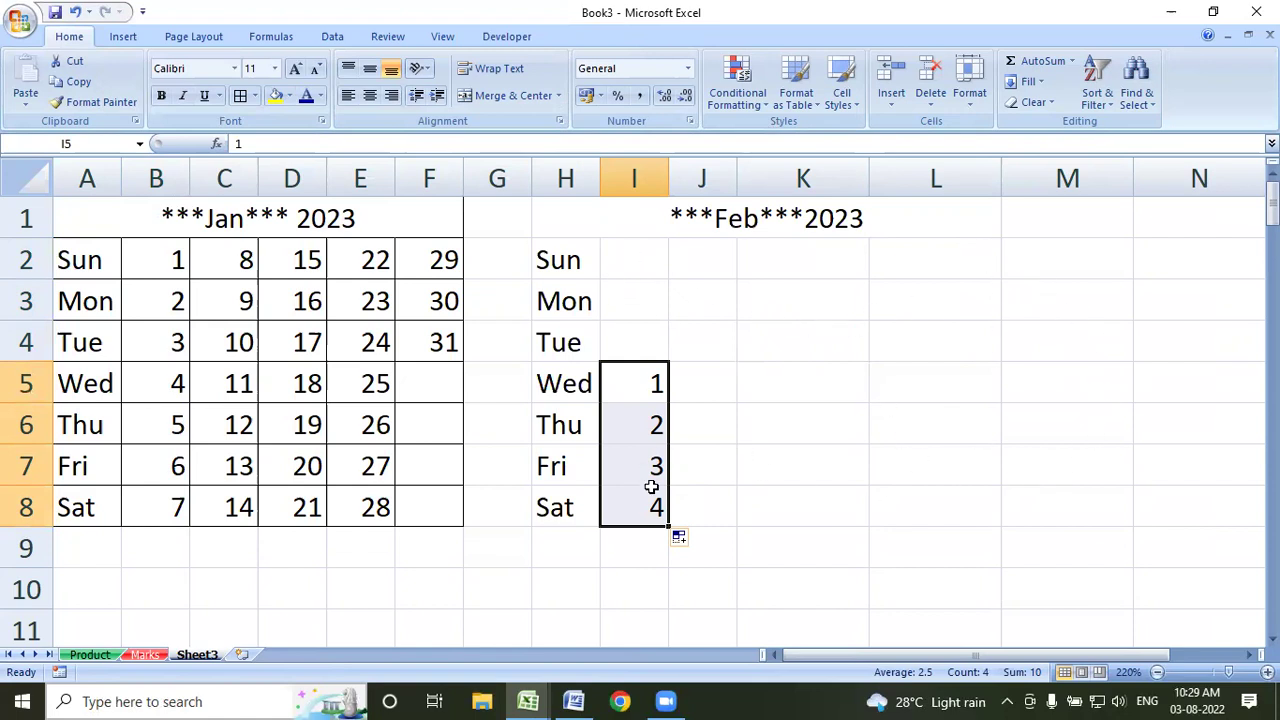
{"action": "left_click_drag", "start_coordinate": [669, 531], "coordinate": [666, 243]}
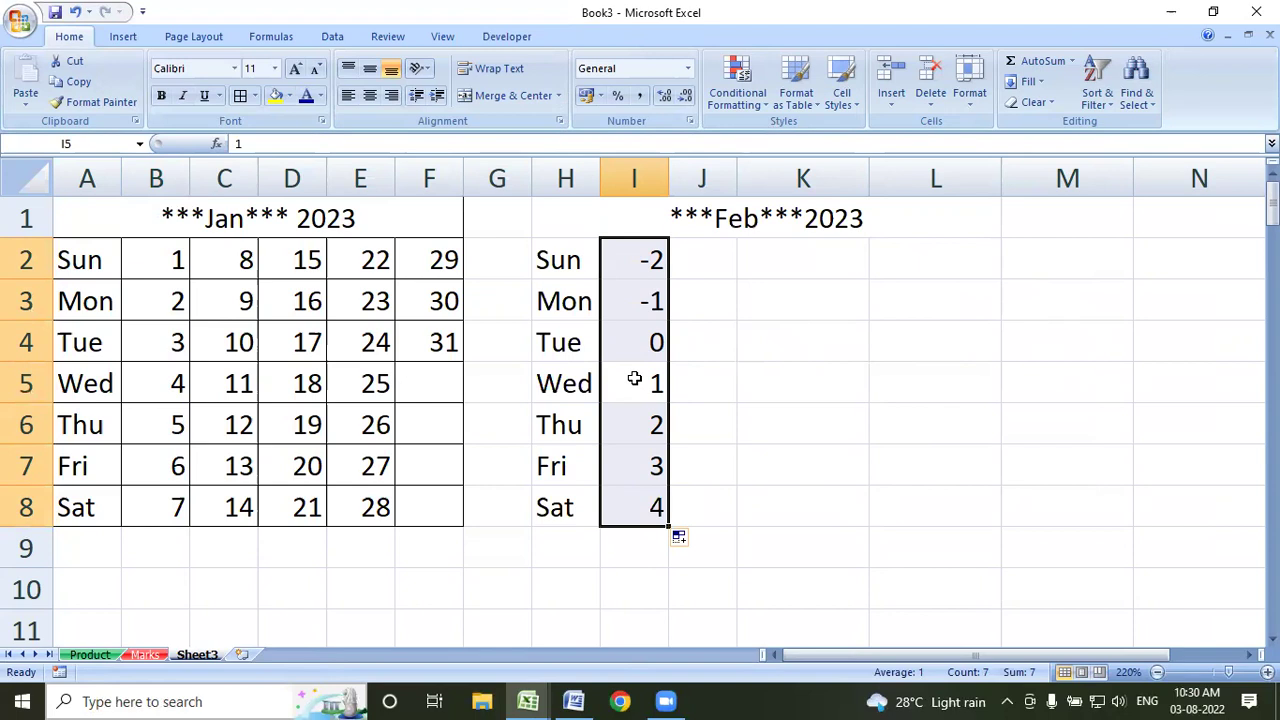
Fill February dates 5–28 across the rows using a Series with step 7, stop 28
{"action": "left_click", "coordinate": [1014, 88]}
{"action": "left_click", "coordinate": [1045, 210]}
{"action": "left_click", "coordinate": [851, 226]}
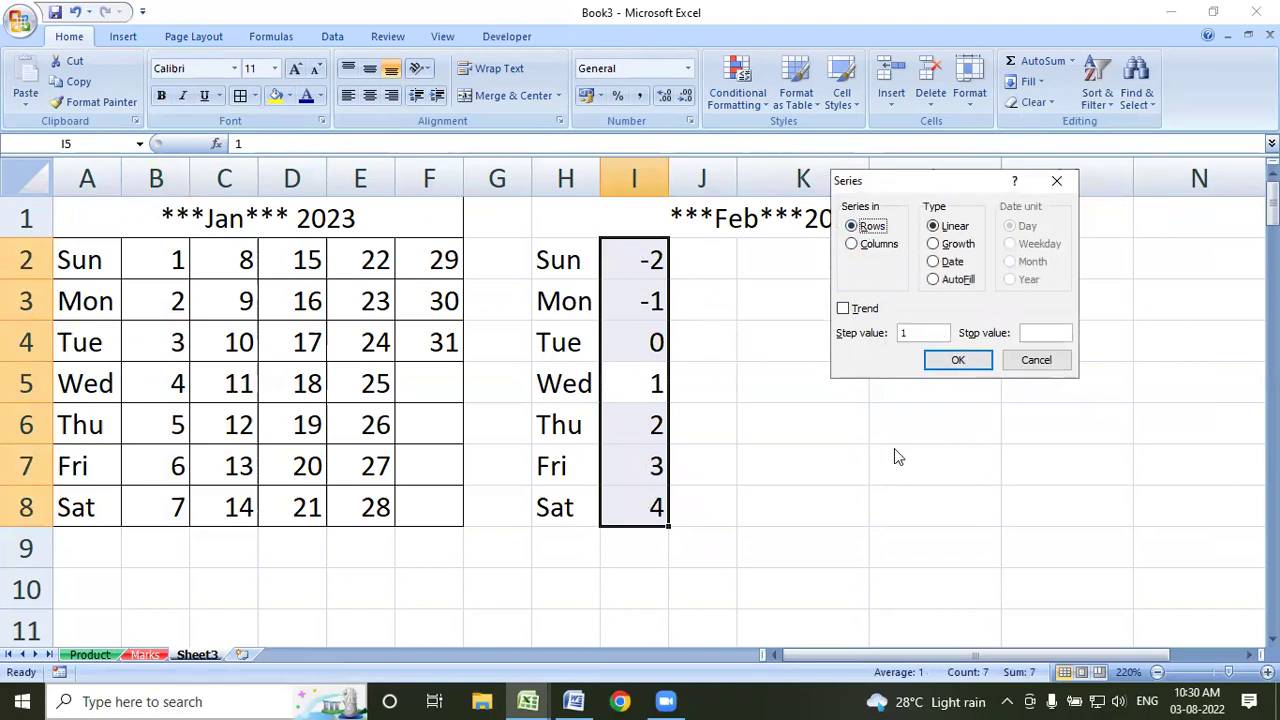
{"action": "double_click", "coordinate": [918, 332]}
{"action": "left_click", "coordinate": [1033, 338]}
{"action": "type", "text": "28"}
{"action": "left_click", "coordinate": [957, 360]}
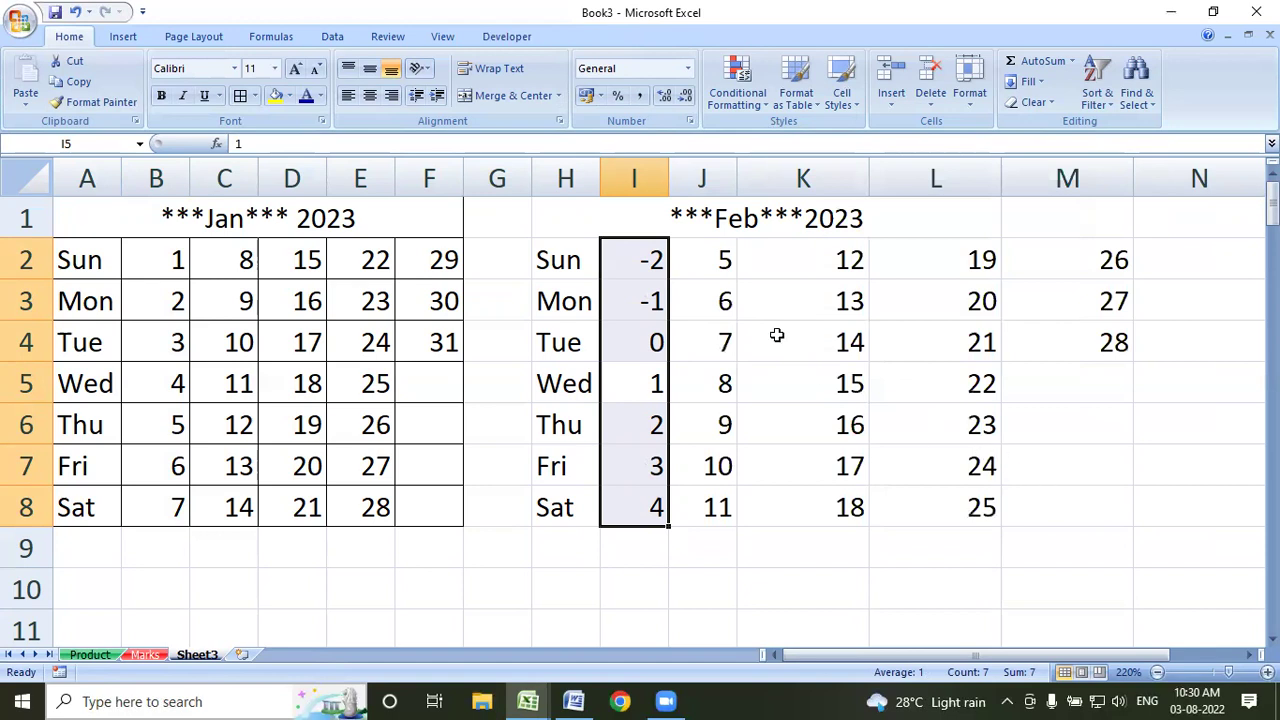
Clear the placeholders -2, -1, 0 from I2:I4, narrow columns I–M, and insert a new worksheet
{"action": "left_click_drag", "start_coordinate": [648, 258], "coordinate": [641, 323]}
{"action": "key", "text": "Delete"}
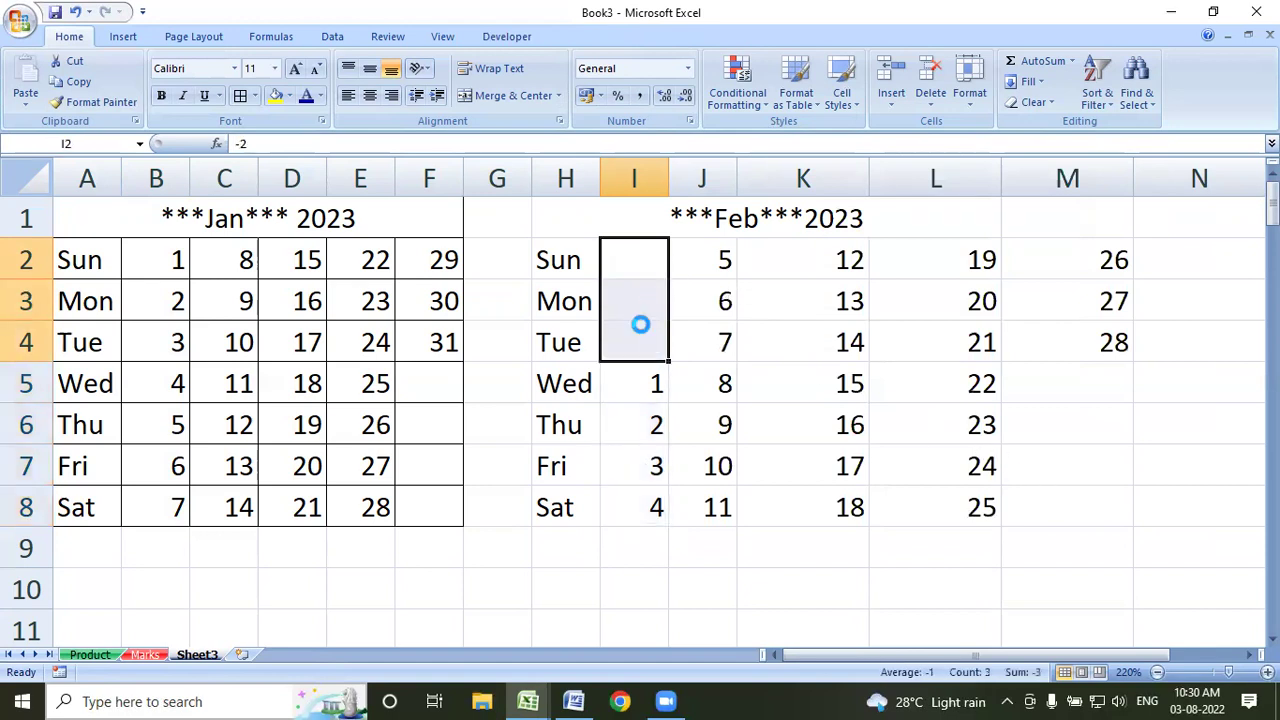
{"action": "left_click", "coordinate": [1024, 410]}
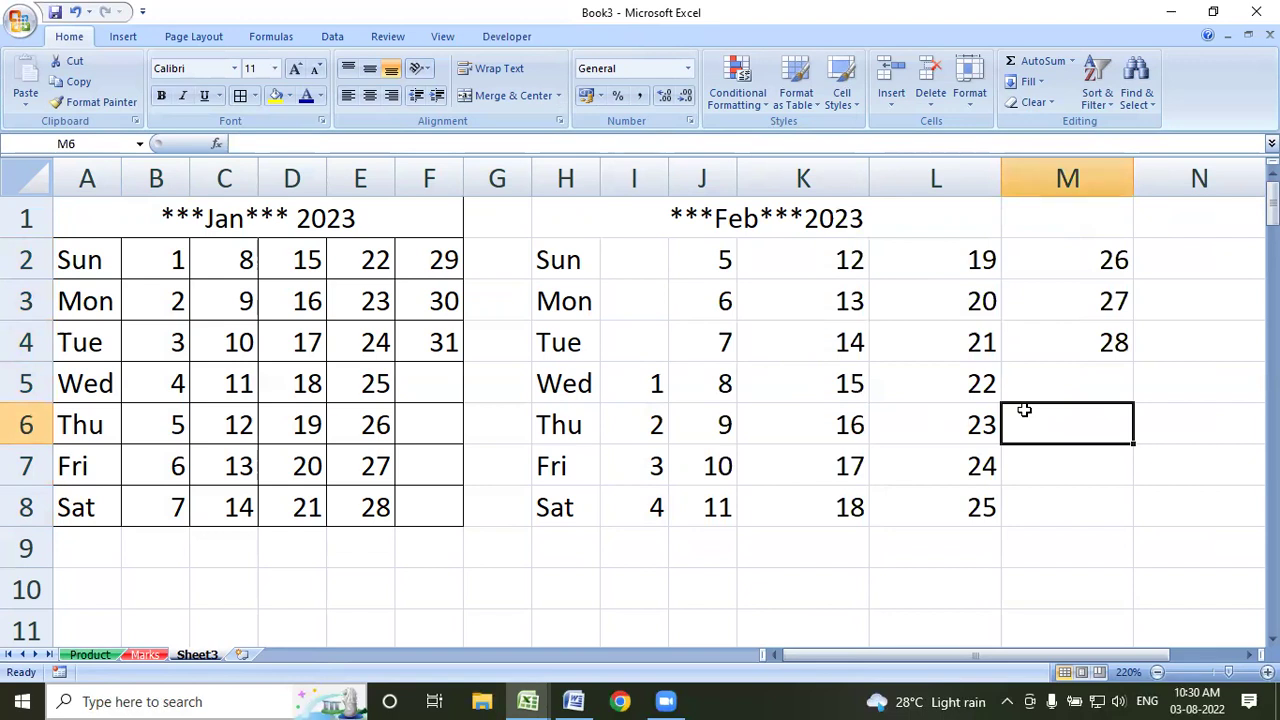
{"action": "left_click_drag", "start_coordinate": [634, 178], "coordinate": [1099, 220]}
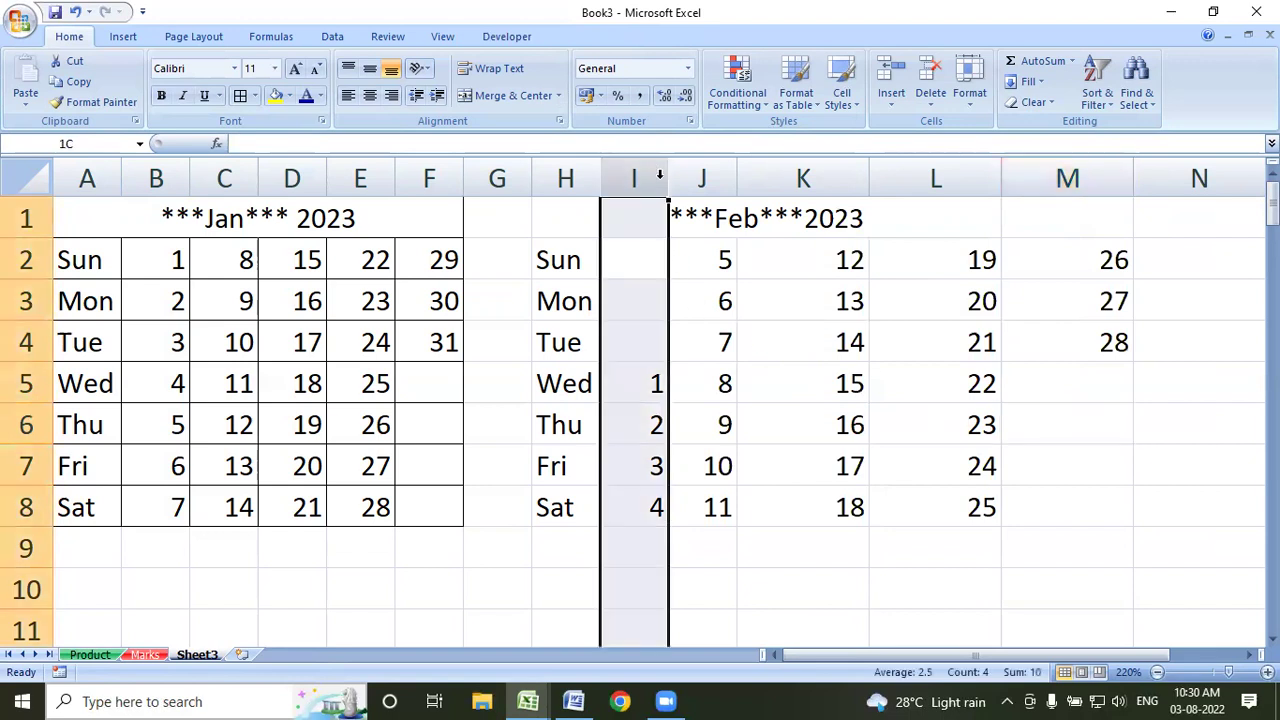
{"action": "mouse_move", "coordinate": [1133, 178]}
{"action": "left_mouse_down"}
{"action": "mouse_move", "coordinate": [800, 178]}
{"action": "mouse_move", "coordinate": [951, 178]}
{"action": "left_mouse_up"}
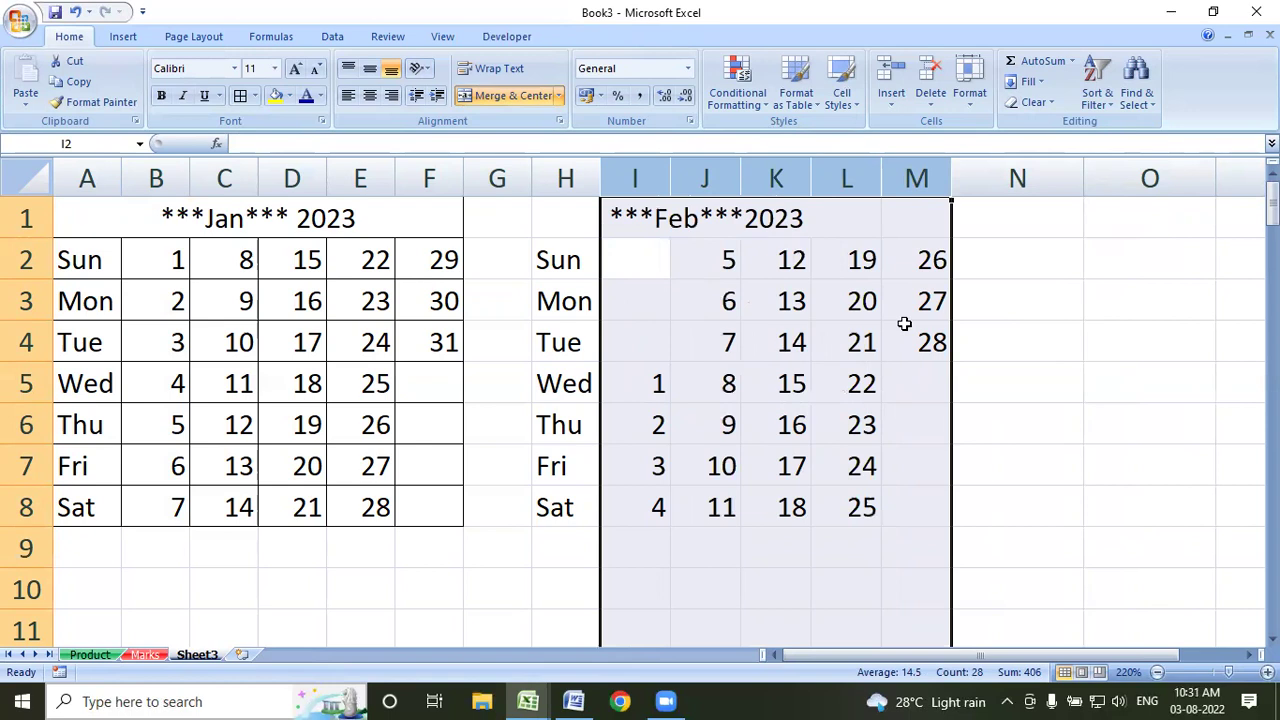
{"action": "left_click", "coordinate": [245, 655]}
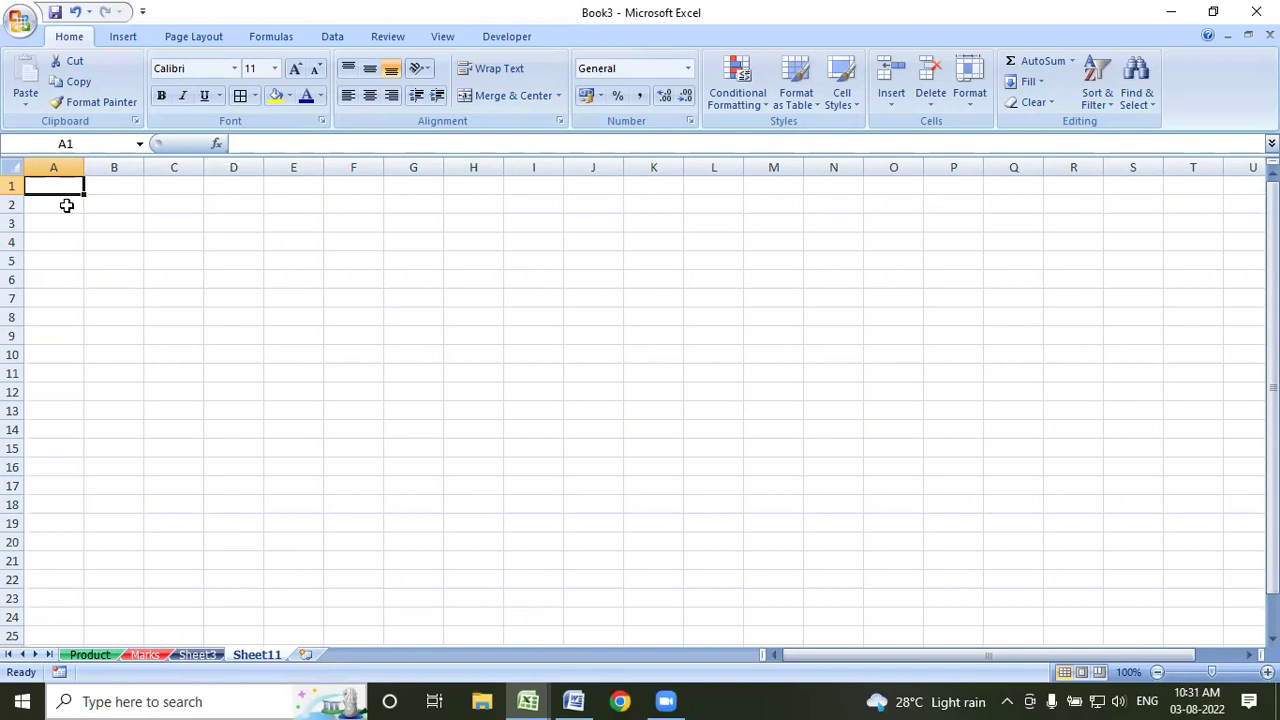
Enter 1 and 2 in A1:A2 and fill column A down to 20
{"action": "type", "text": "1"}
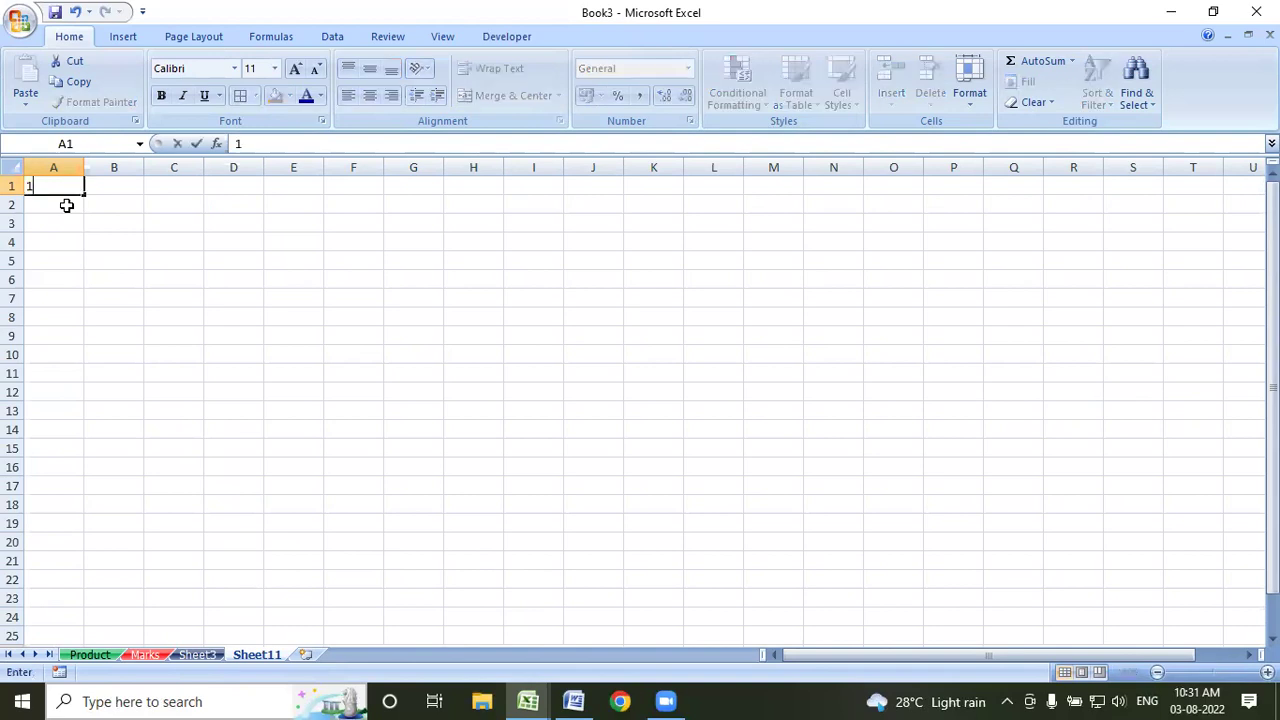
{"action": "key", "text": "Return"}
{"action": "type", "text": "2"}
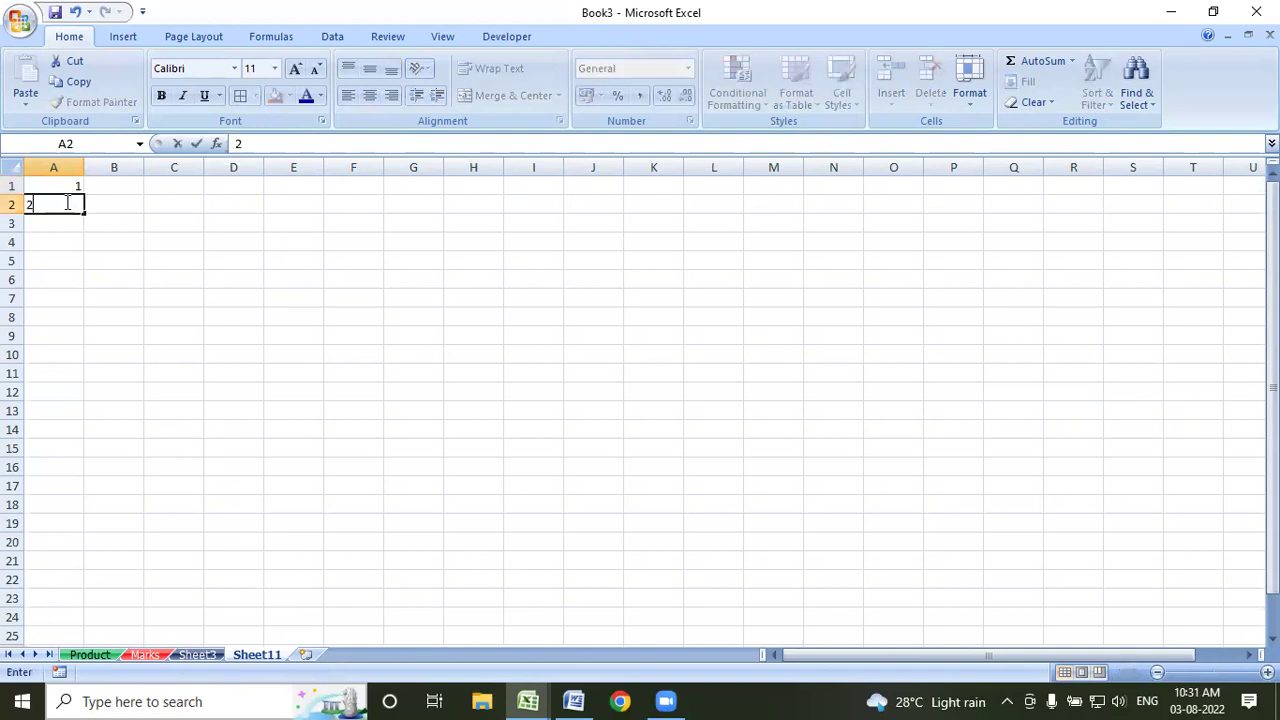
{"action": "left_click_drag", "start_coordinate": [64, 184], "coordinate": [75, 549]}
{"action": "scroll", "coordinate": [320, 488], "scroll_direction": "up", "scroll_amount": 2, "text": "ctrl"}
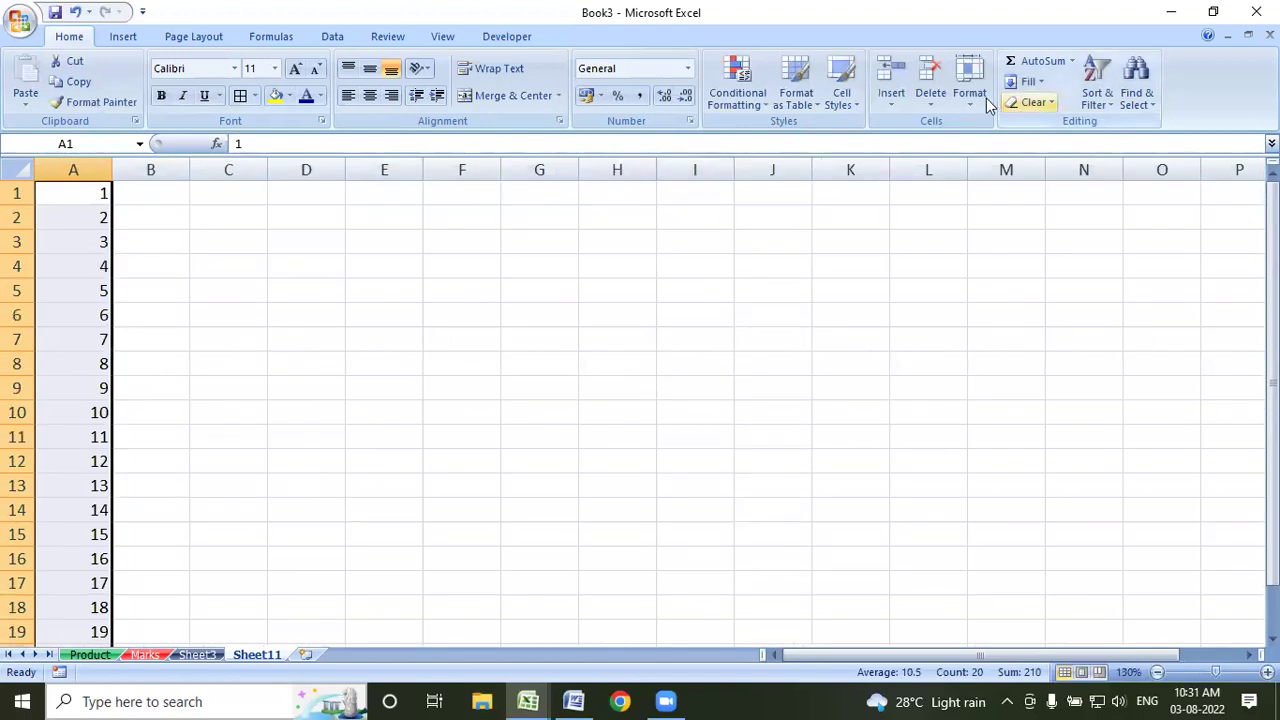
Fill the grid across rows with a Series of step 20, stop 500
{"action": "left_click", "coordinate": [1030, 81]}
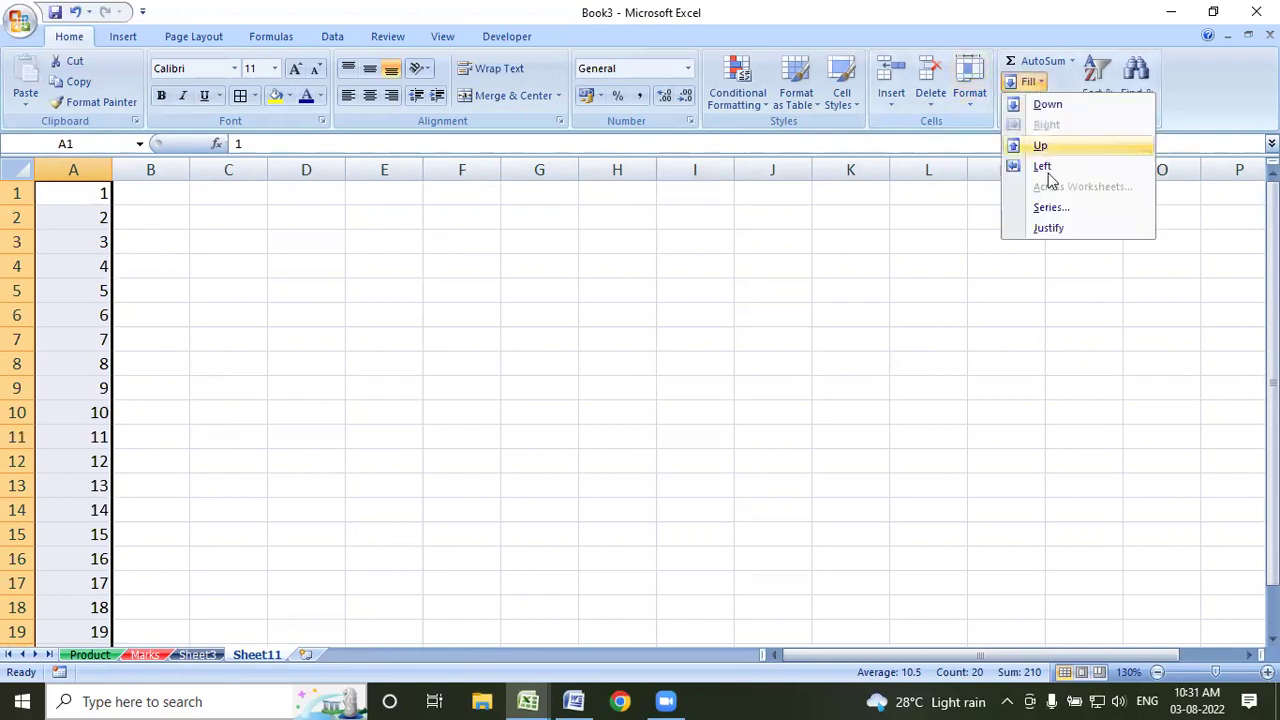
{"action": "left_click", "coordinate": [1050, 207]}
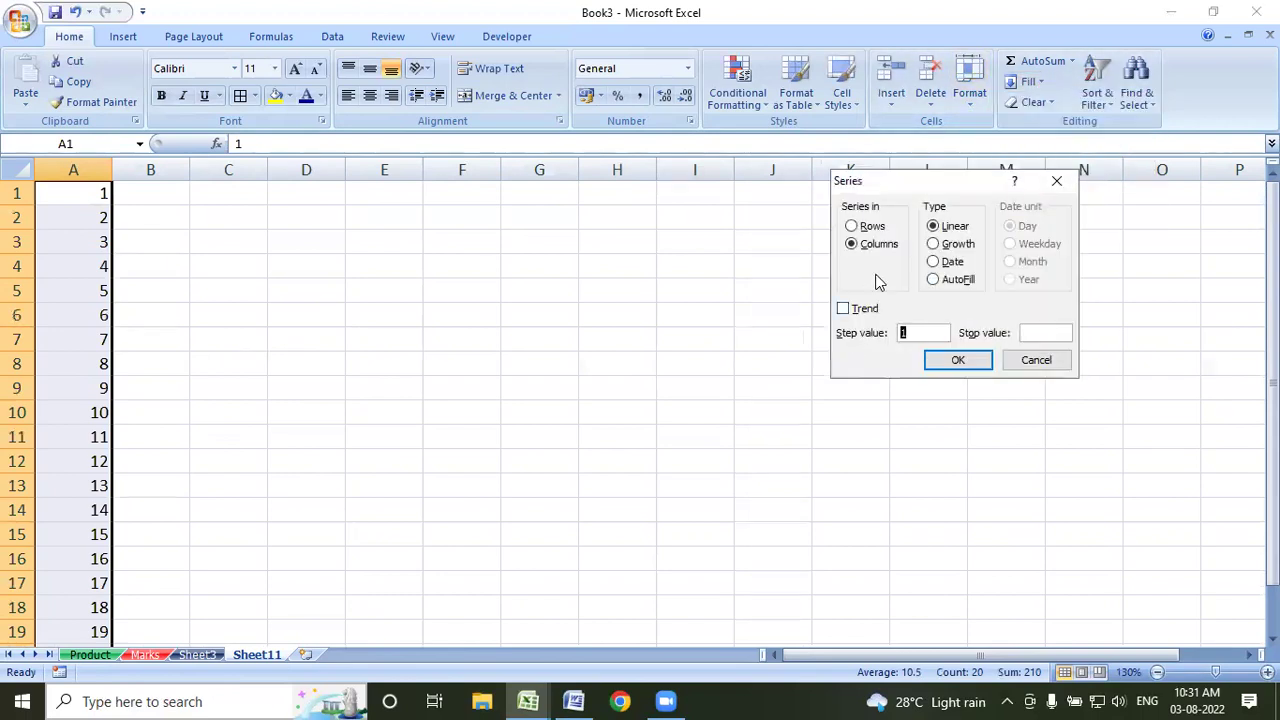
{"action": "left_click", "coordinate": [873, 226]}
{"action": "left_click", "coordinate": [914, 337]}
{"action": "left_click", "coordinate": [962, 362]}
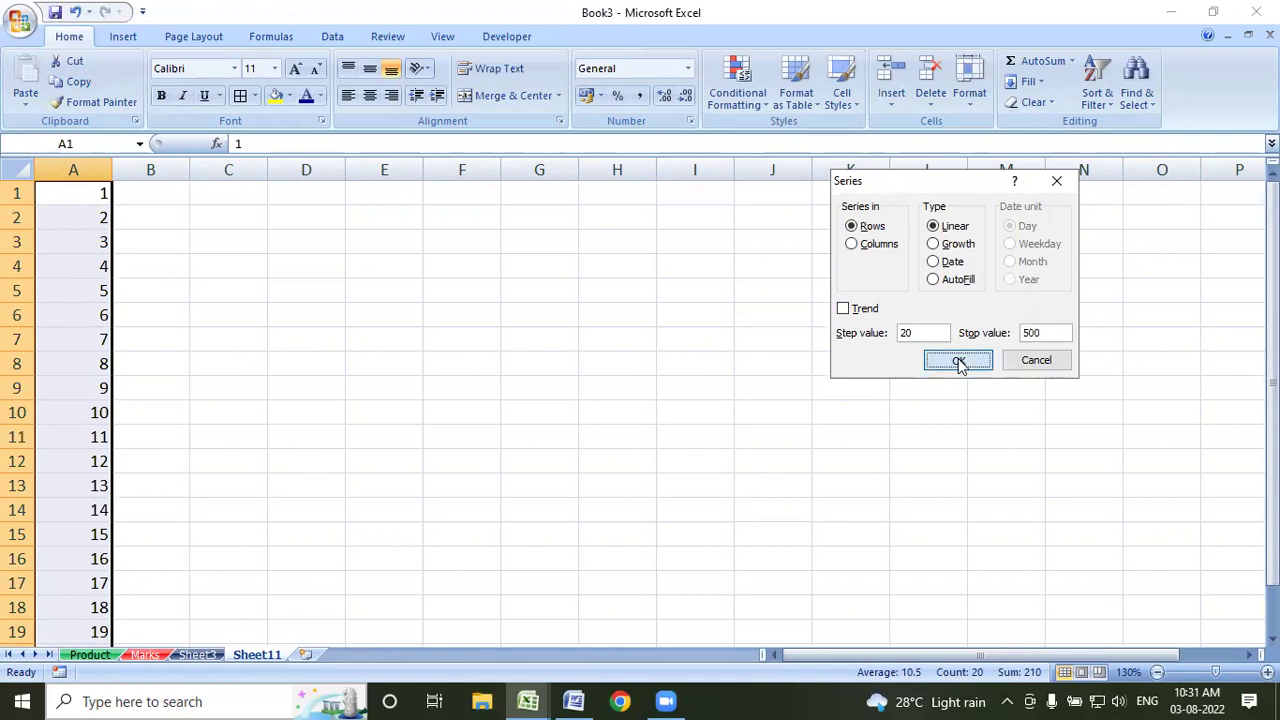
Select the number grid's columns, then the first three numbers in column A
{"action": "left_click_drag", "start_coordinate": [905, 655], "coordinate": [770, 655]}
{"action": "mouse_move", "coordinate": [103, 170]}
{"action": "left_mouse_down"}
{"action": "mouse_move", "coordinate": [1121, 192]}
{"action": "mouse_move", "coordinate": [1125, 170]}
{"action": "mouse_move", "coordinate": [545, 170]}
{"action": "left_mouse_up"}
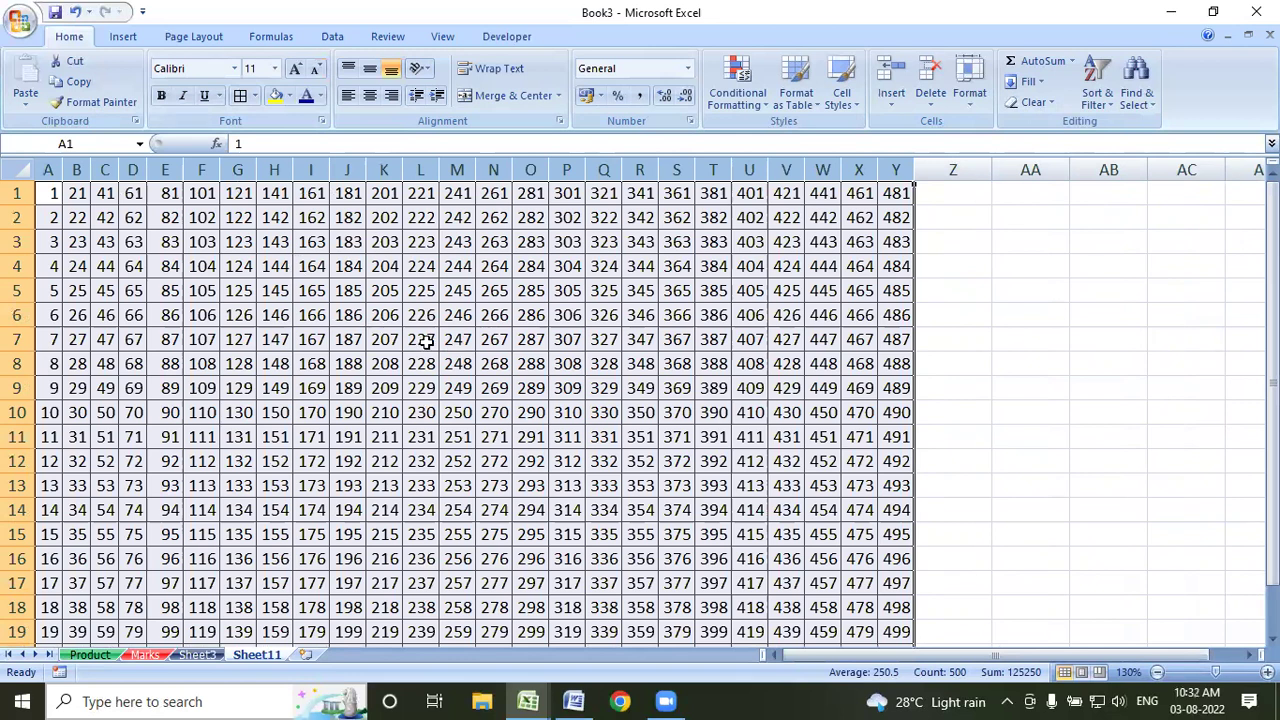
{"action": "left_click", "coordinate": [55, 196]}
{"action": "left_click", "coordinate": [45, 243], "text": "shift"}
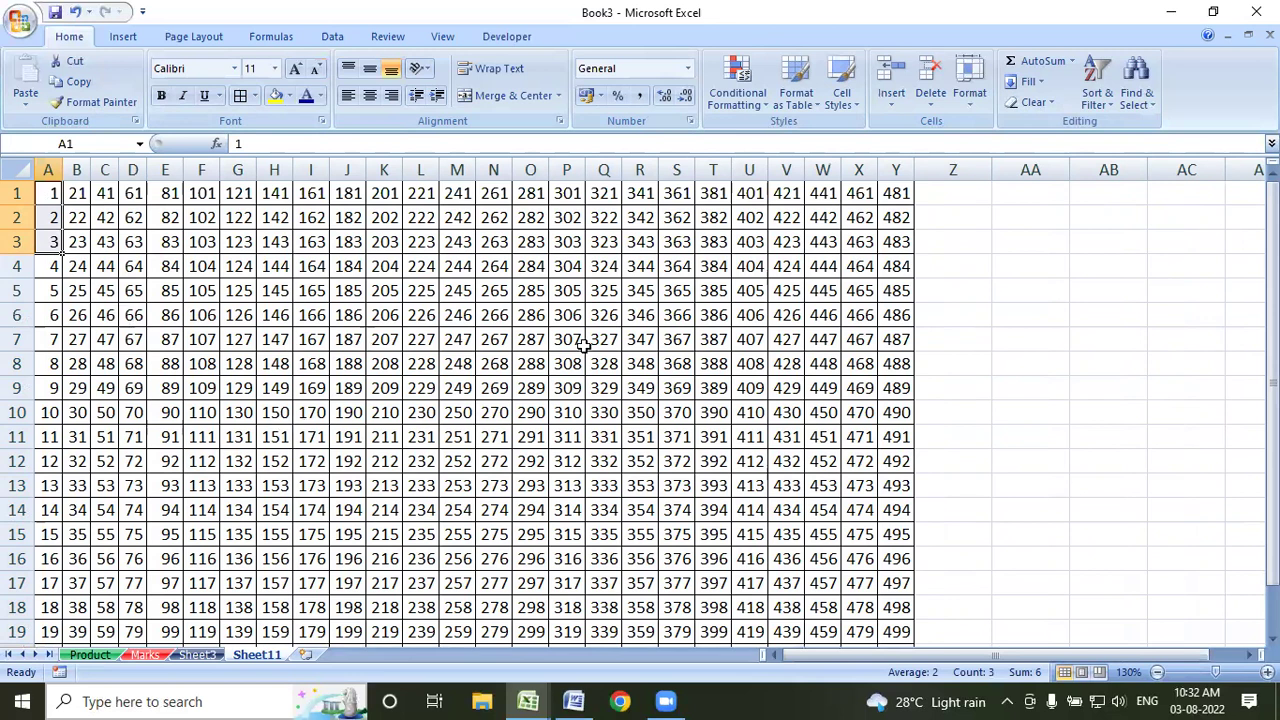
{"action": "scroll", "coordinate": [476, 340], "scroll_direction": "down", "scroll_amount": 4}
{"action": "scroll", "coordinate": [476, 340], "scroll_direction": "up", "scroll_amount": 4}
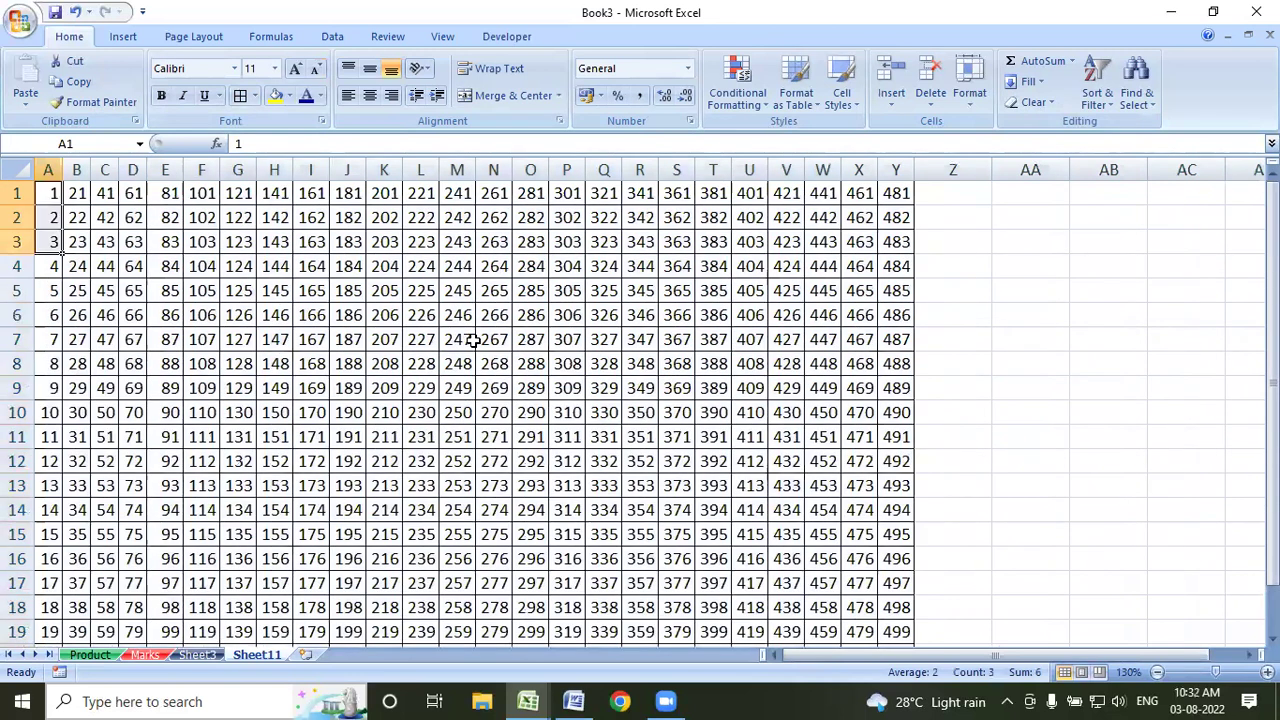